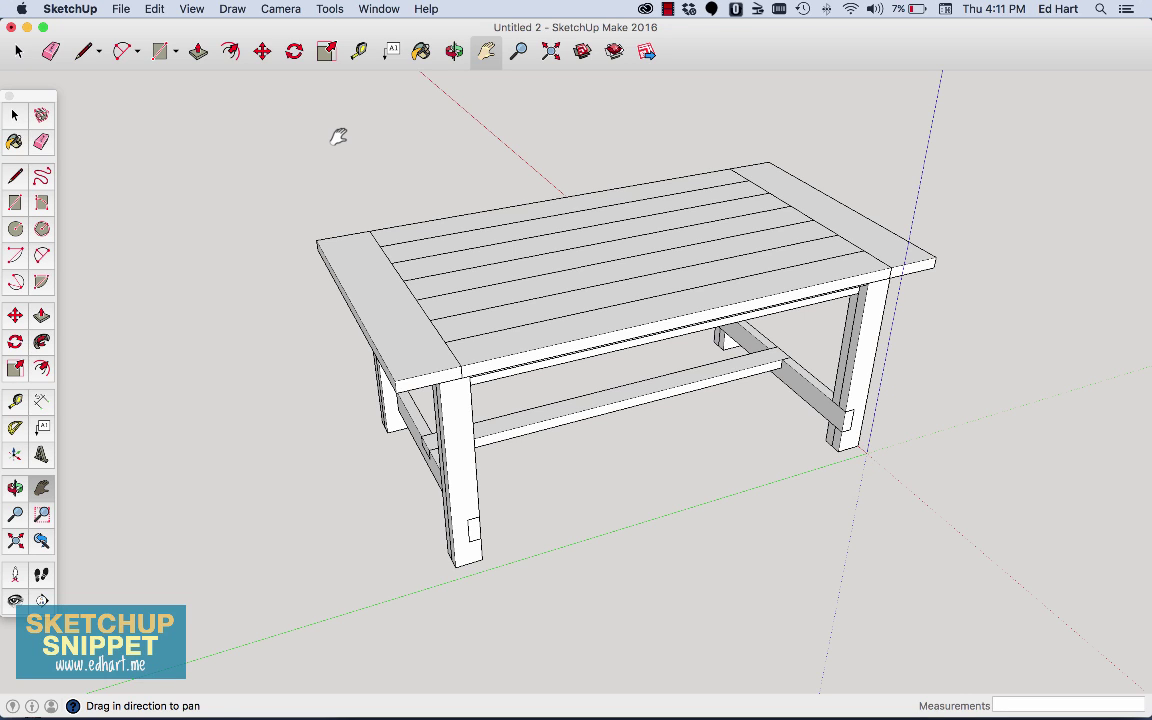
Step: Create blank document Untitled 3, then bring the Untitled 2 table model back to the front
click(118, 9)
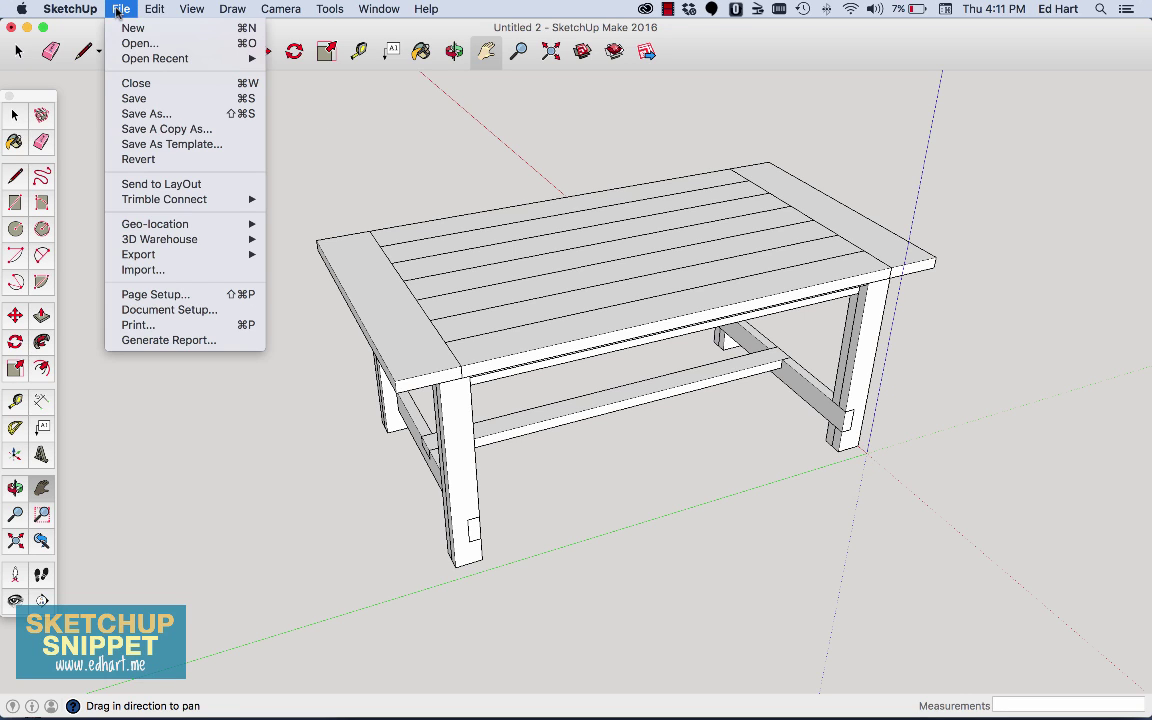
click(123, 29)
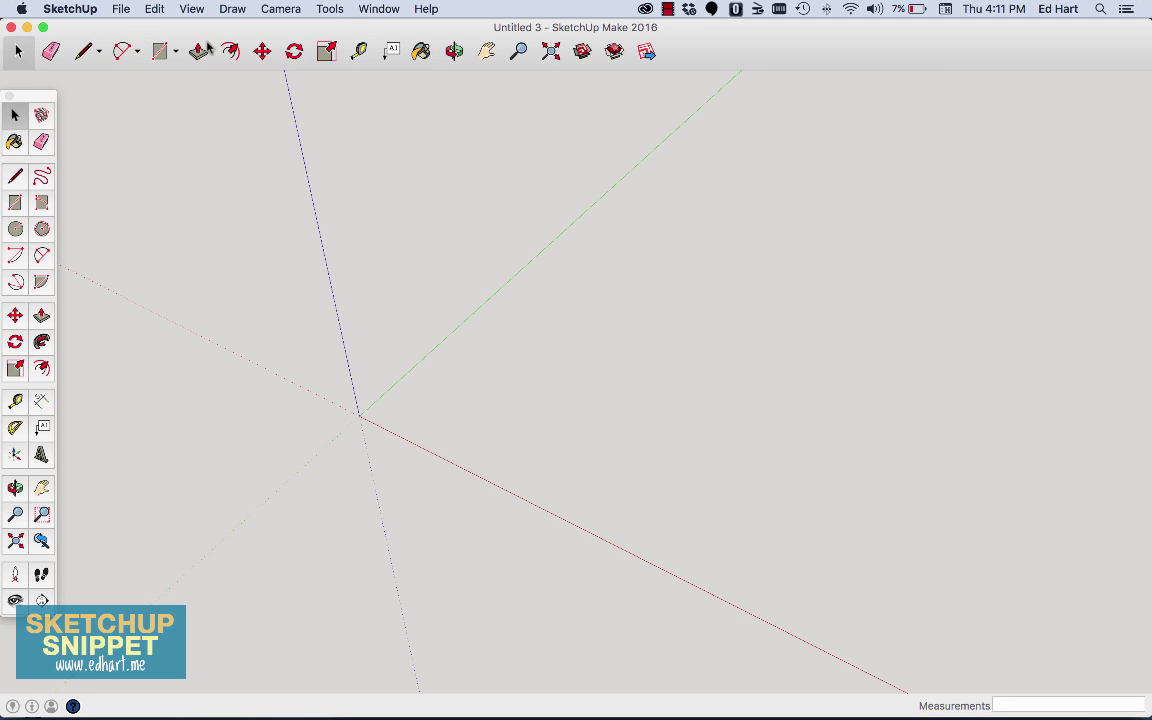
click(378, 9)
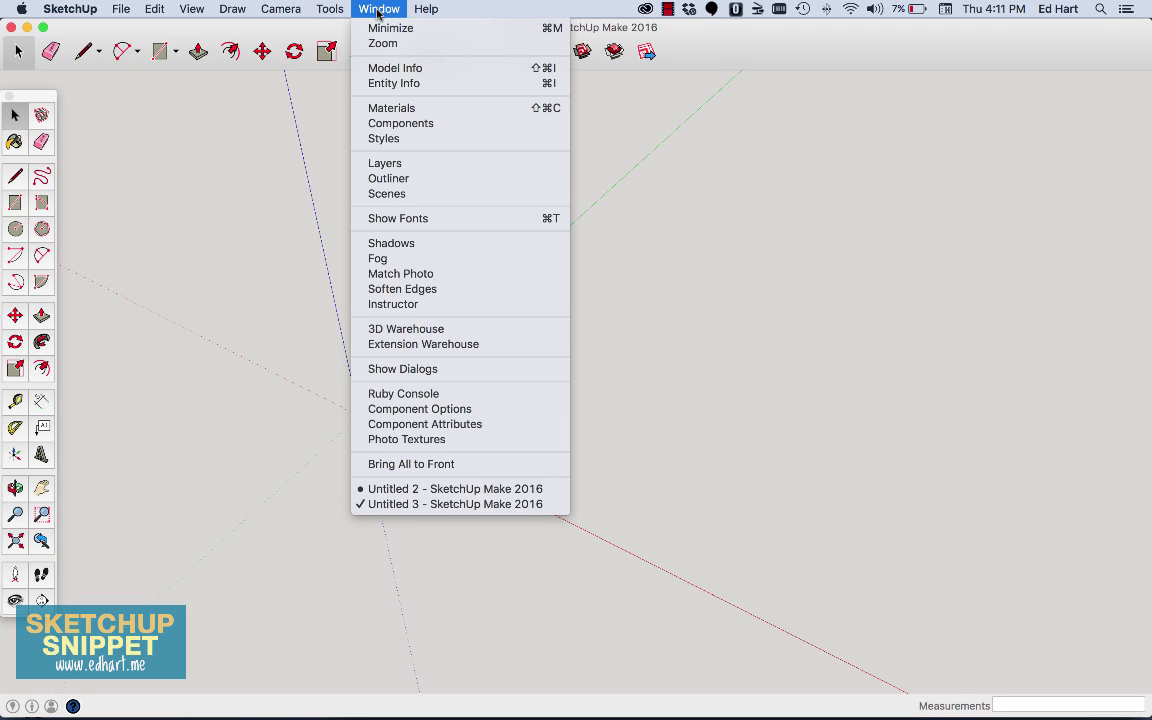
click(505, 489)
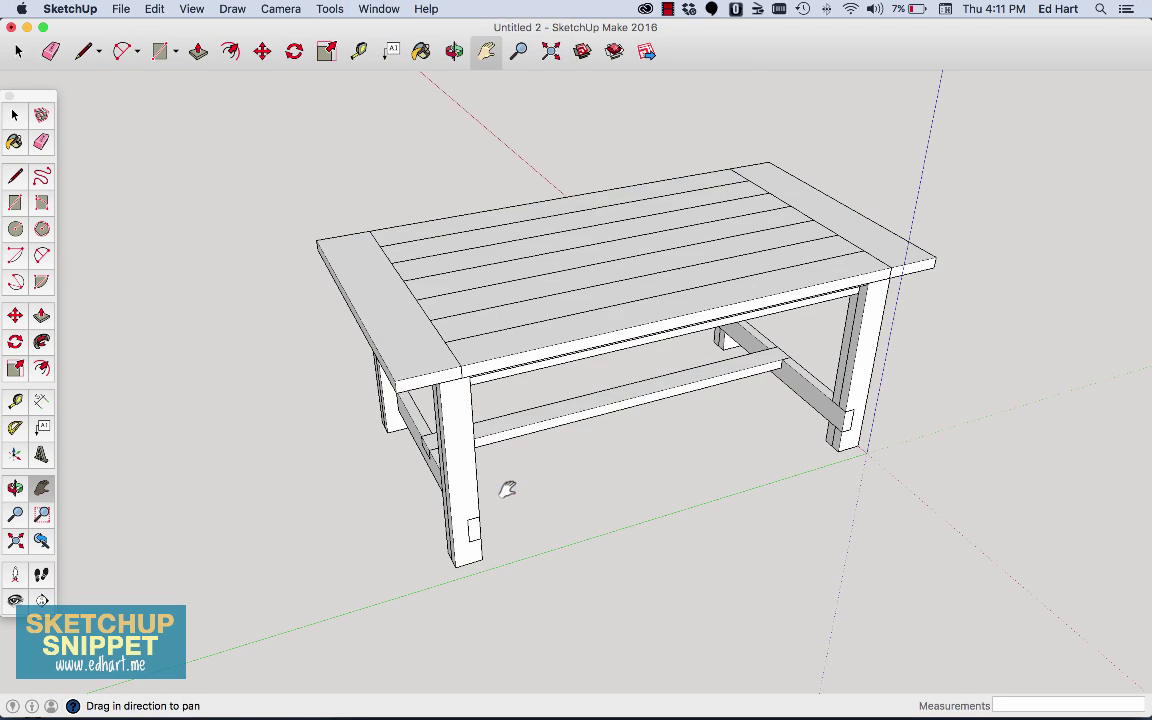
click(14, 113)
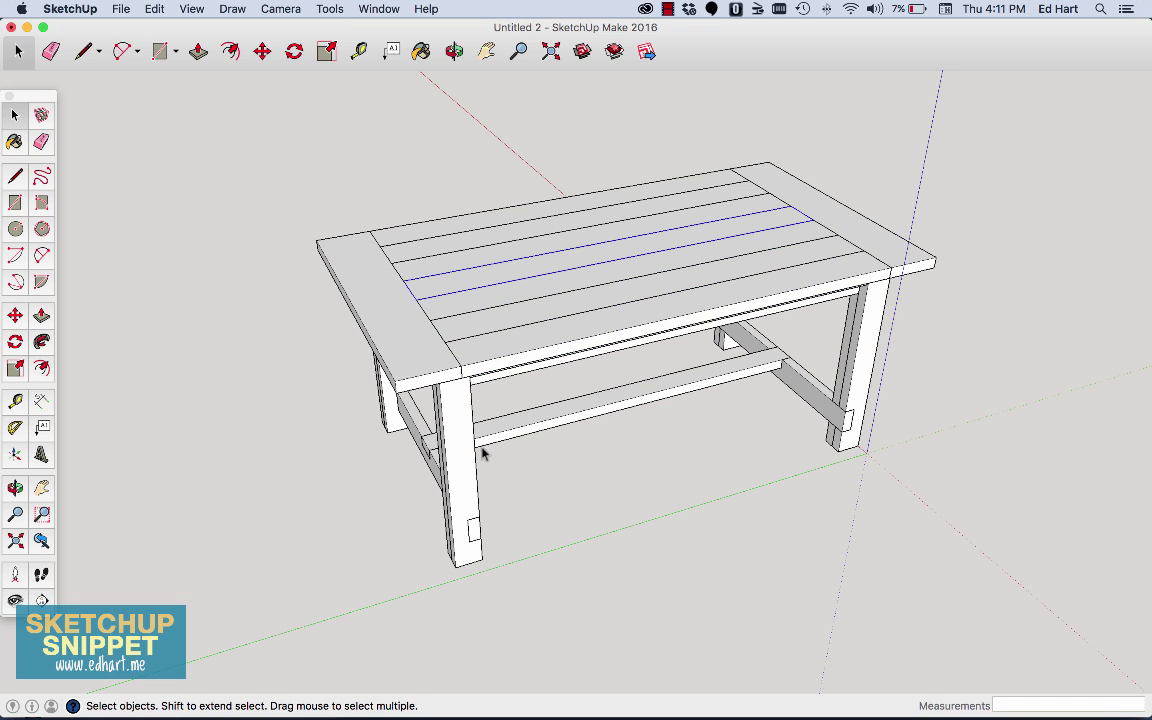
Step: Explode the table's front-left leg group, clear the selection, and switch to Untitled 3
right_click(453, 478)
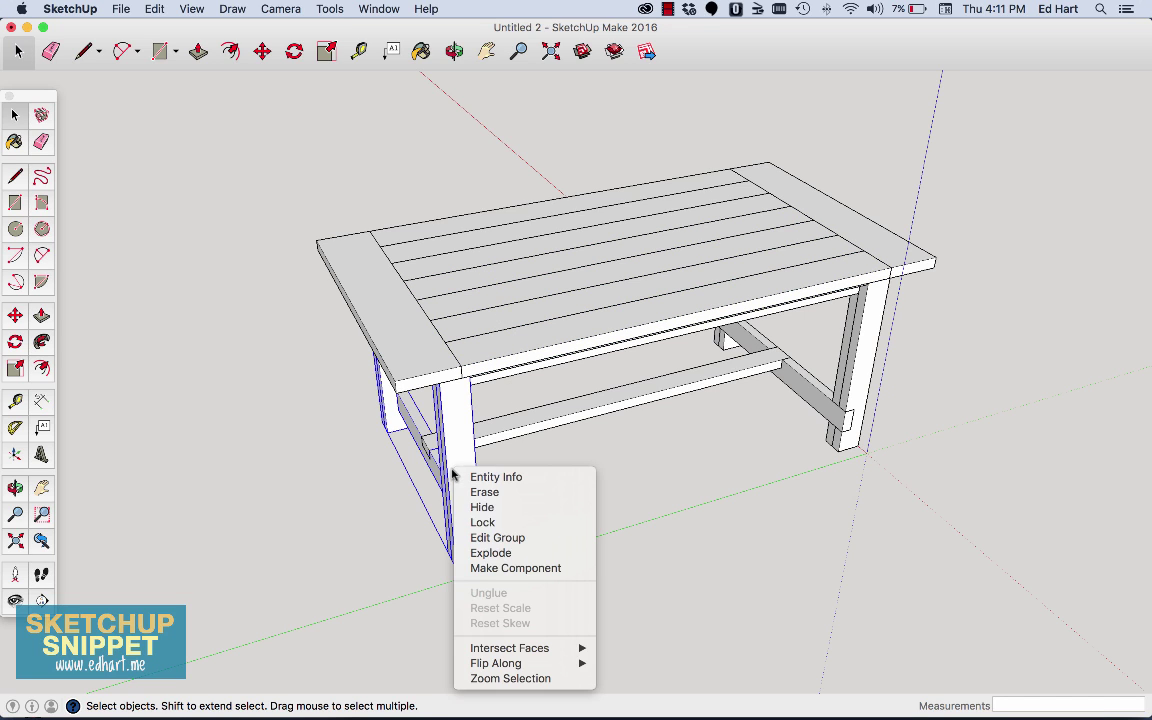
click(488, 550)
click(448, 517)
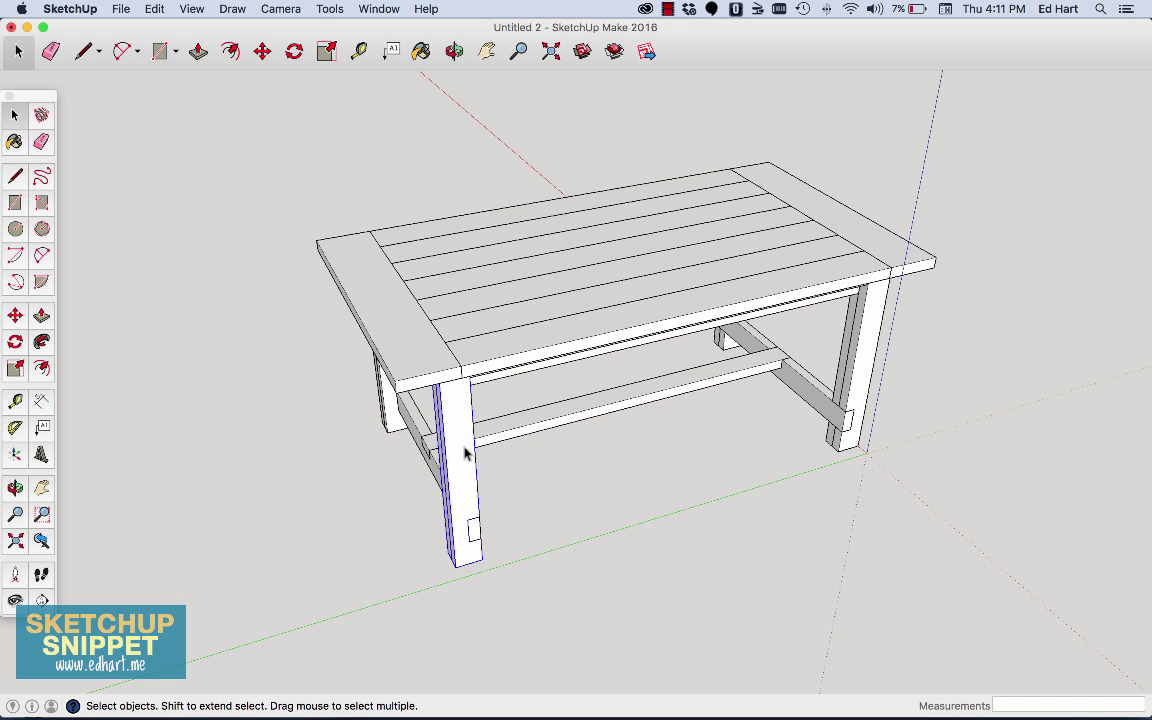
click(620, 455)
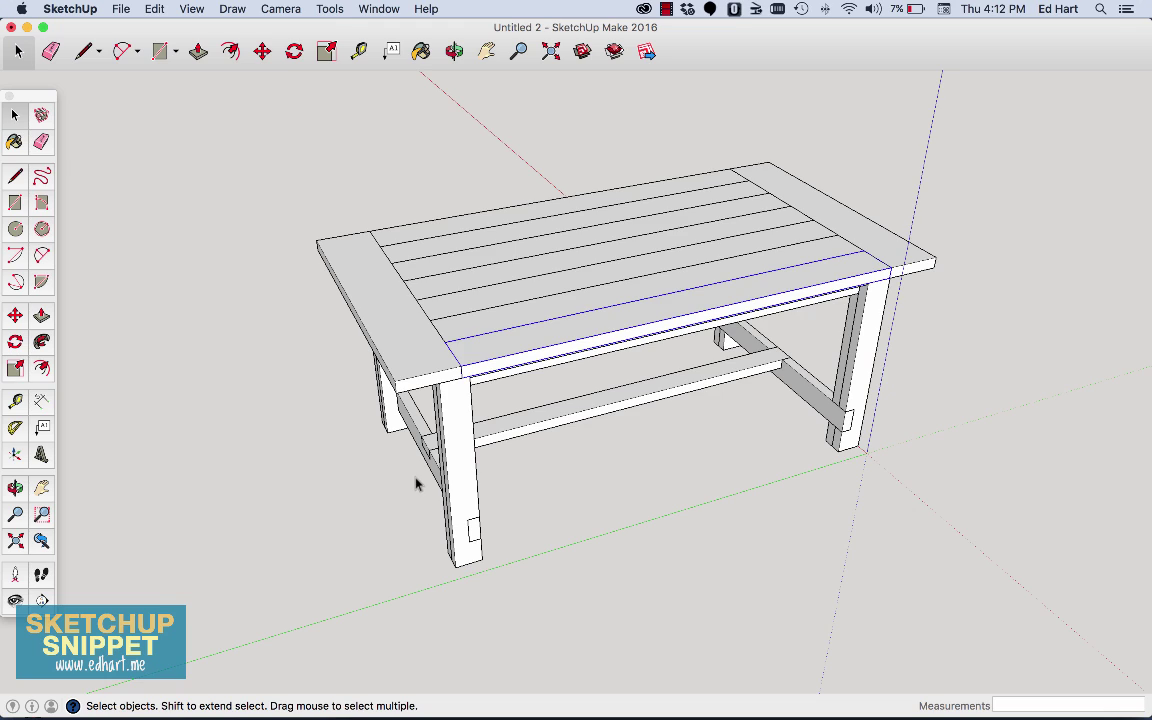
key(super+n)
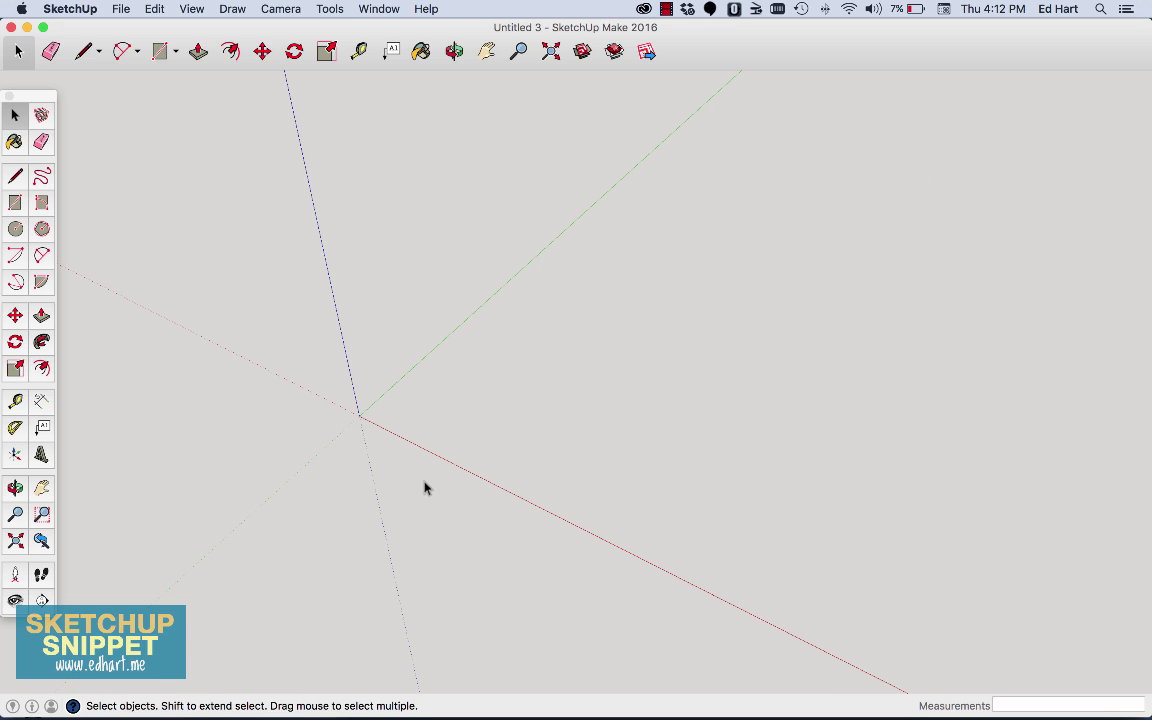
Step: Draw a 7 1/4 by 96 rectangle at the origin and pull it up 1 1/2 inches
click(15, 202)
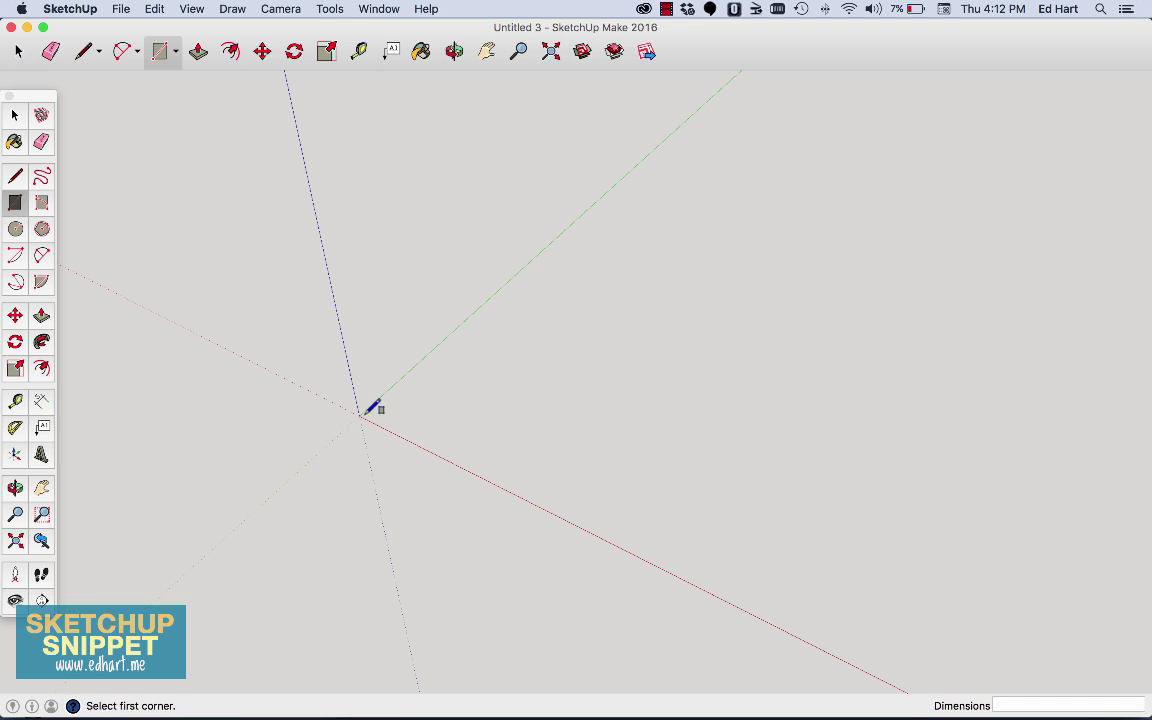
click(361, 413)
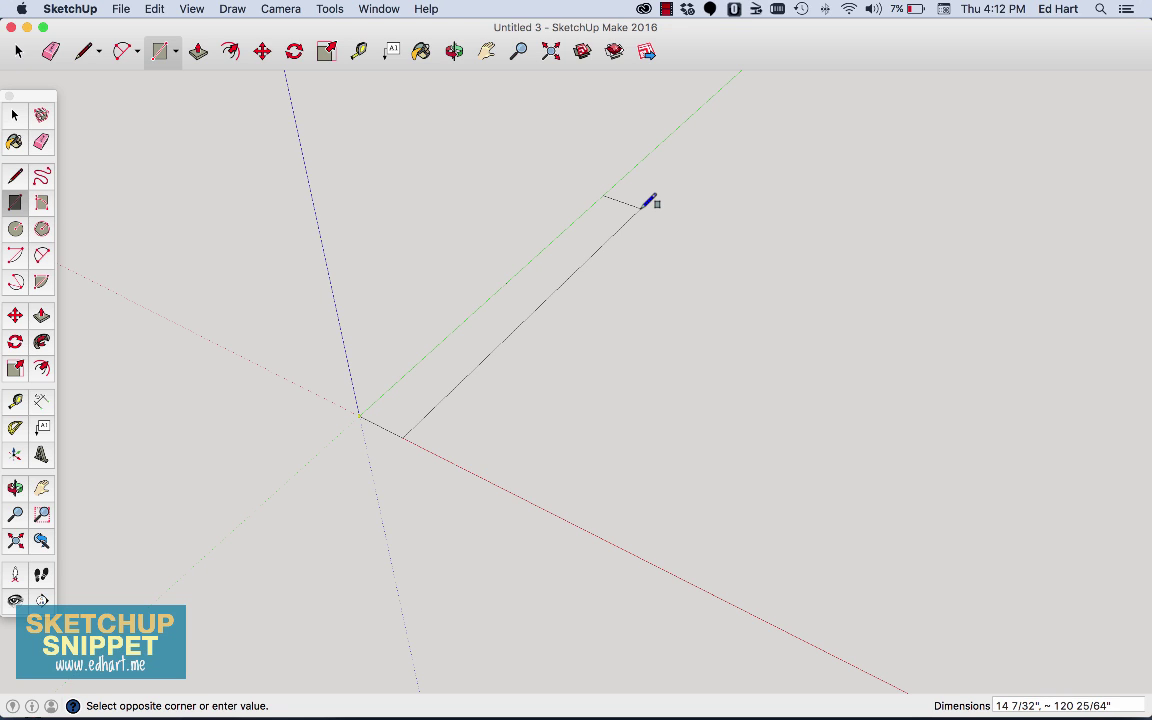
text(7 1/4,)
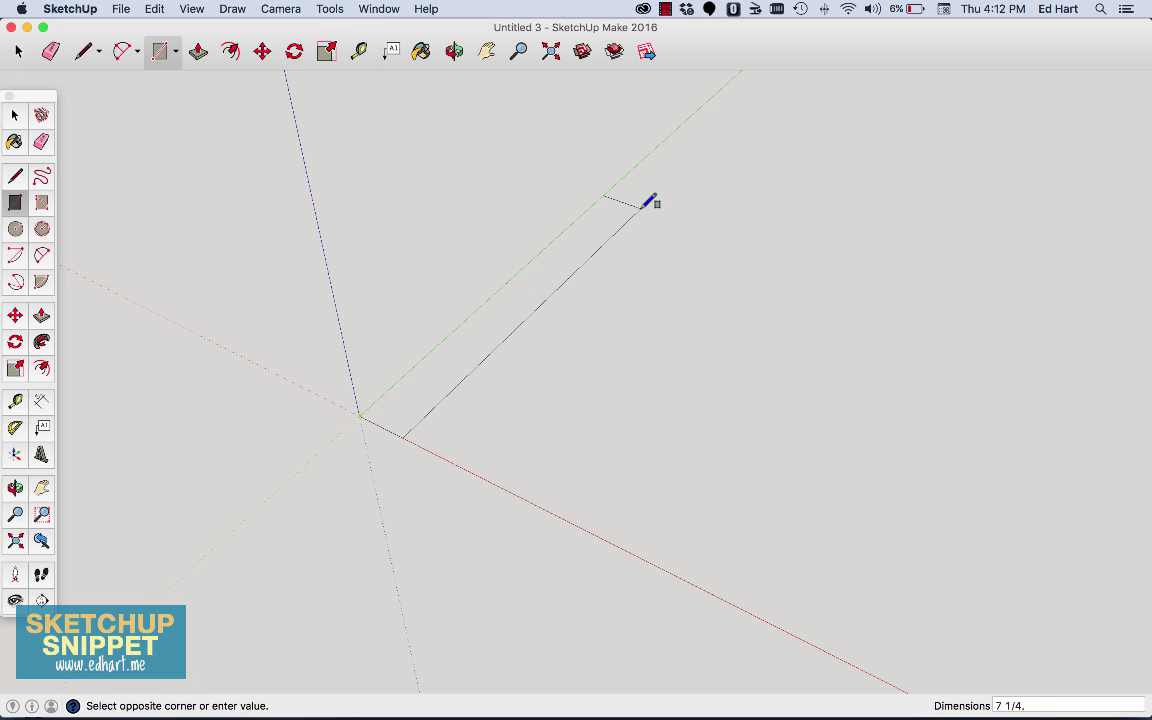
text( 96)
key(Return)
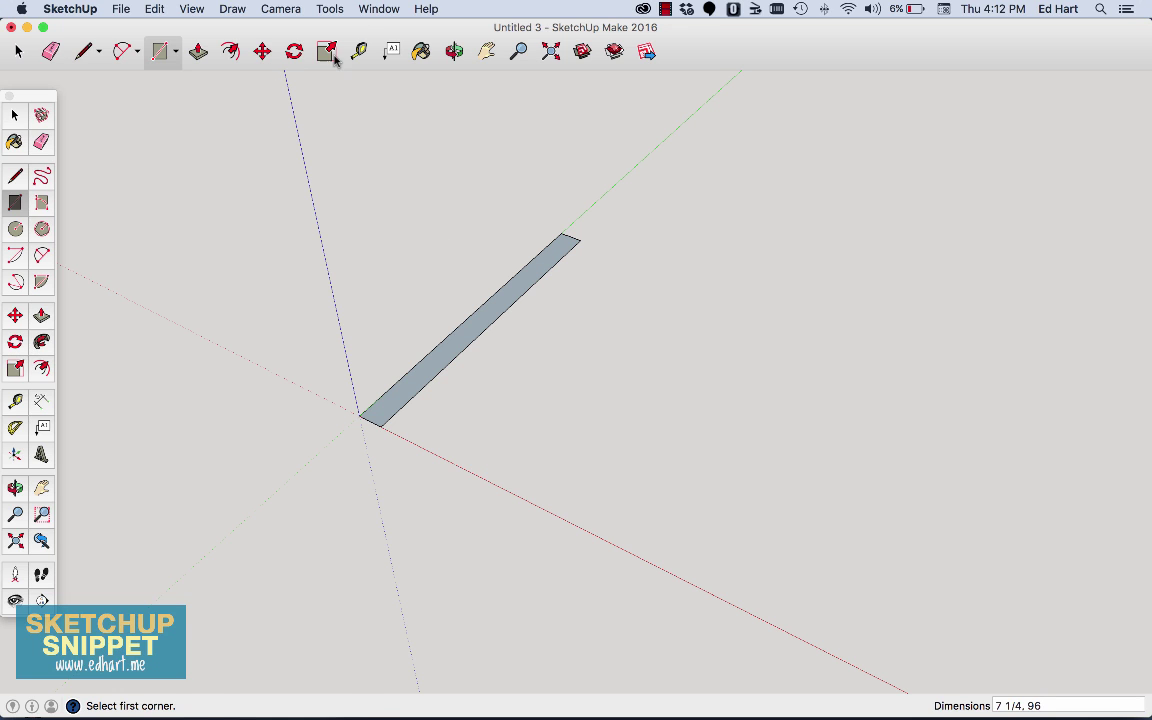
click(198, 53)
click(442, 350)
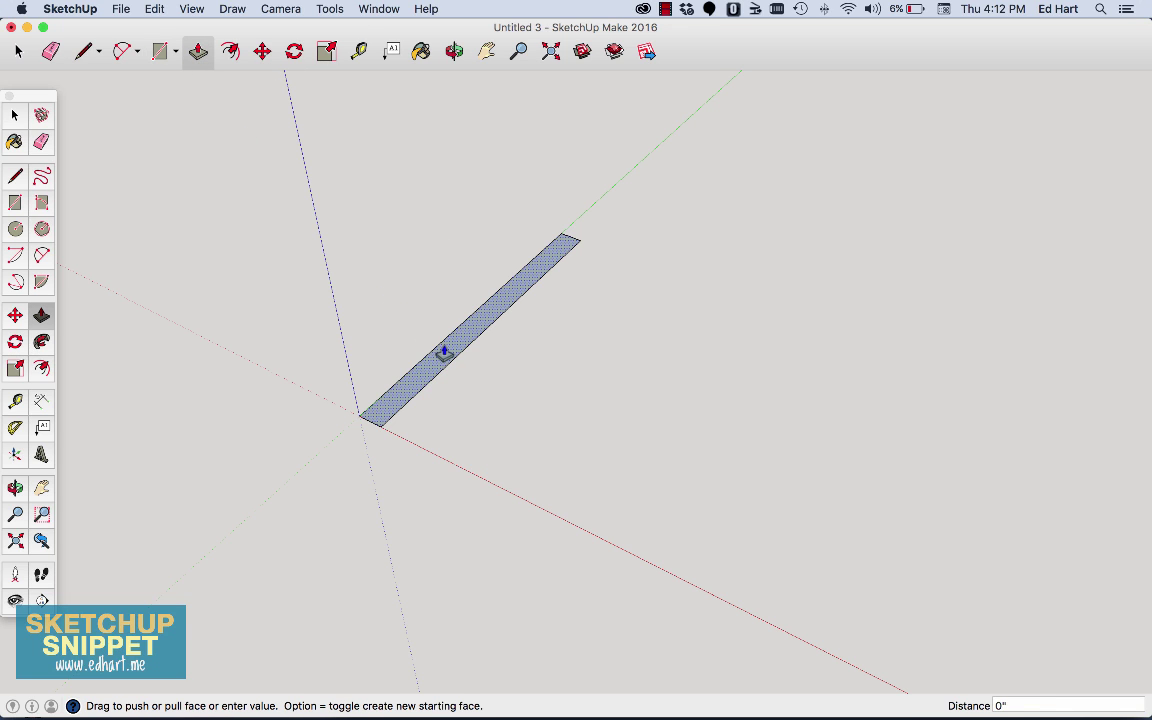
text(1 1/2)
key(Return)
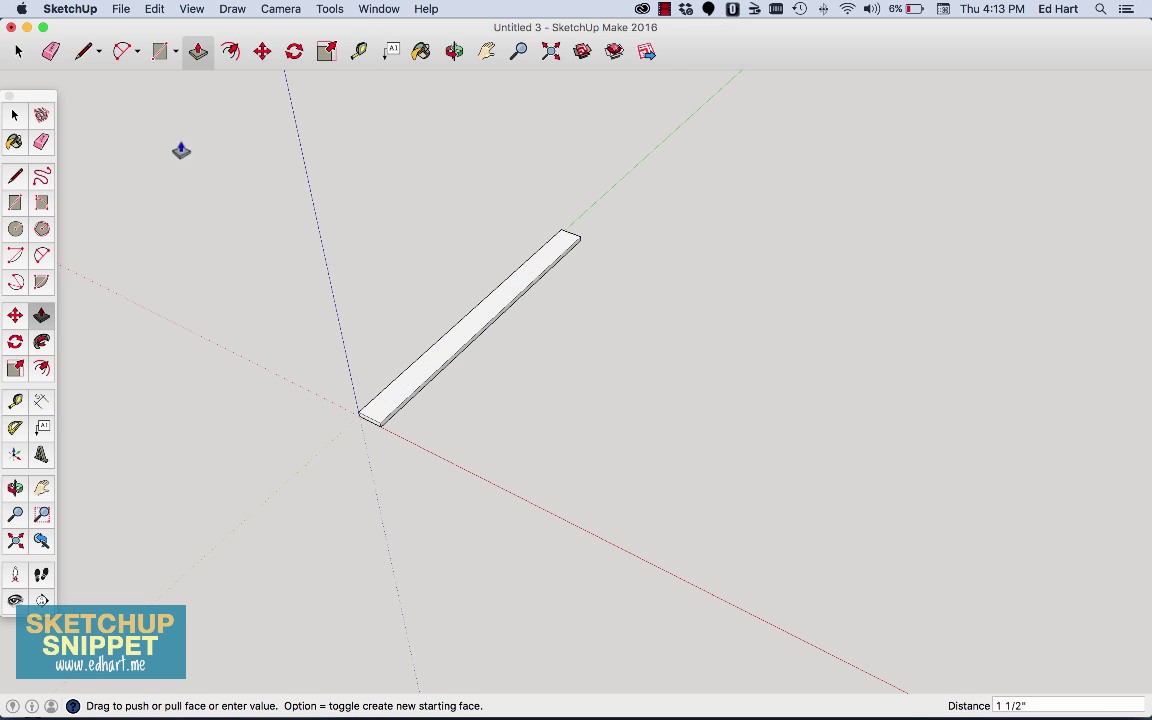
Step: Select the whole board and make it a group
click(14, 115)
triple_click(445, 362)
right_click(445, 362)
click(466, 478)
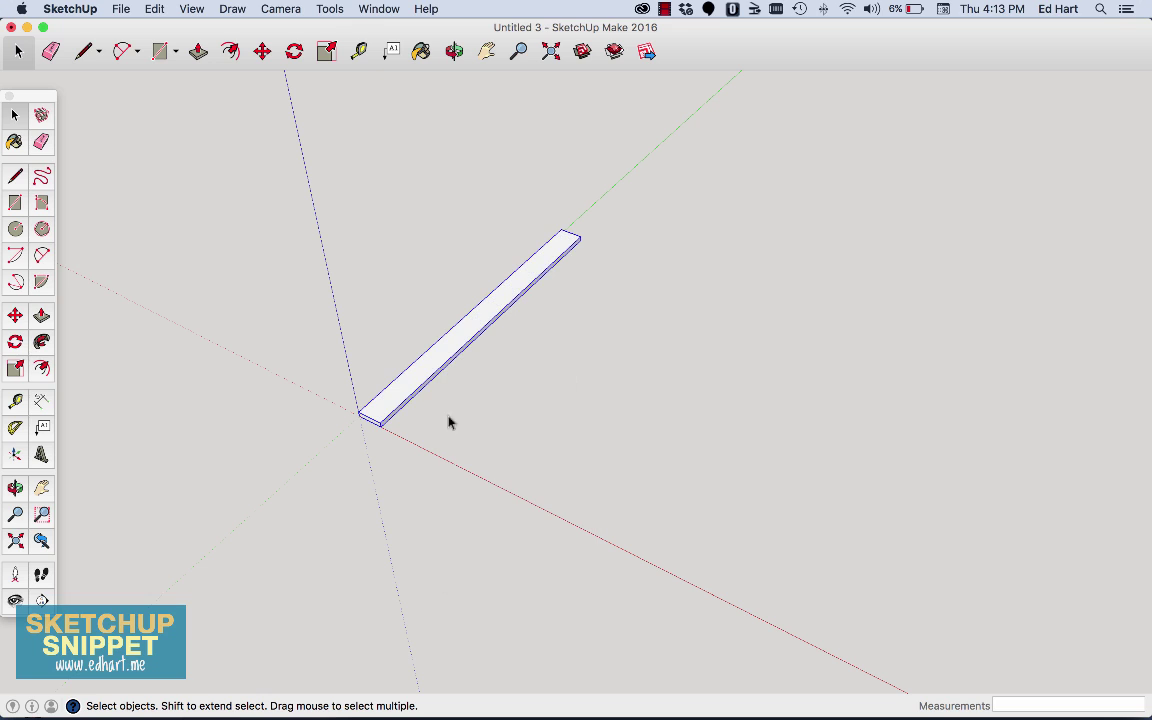
Step: Draw a 96 by 5 1/2 rectangle at the board's corner and pull it up 1 1/2 inches
click(15, 202)
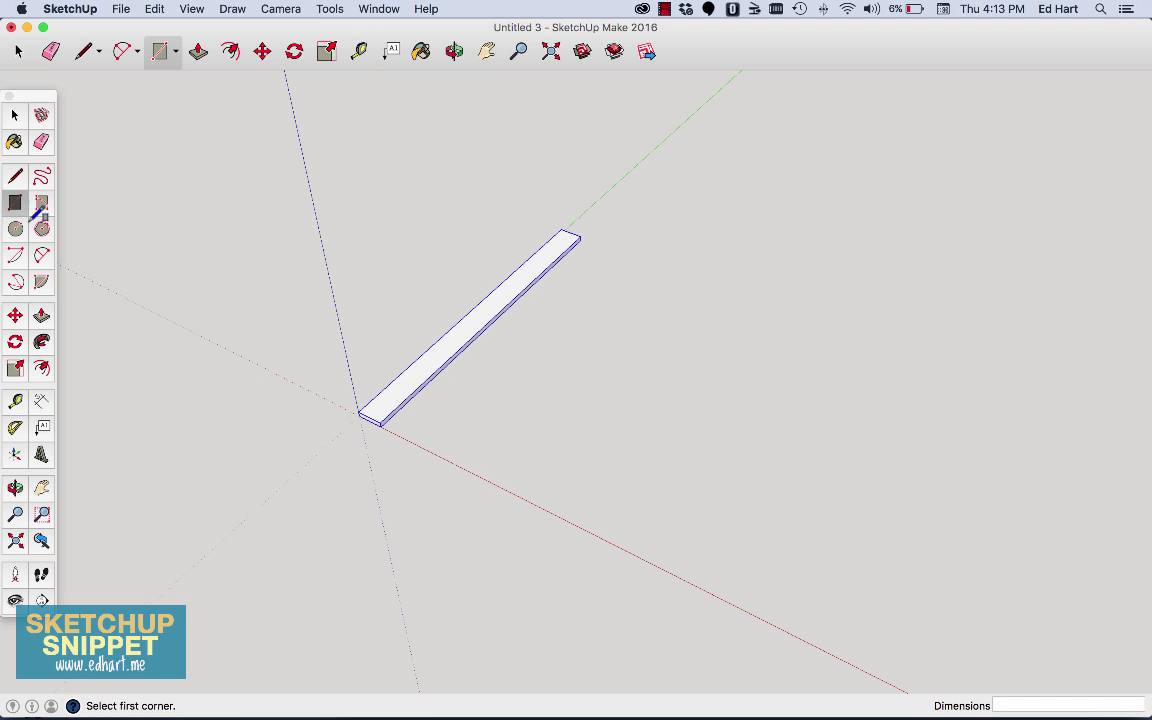
click(384, 424)
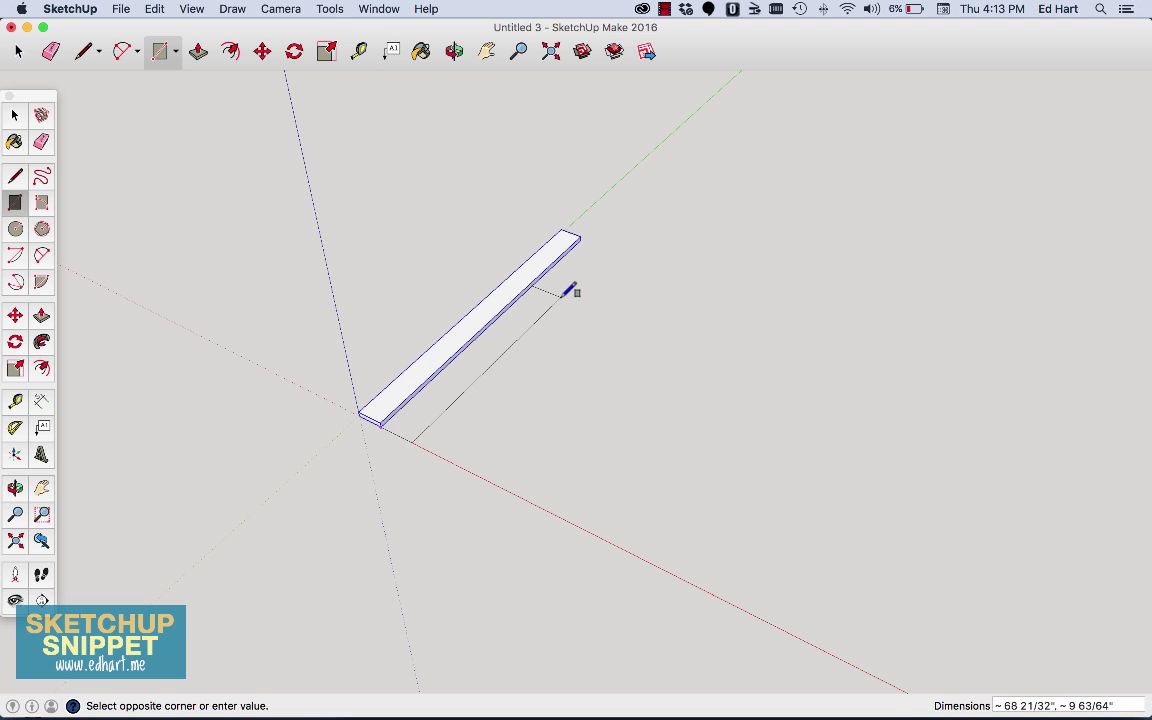
text(96, 5 1/2)
key(Return)
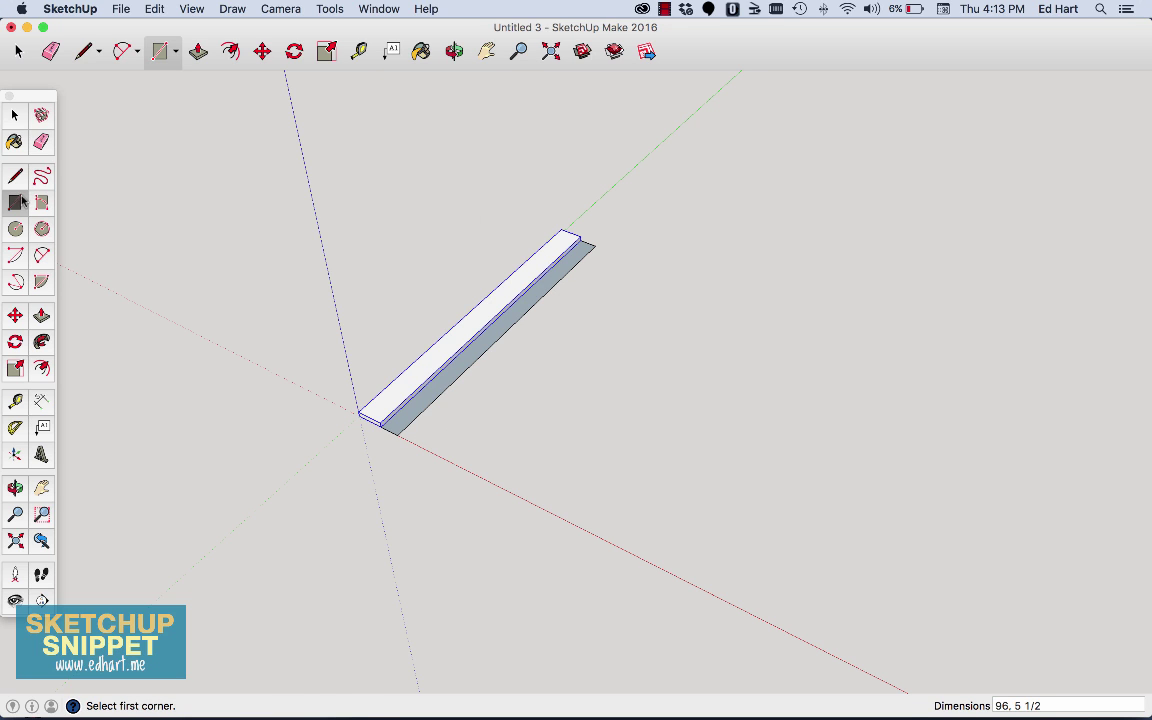
click(198, 51)
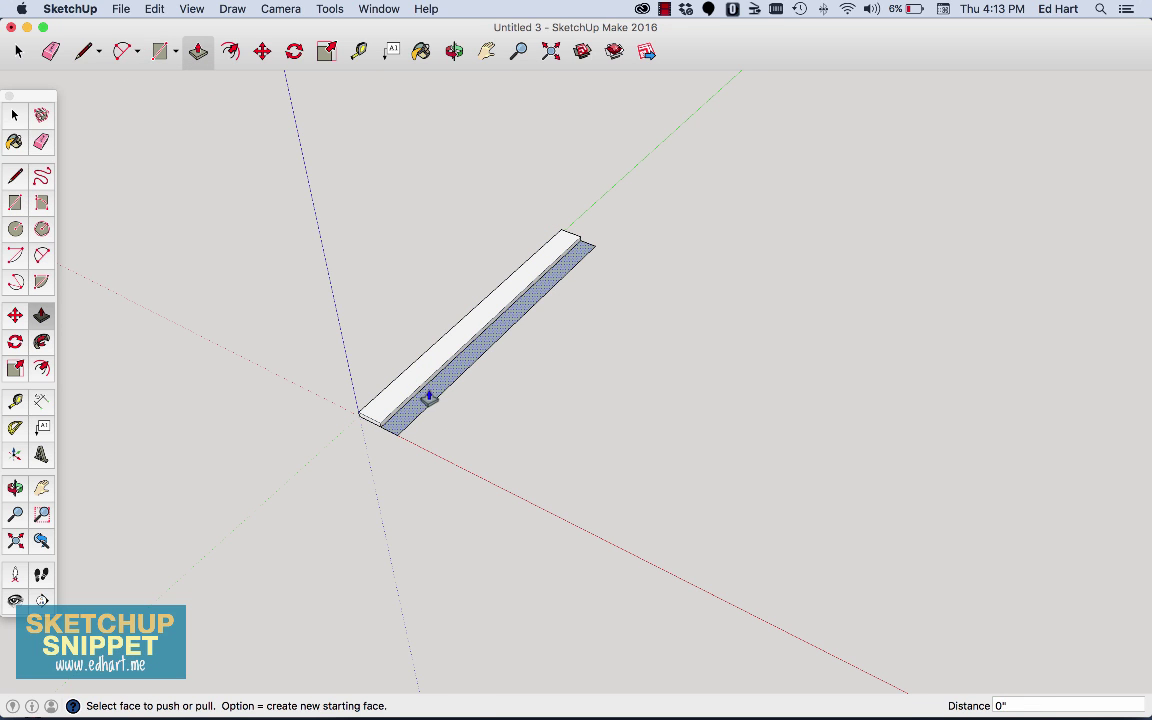
click(427, 395)
text(1)
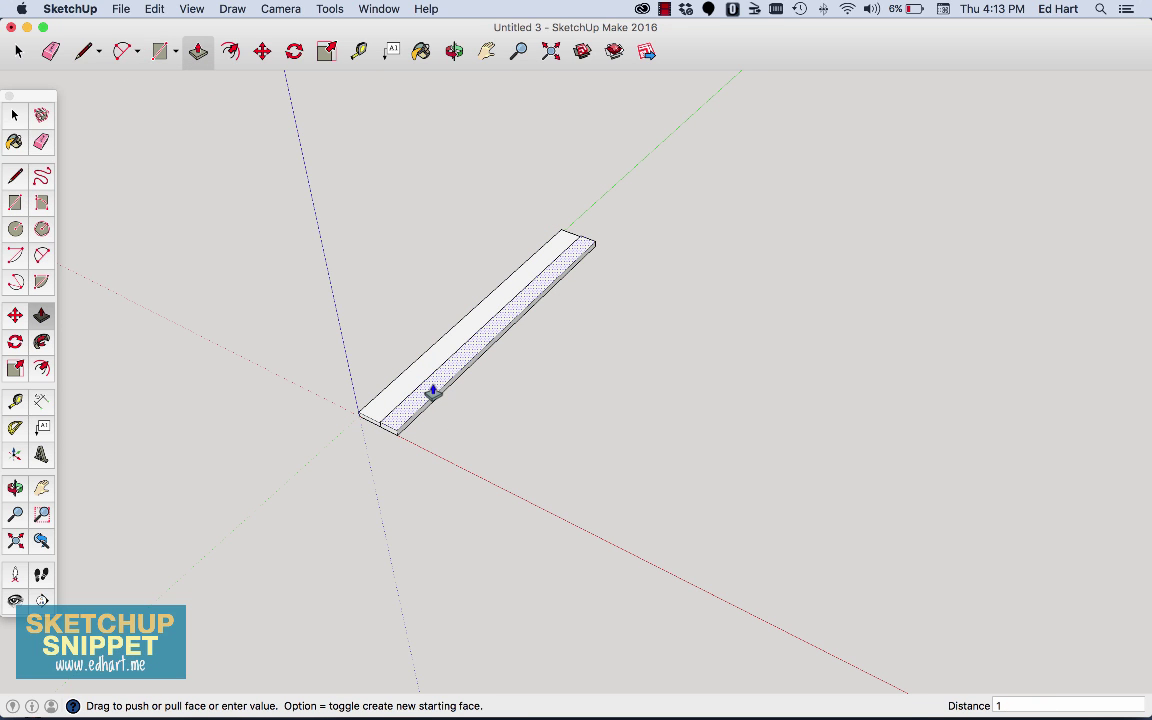
text( 1/2)
key(Return)
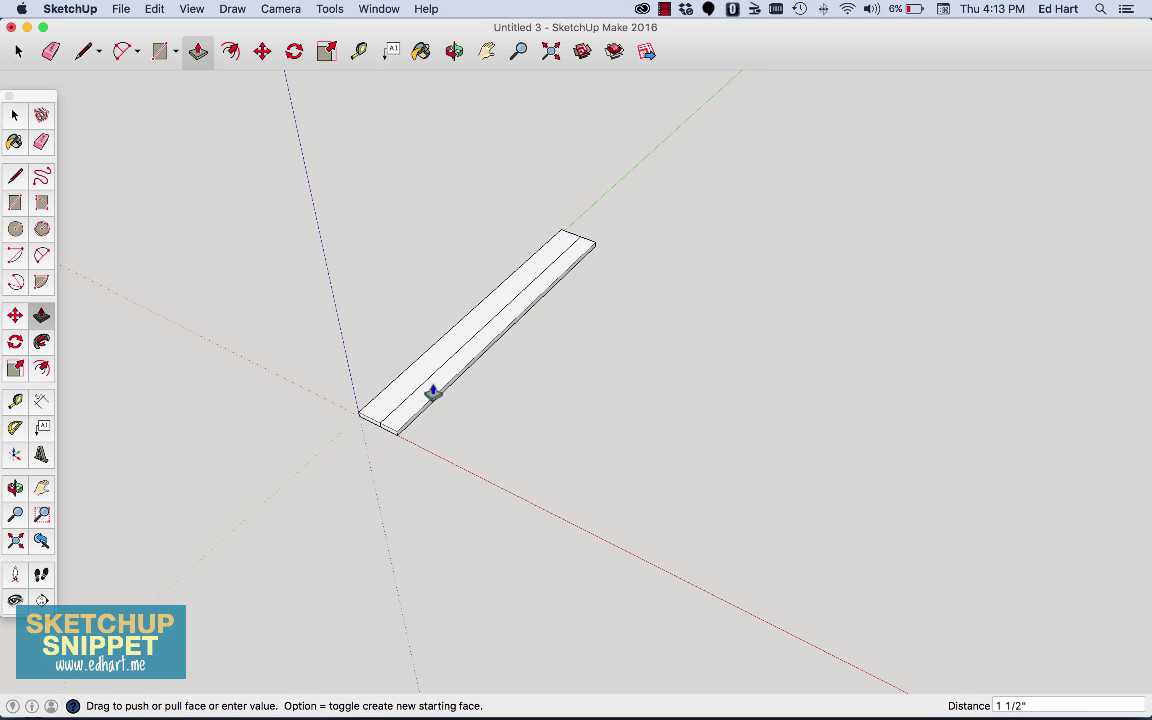
Step: Group the new narrower board and start moving it away from the first
key(space)
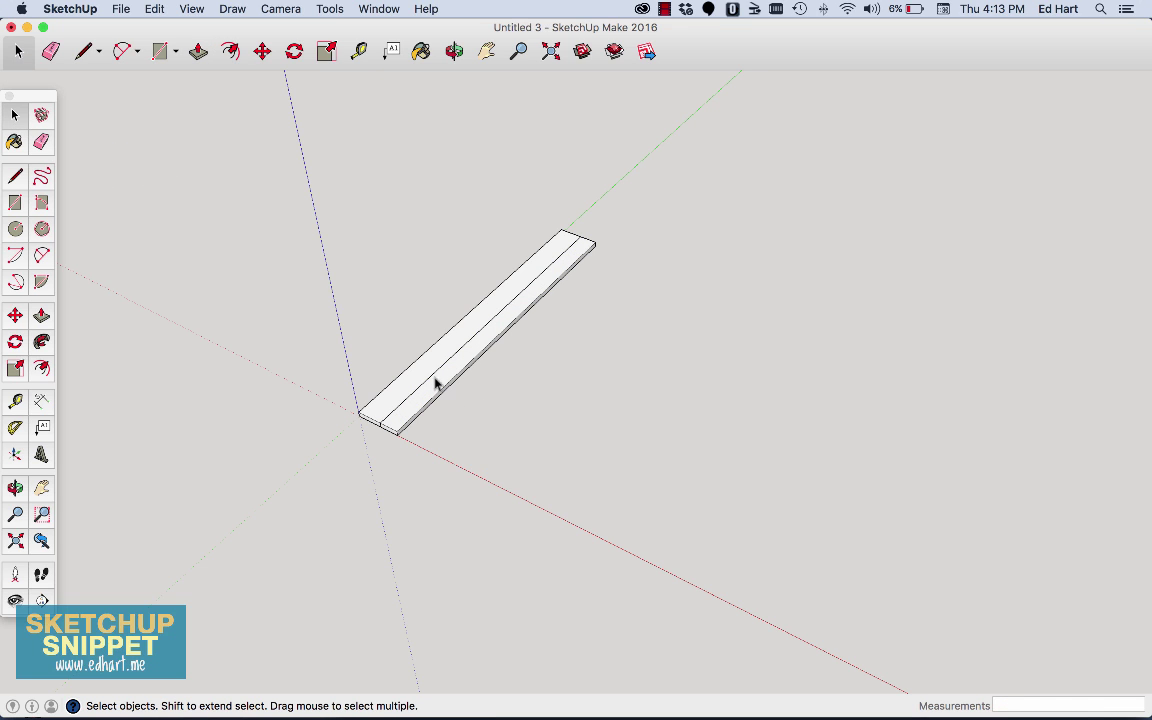
click(437, 386)
right_click(437, 386)
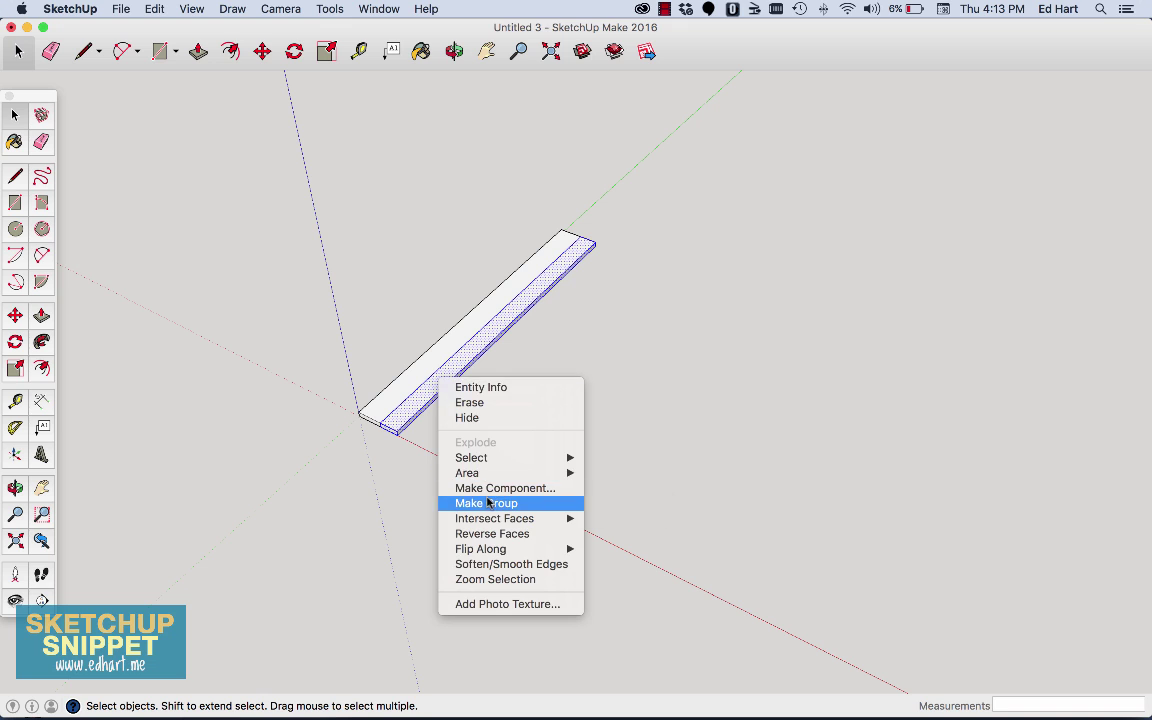
click(487, 503)
key(m)
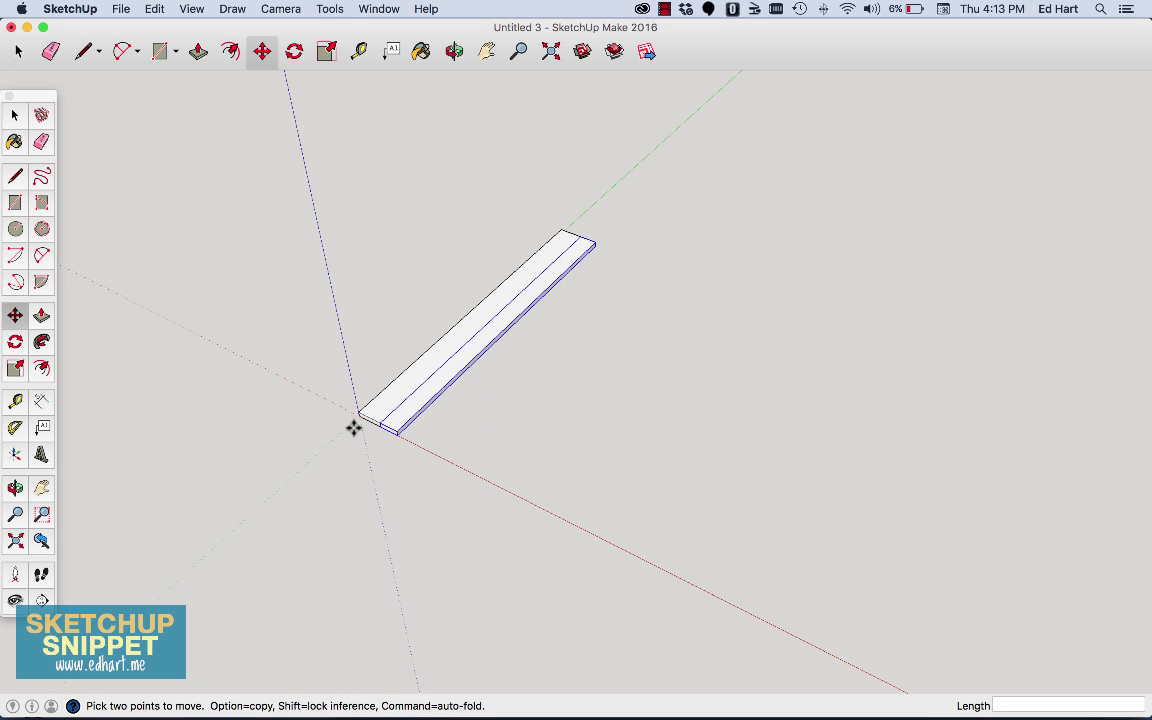
click(374, 423)
key(alt)
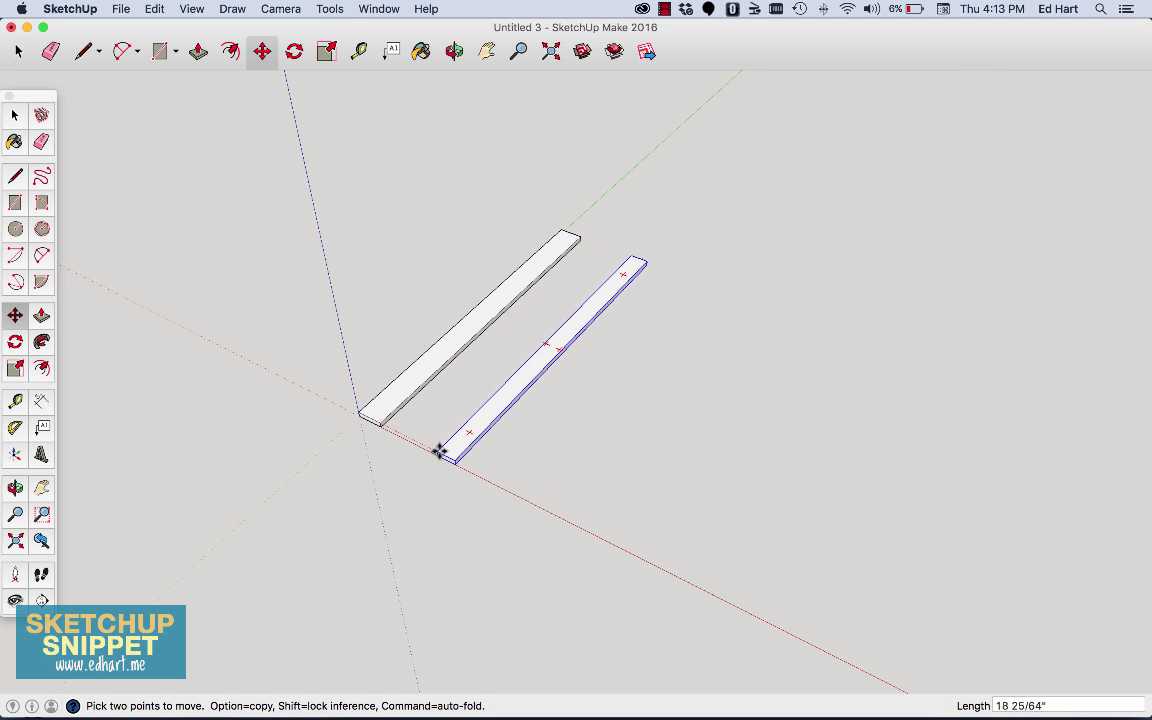
Step: Drop the second board apart from the first and dismiss the low-battery notification
click(465, 467)
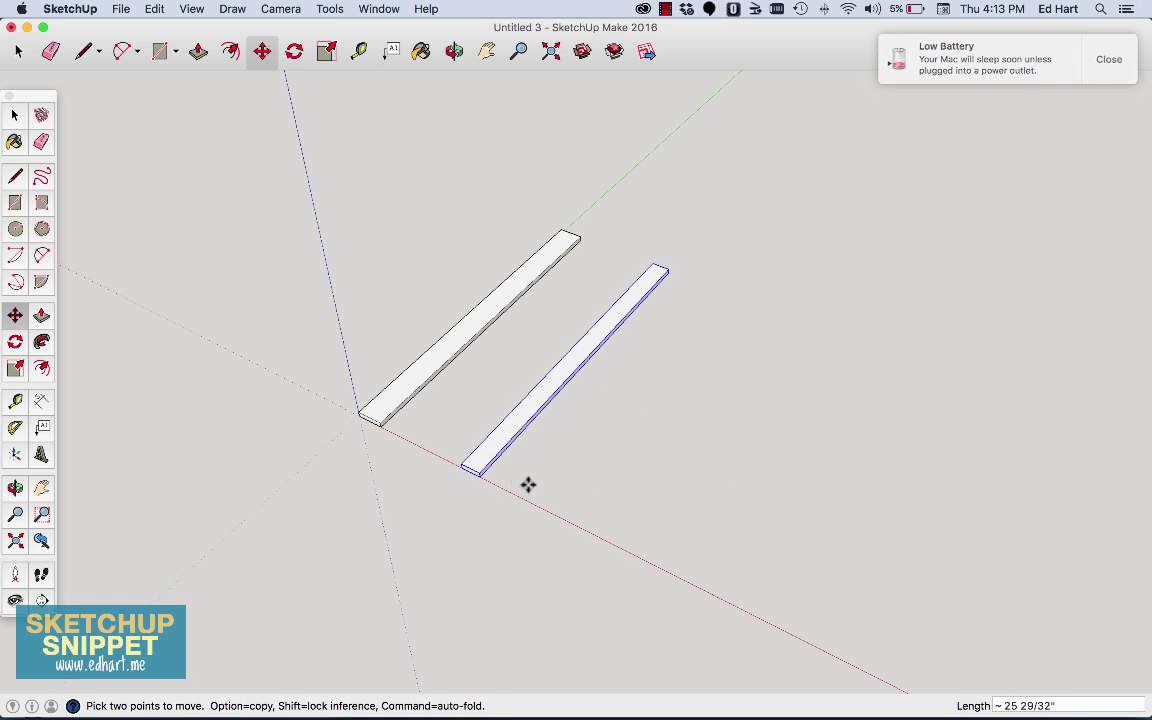
click(14, 202)
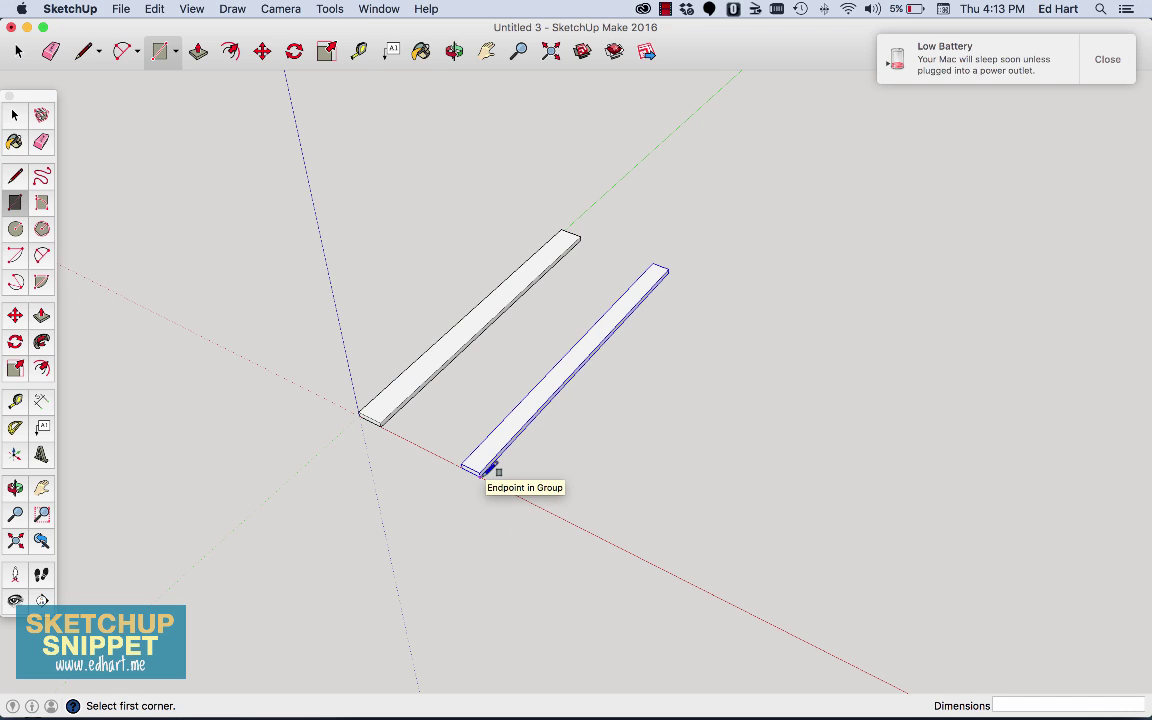
click(1107, 60)
click(665, 9)
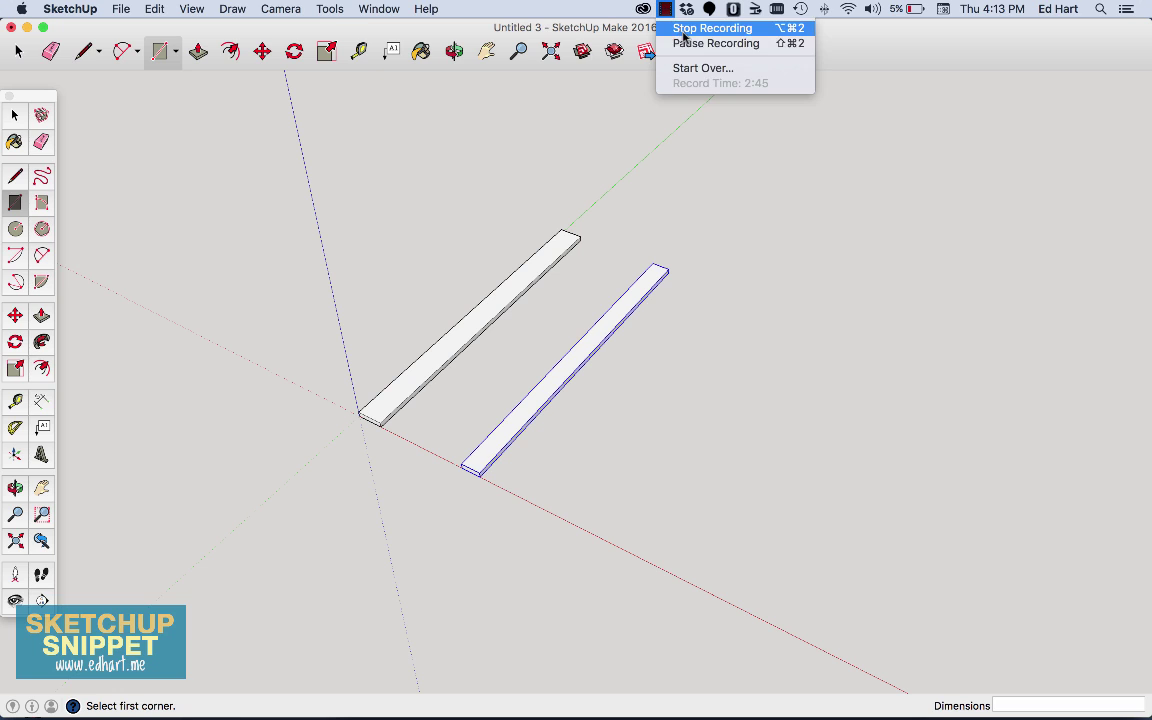
click(684, 44)
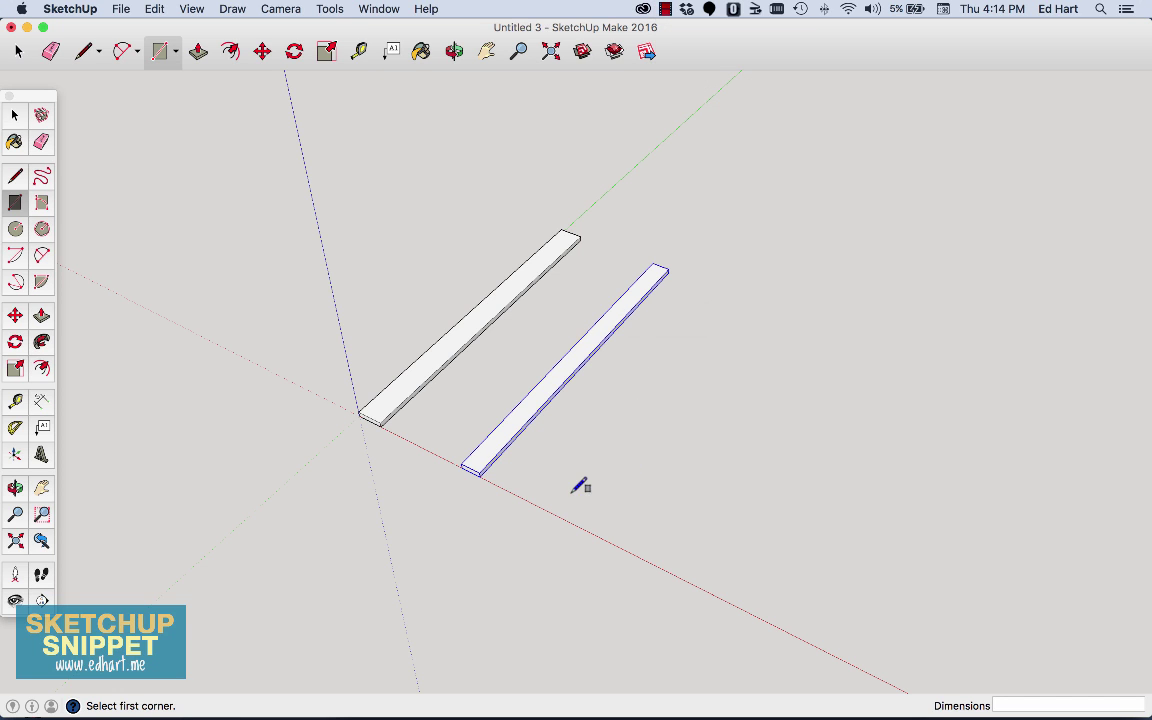
Step: Draw a 96 by 3 1/2 rectangle at the moved board's corner and raise it 1 1/2 inches
click(486, 472)
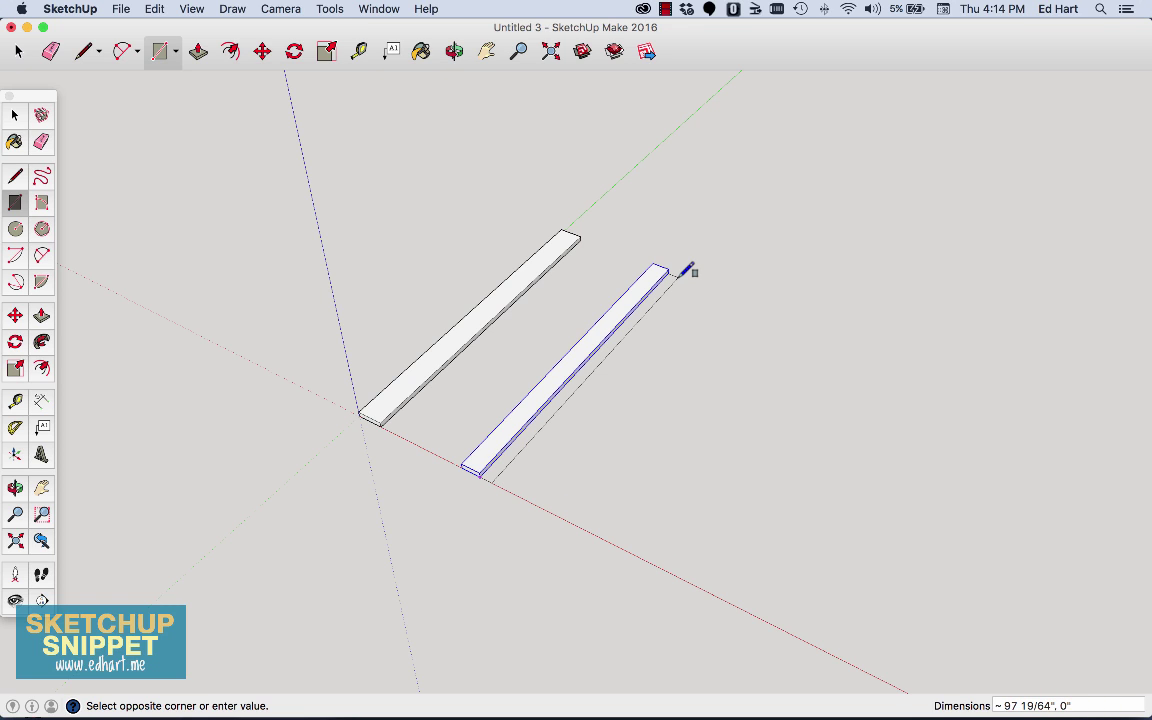
text(96, 3 1/2)
key(Return)
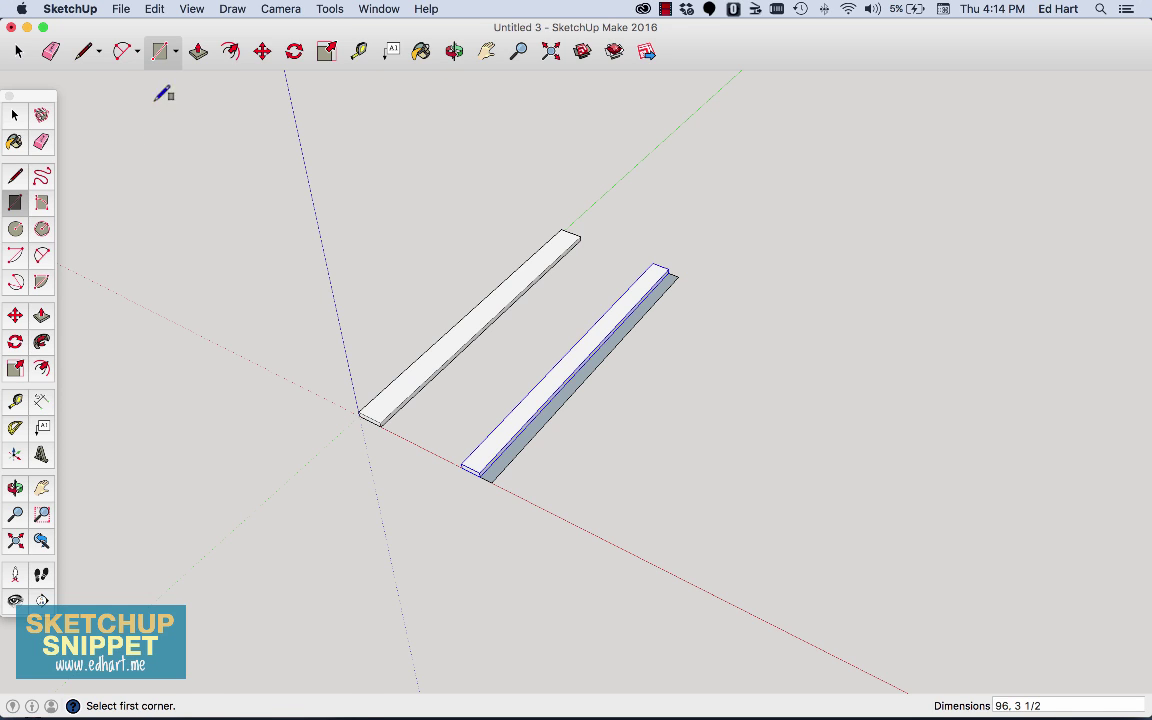
click(198, 51)
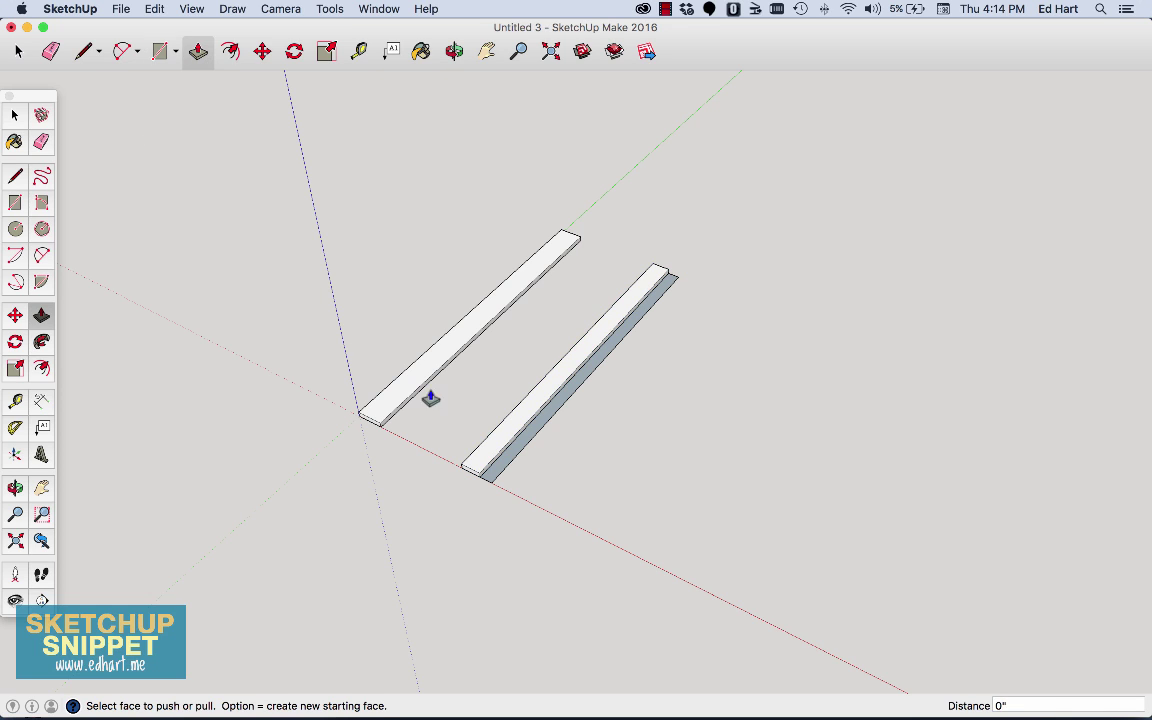
click(507, 470)
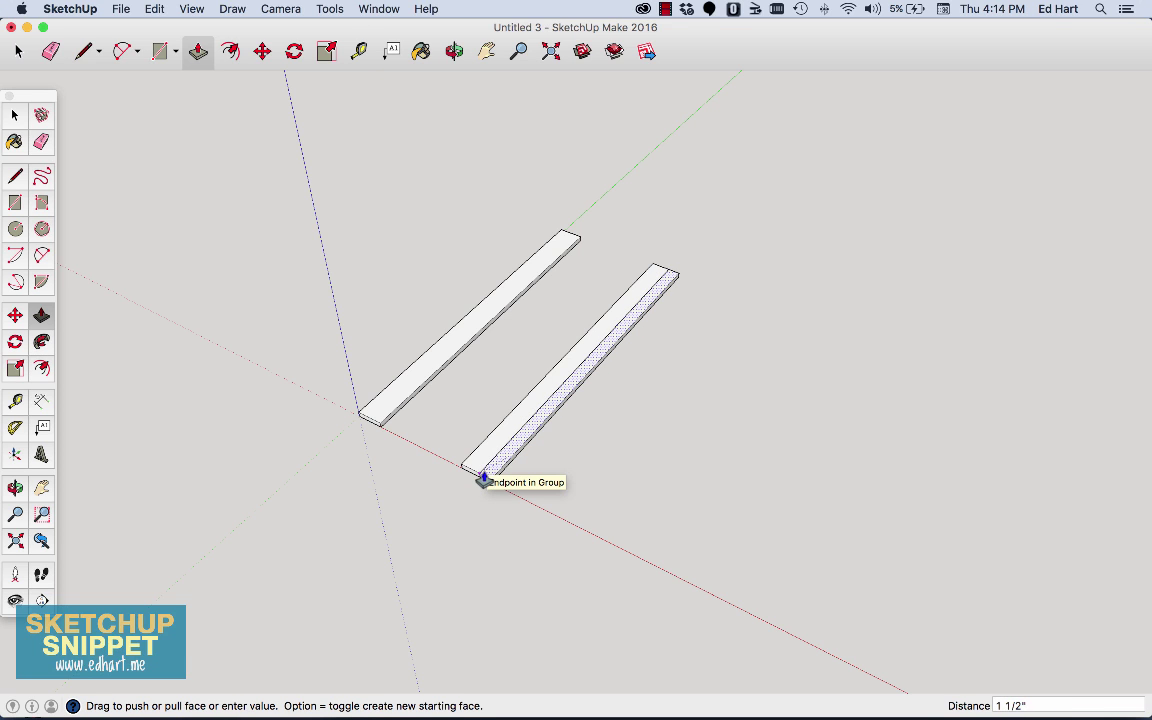
click(483, 478)
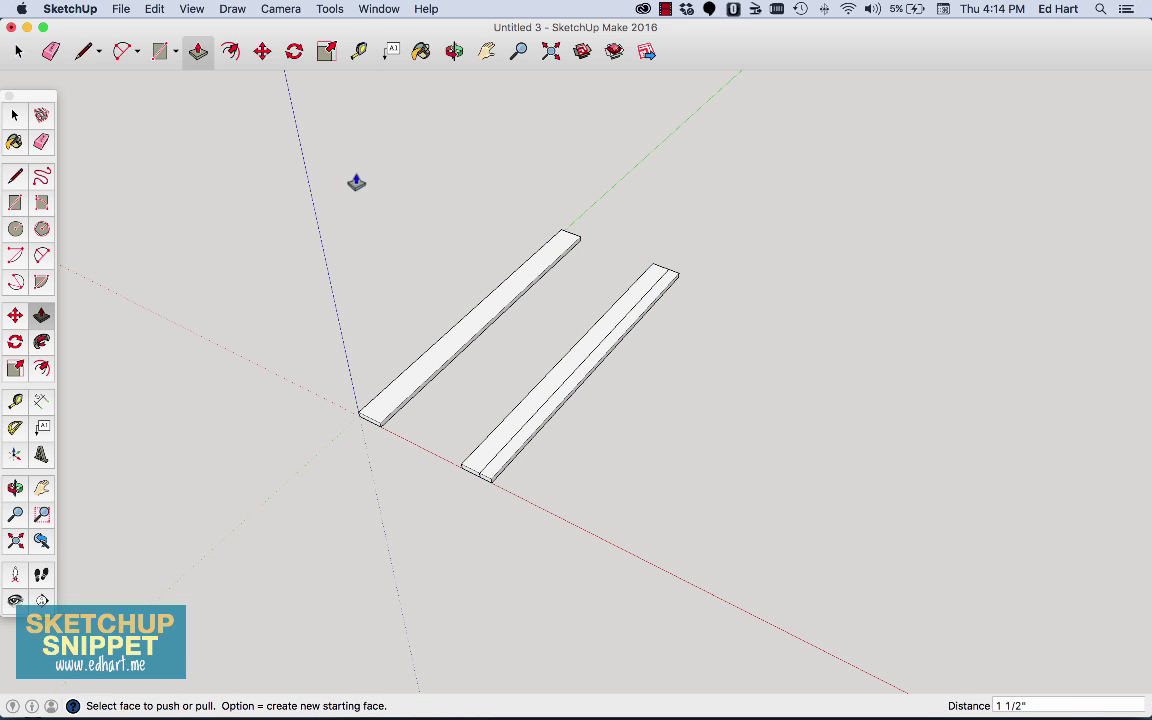
Step: Group the 3 1/2-inch board and move it 30 3/8" right along the red axis
click(14, 116)
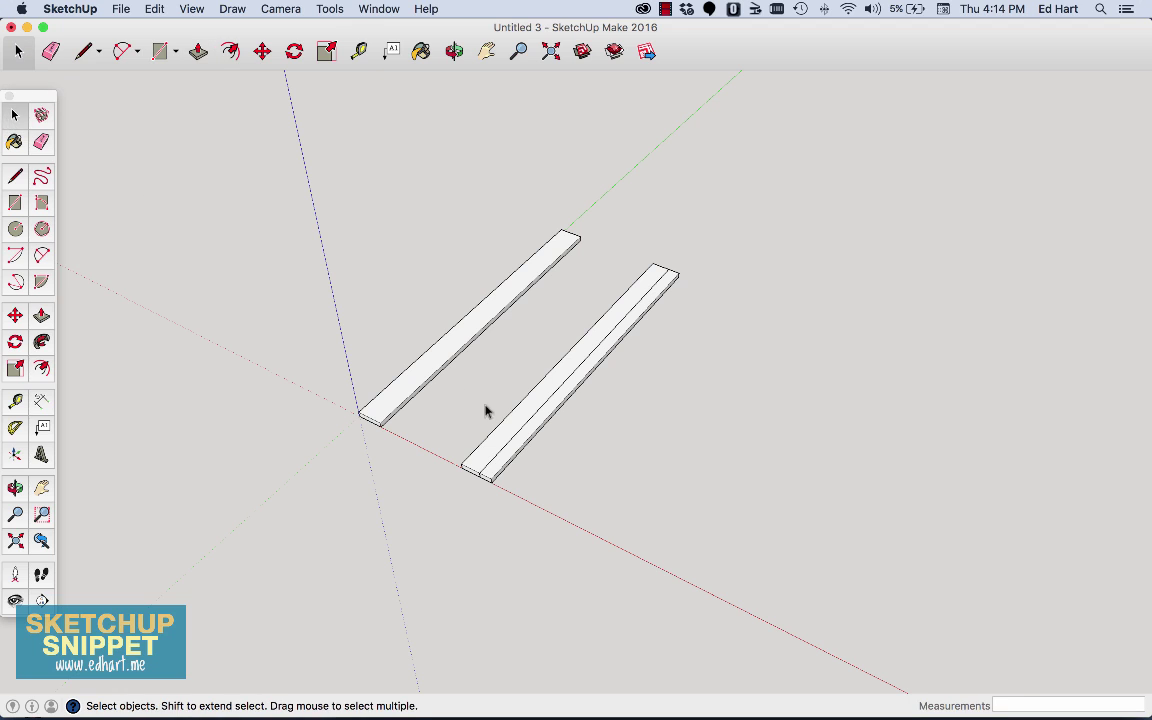
click(512, 453)
right_click(510, 455)
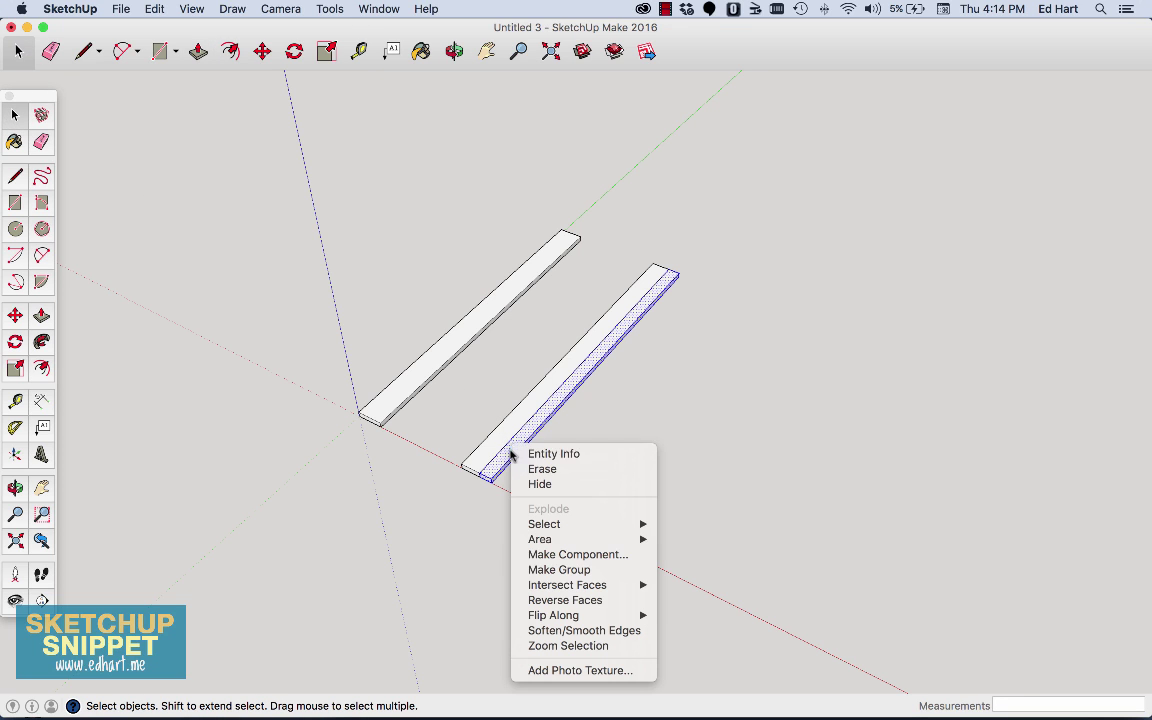
click(556, 569)
click(15, 316)
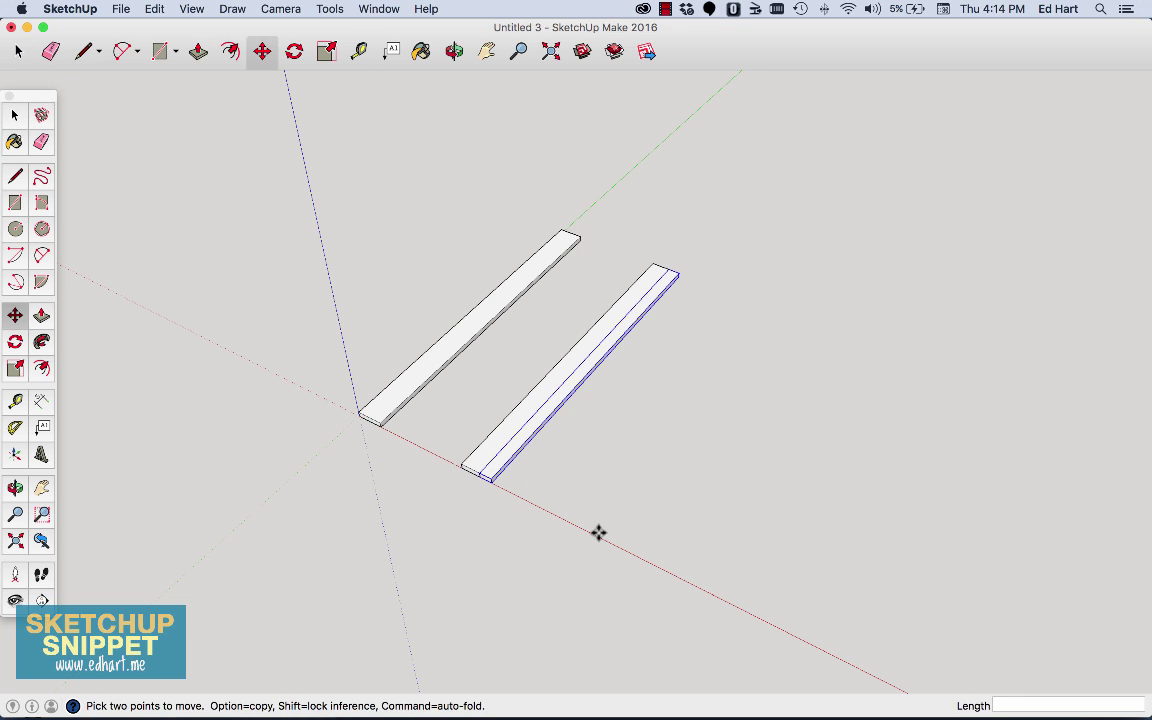
click(483, 474)
key(alt)
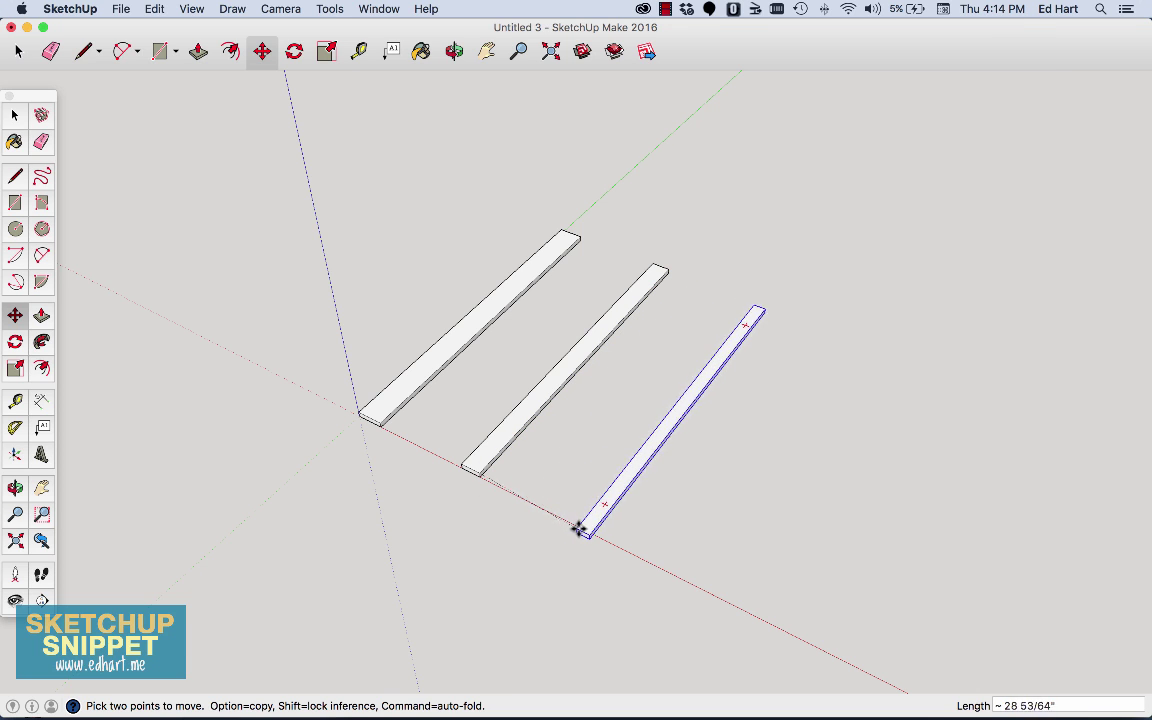
click(585, 528)
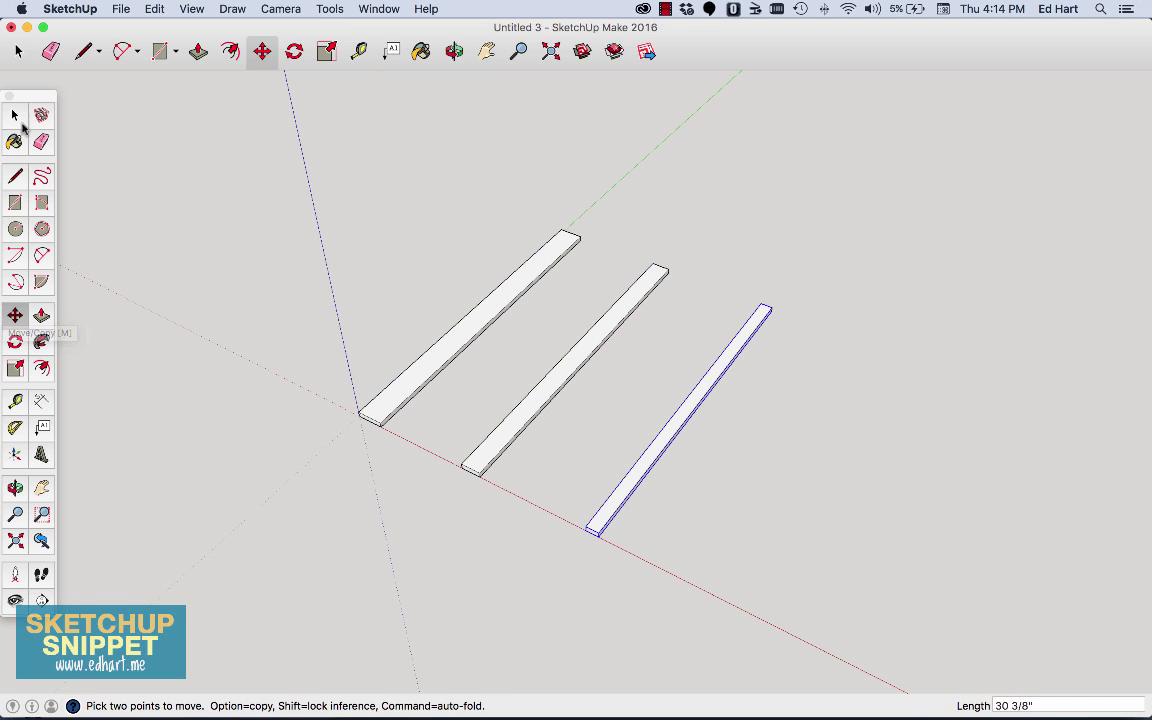
click(15, 142)
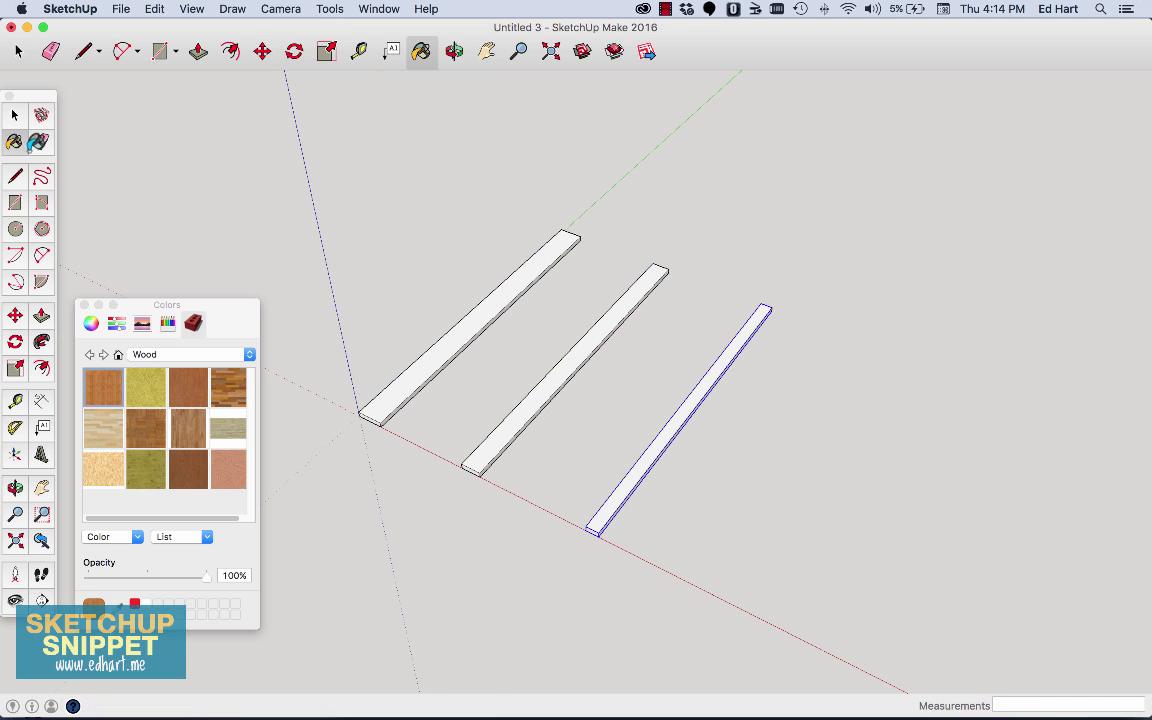
Step: Paint the left, middle and right boards with brown wood, then close the materials panel
click(408, 380)
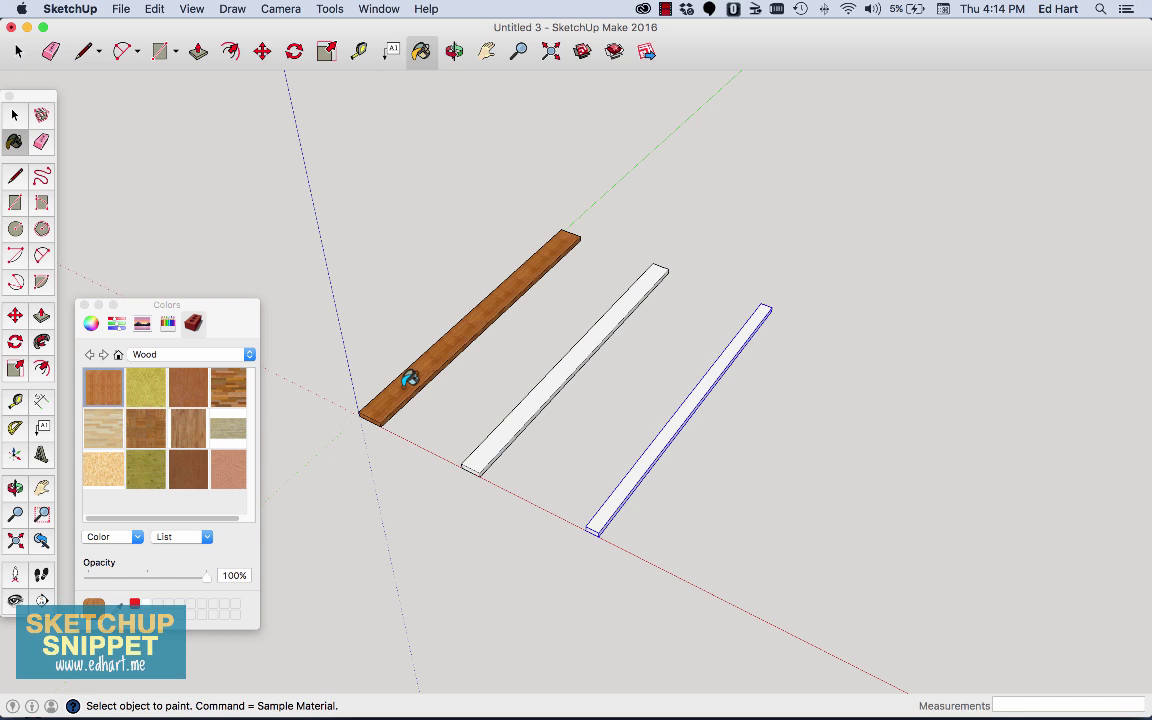
click(506, 428)
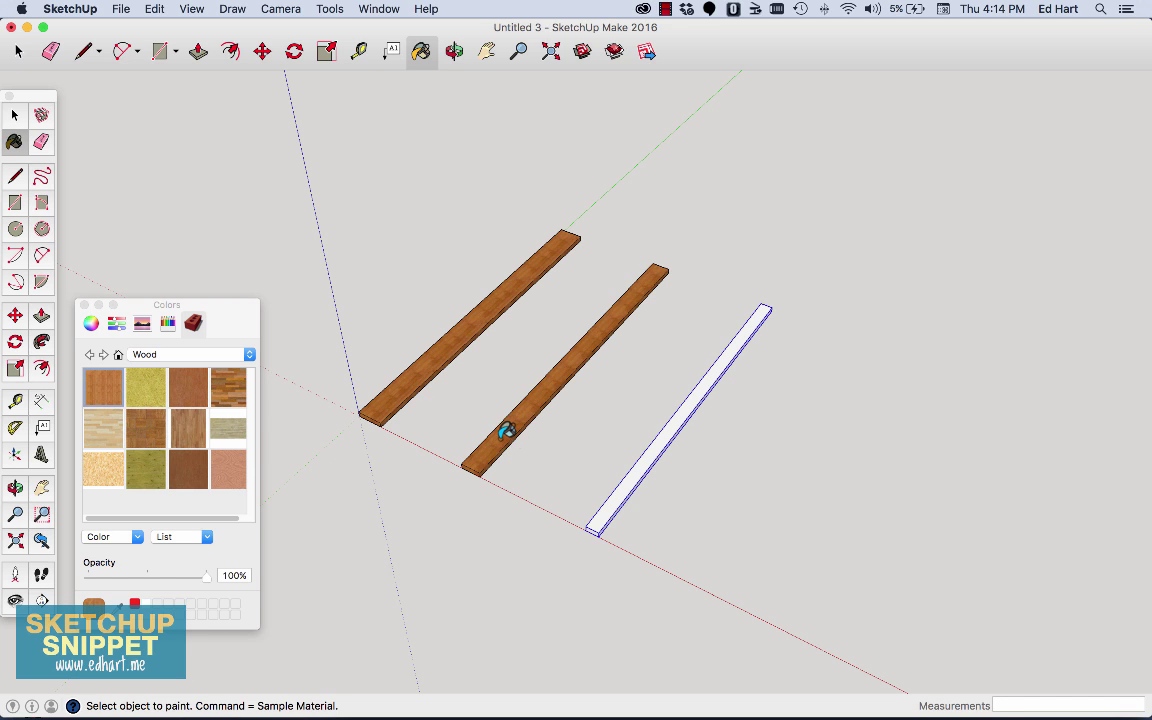
click(639, 469)
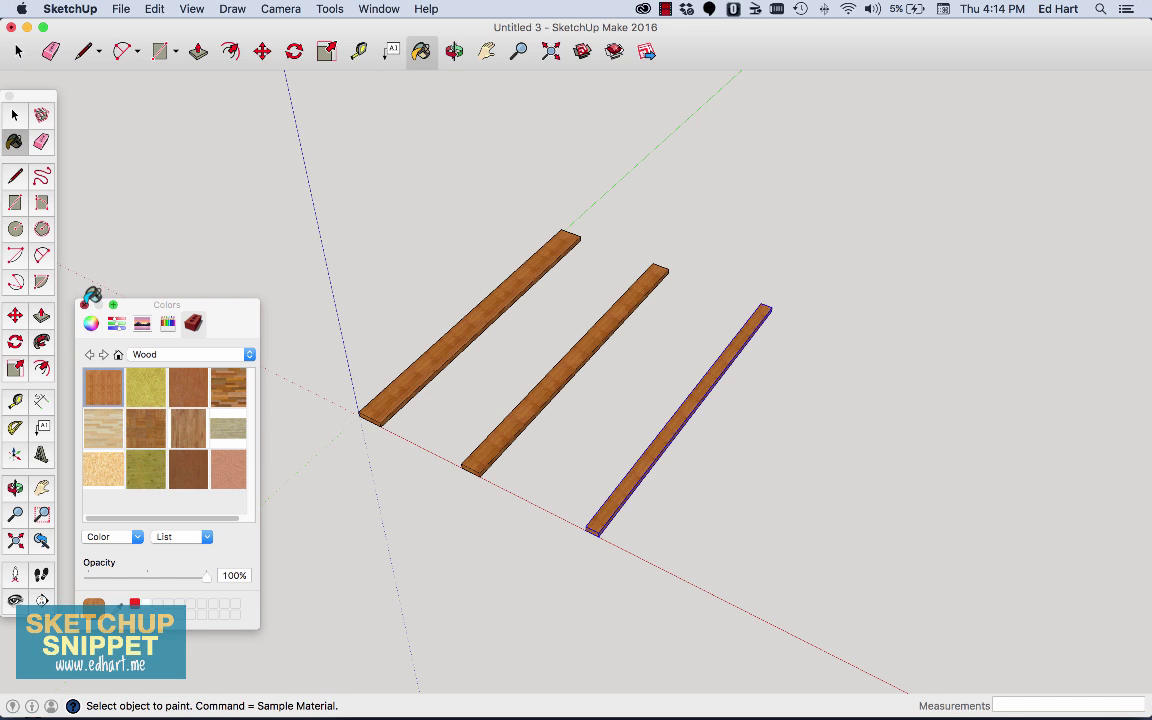
click(84, 304)
Step: Draw a 96 by 1 1/2 rectangle at the right board's corner and raise it 1 1/2 inches
click(16, 203)
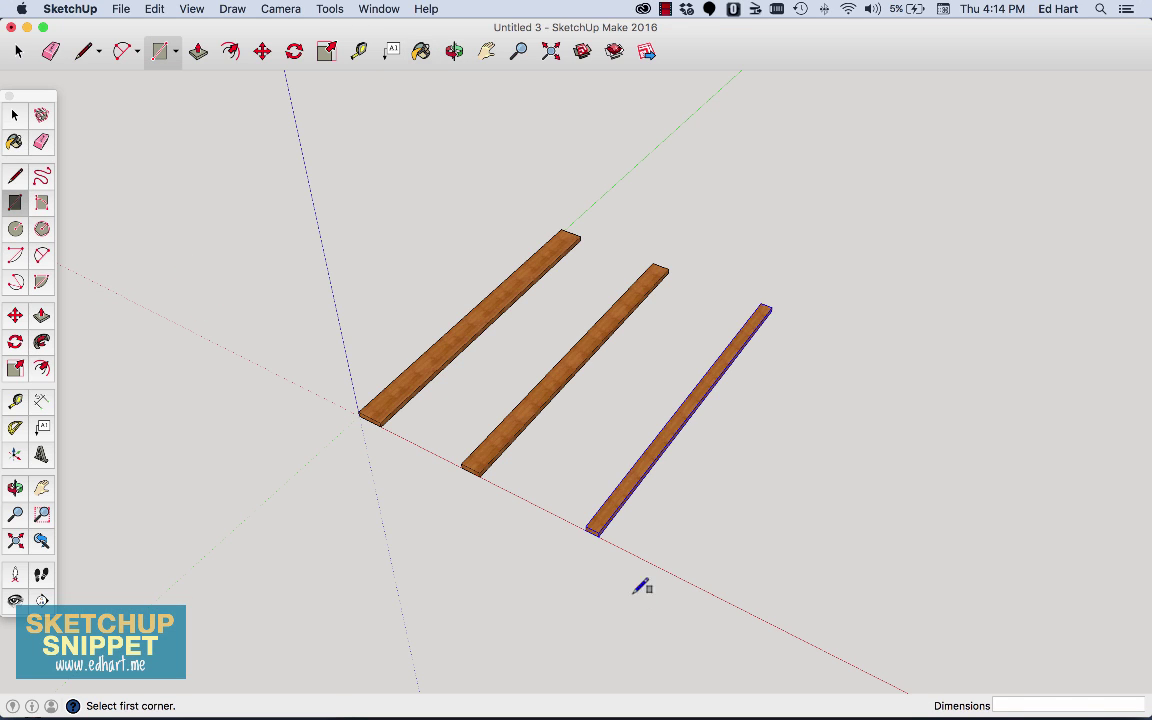
click(601, 533)
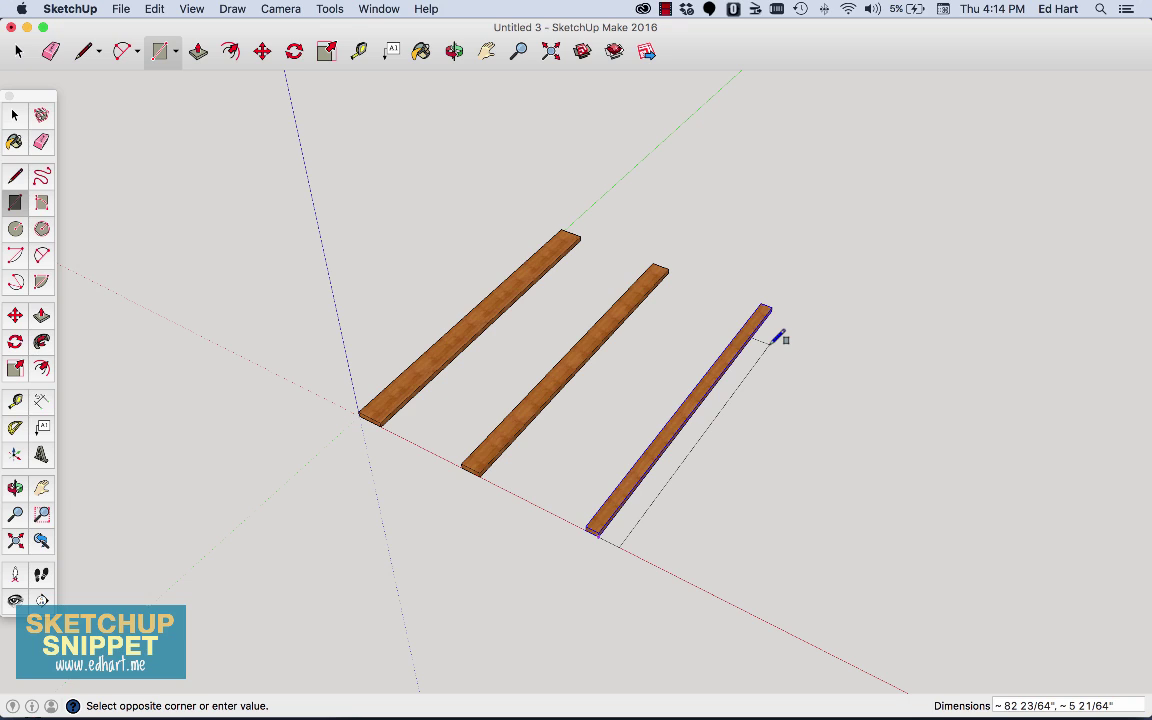
text(96, 1 1/2)
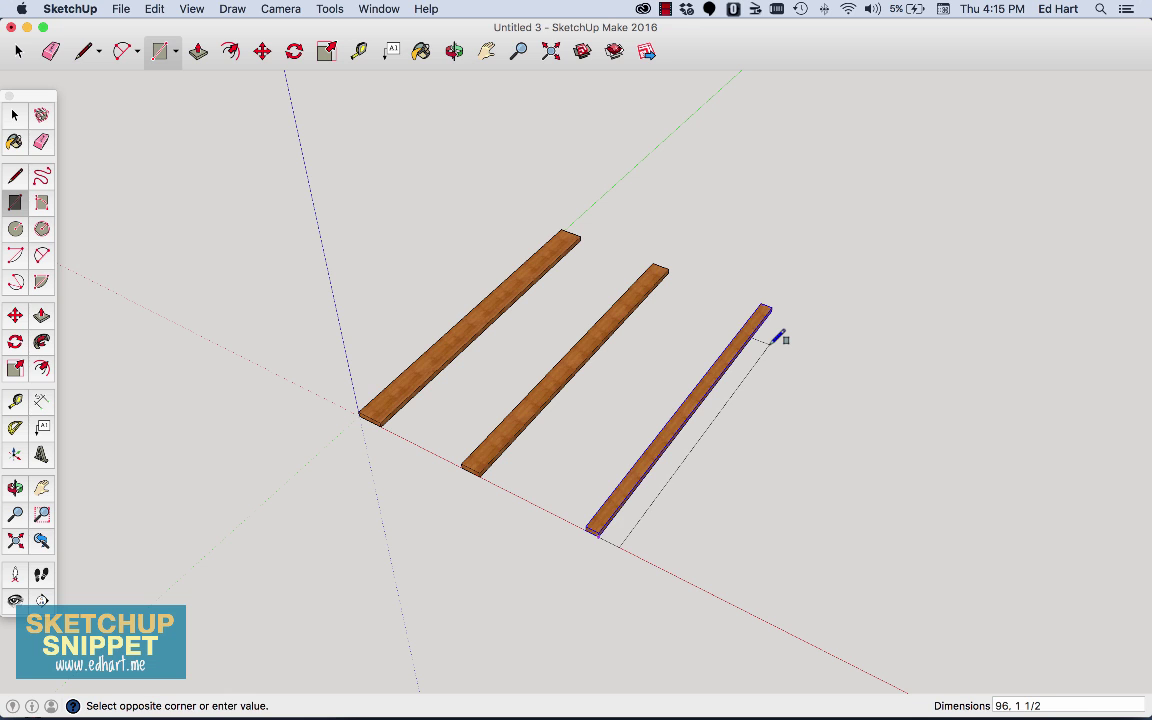
key(Return)
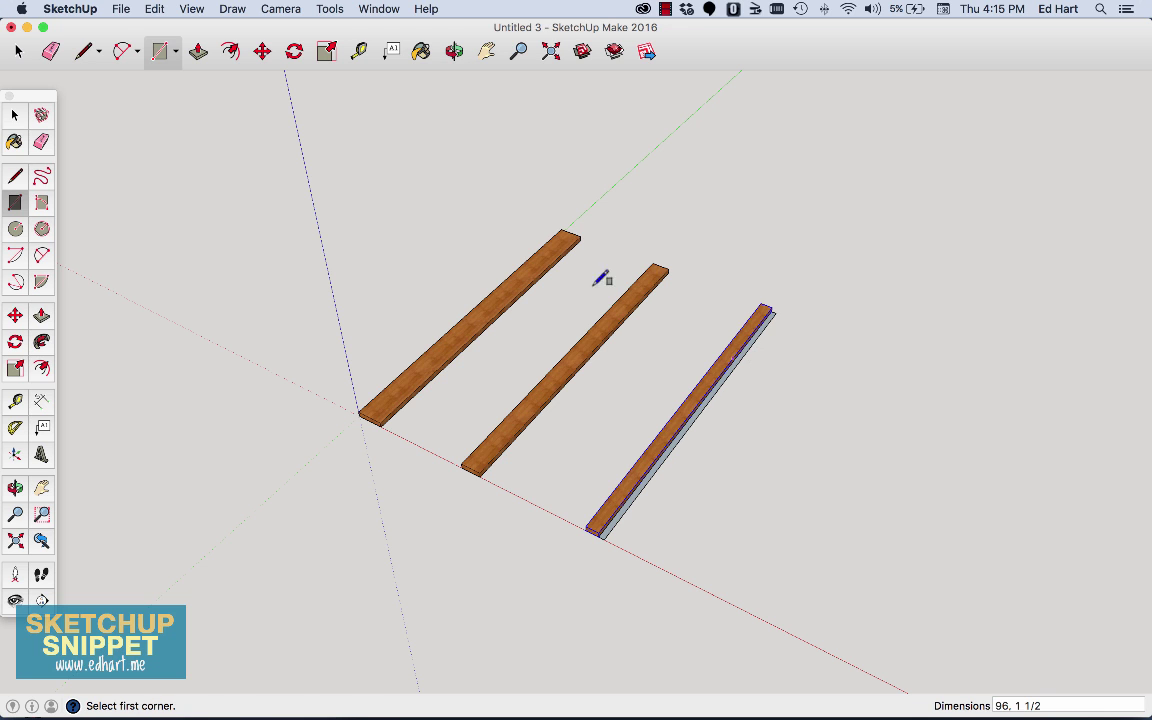
key(p)
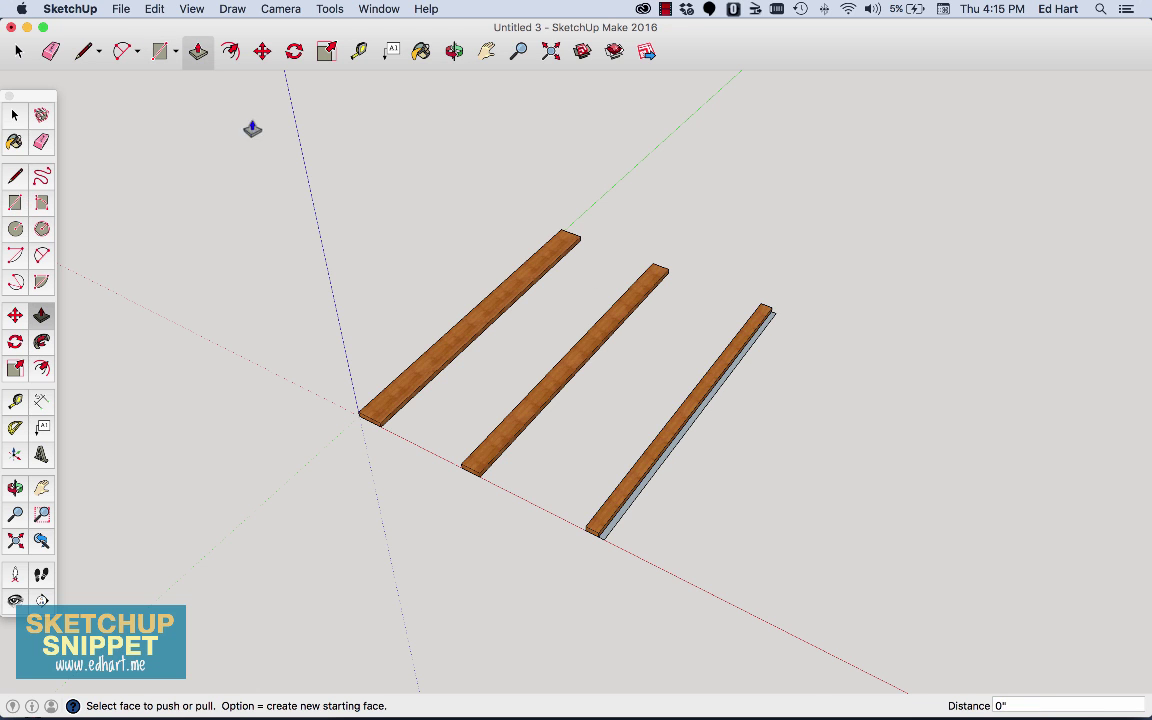
scroll(633, 505, up, 3)
click(631, 504)
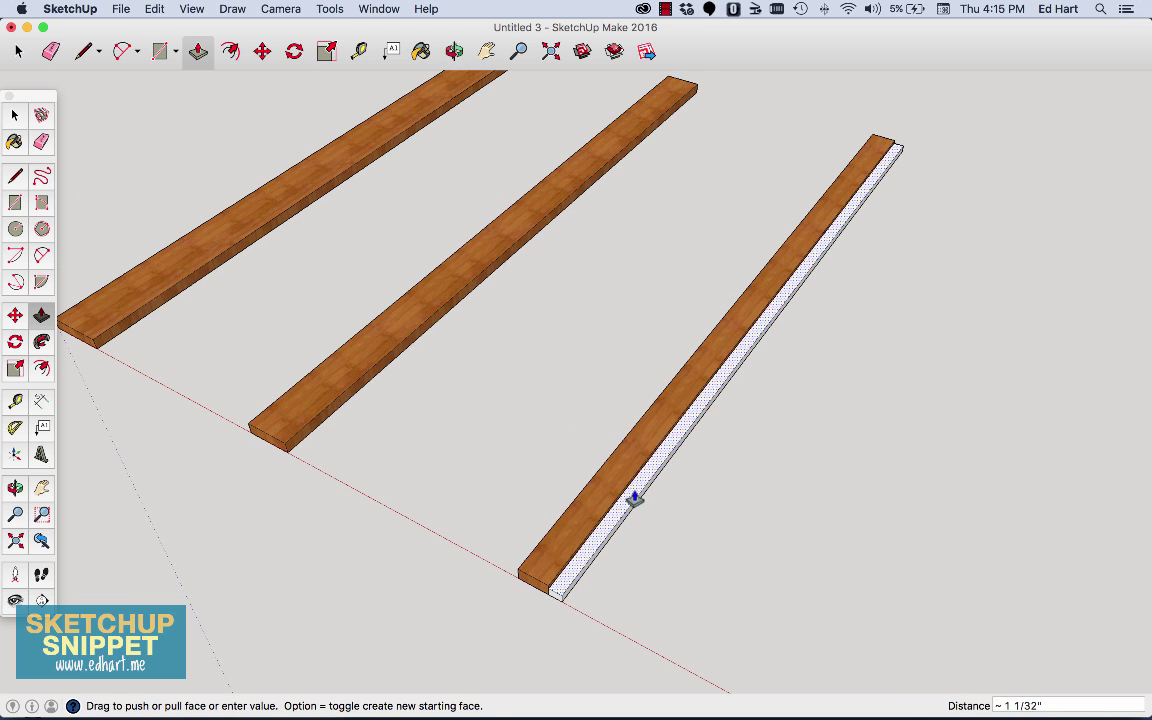
text(1 1/2)
key(Return)
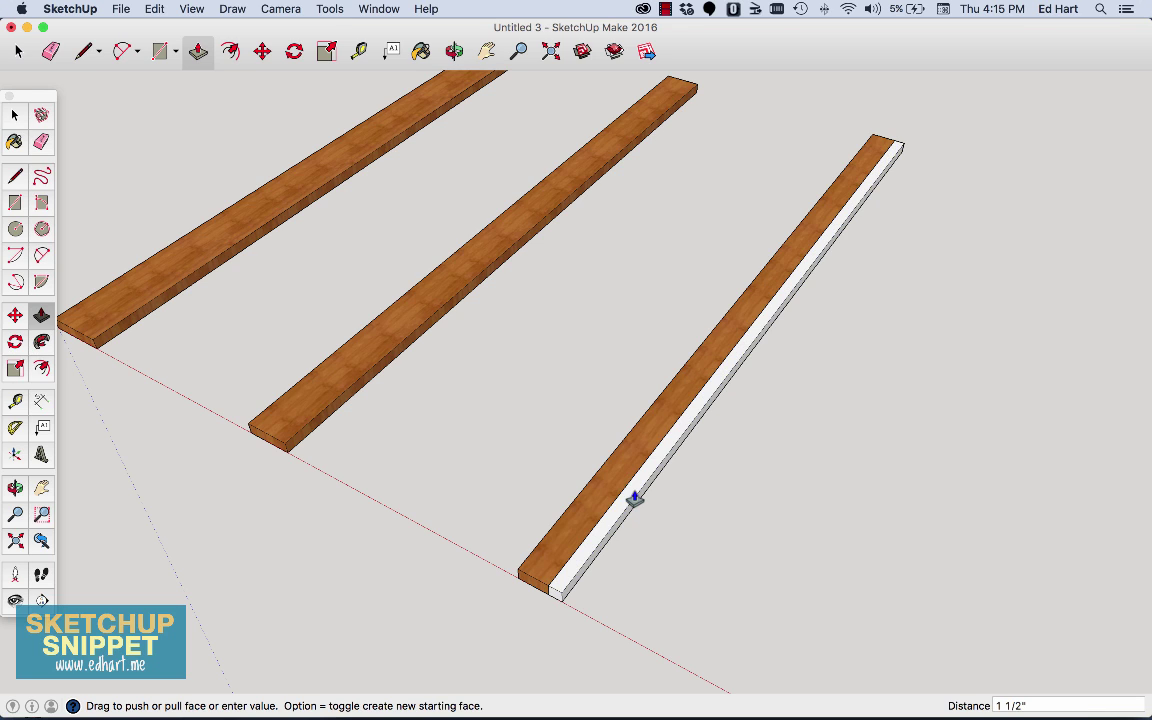
Step: Group the new strip and paint it with wood
key(space)
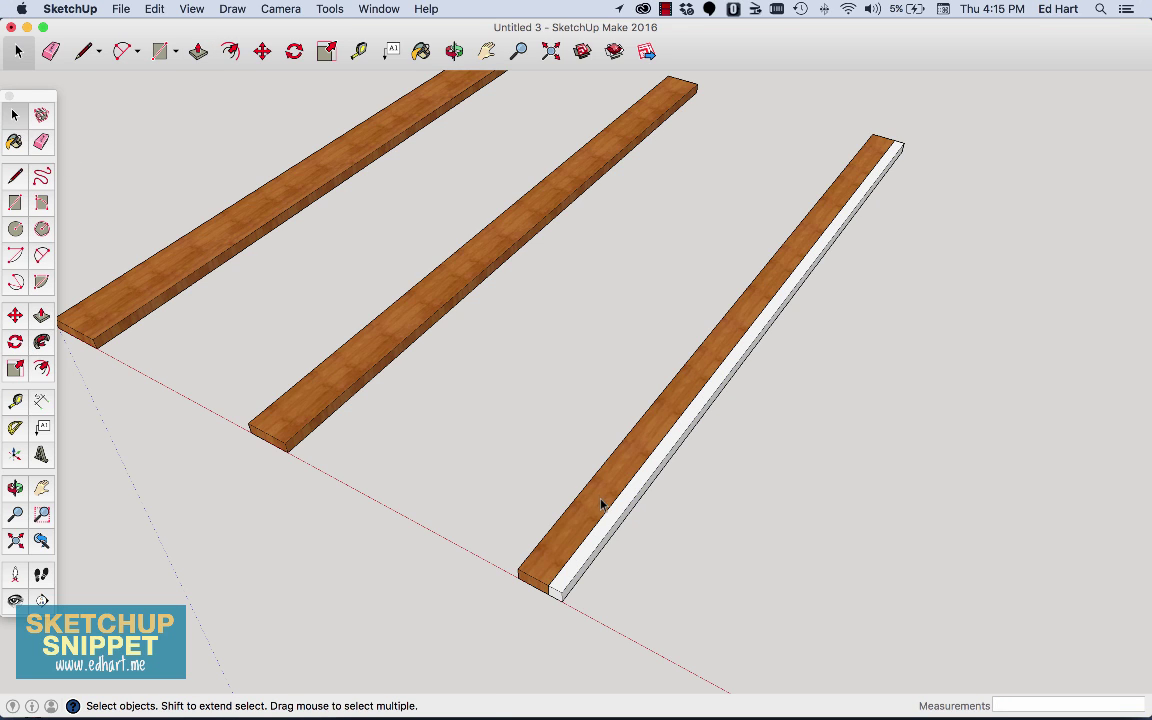
triple_click(629, 519)
right_click(625, 519)
click(657, 600)
click(14, 143)
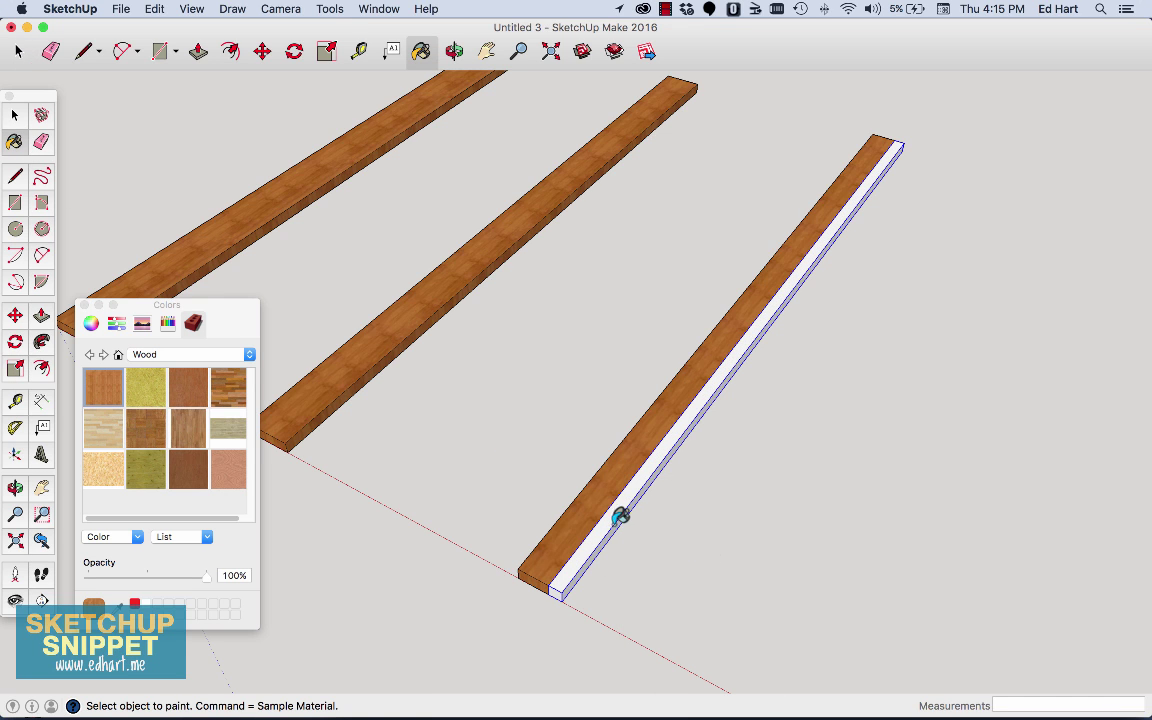
click(650, 464)
Step: Move the strip 18 29/64" right of the third board and close the materials panel
click(15, 315)
click(550, 585)
click(725, 683)
click(86, 305)
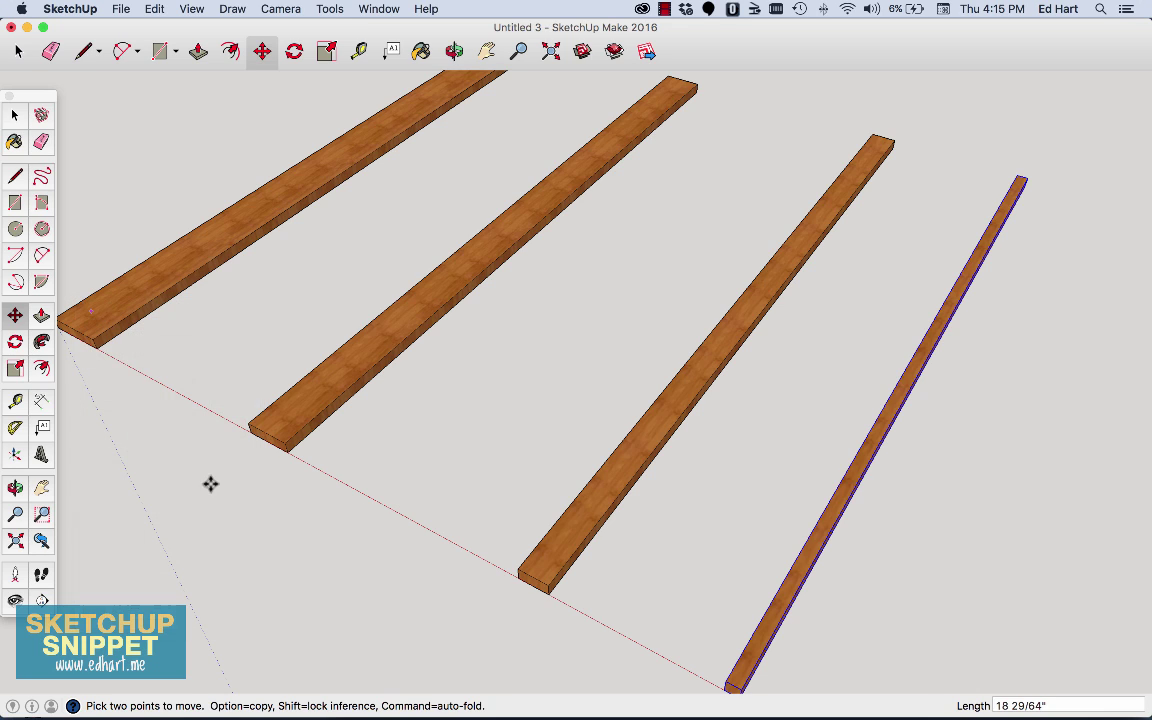
Step: Copy the 5 1/2-inch board into a side-by-side row of five planks
click(15, 115)
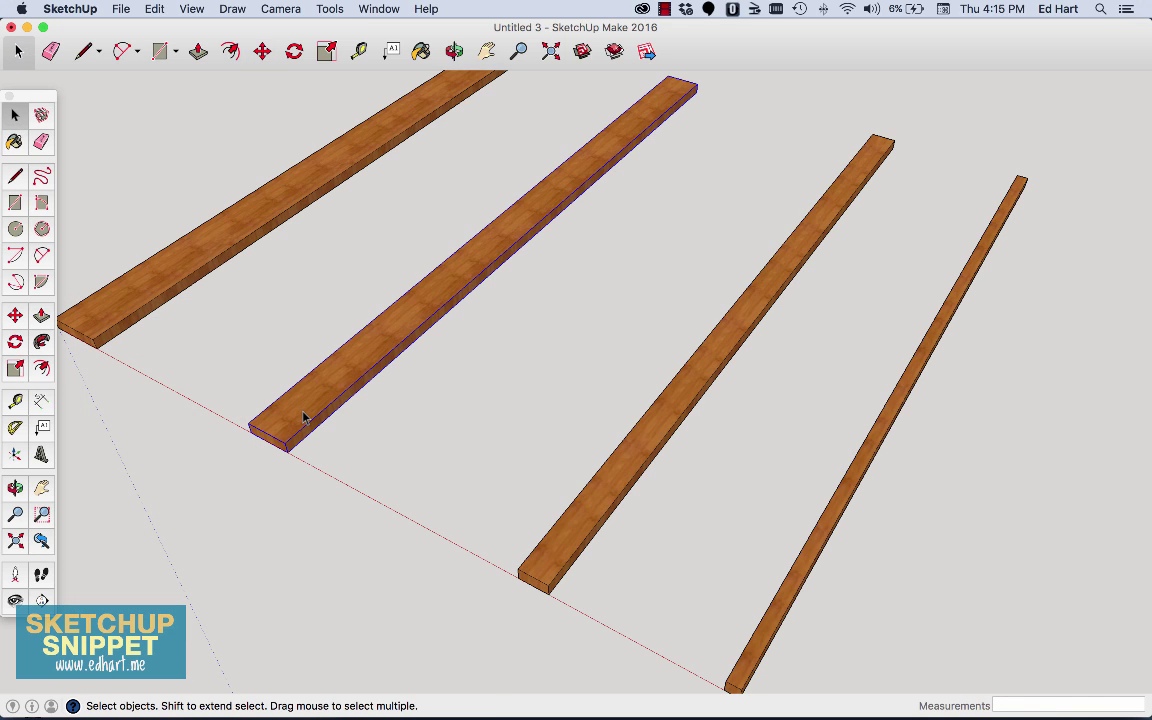
key(super+c)
key(super+v)
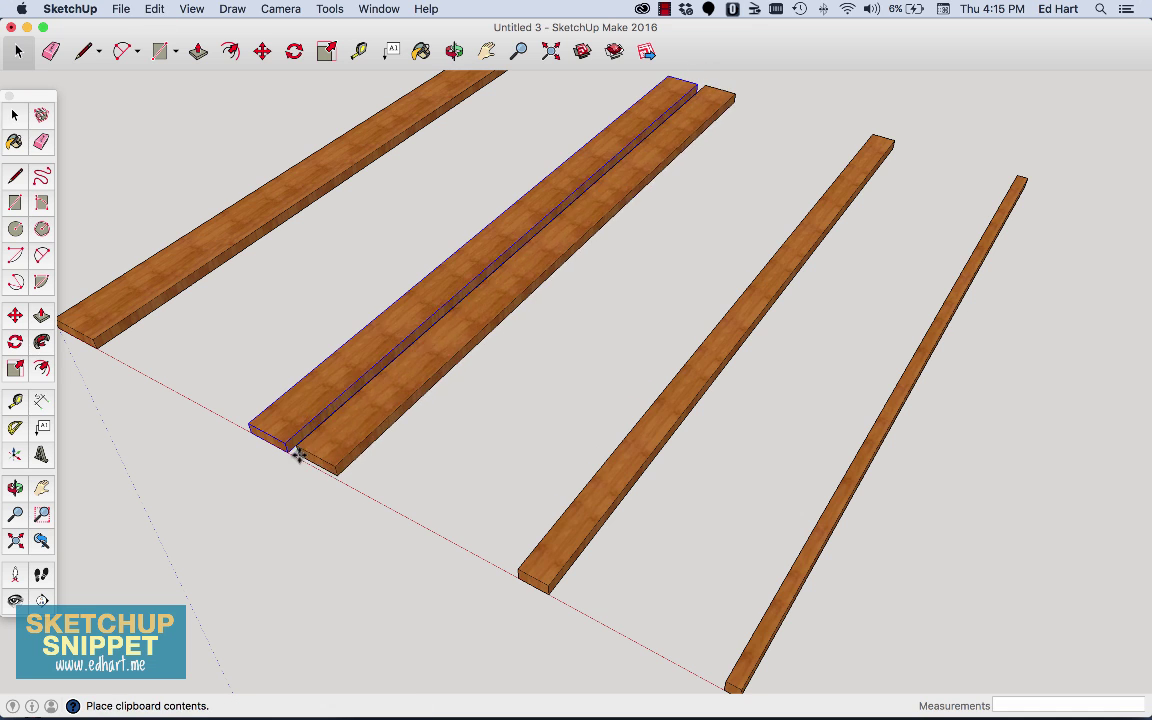
click(288, 452)
key(super+v)
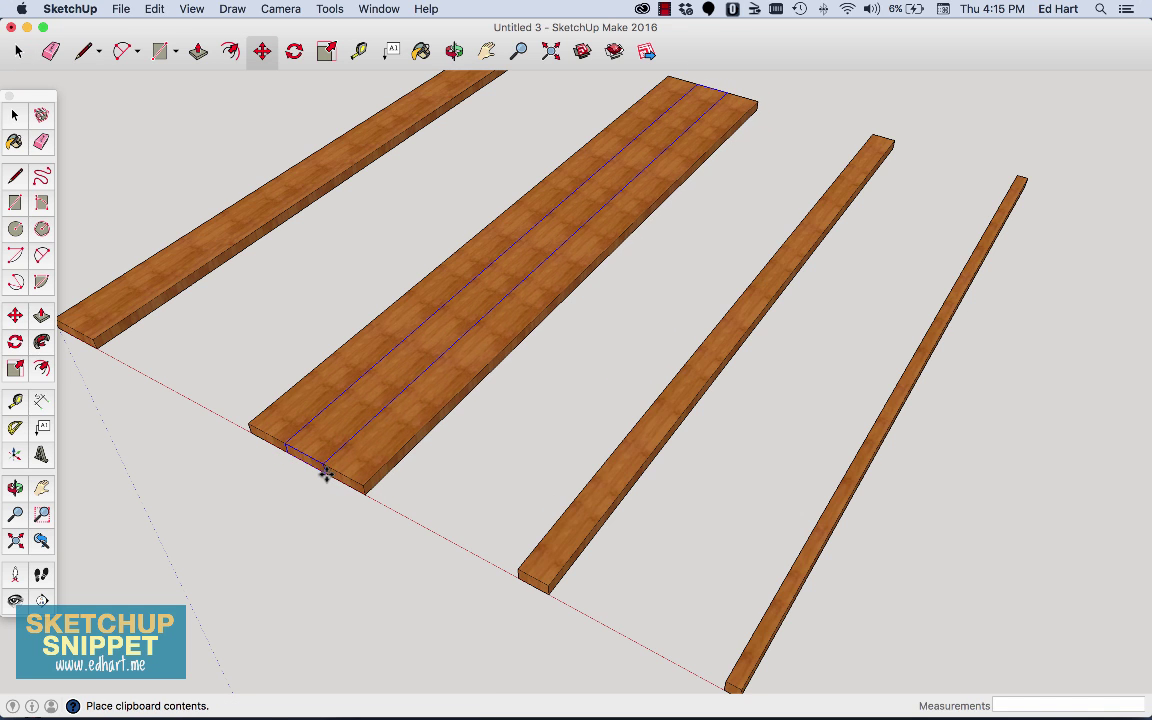
click(372, 489)
key(super+v)
click(367, 491)
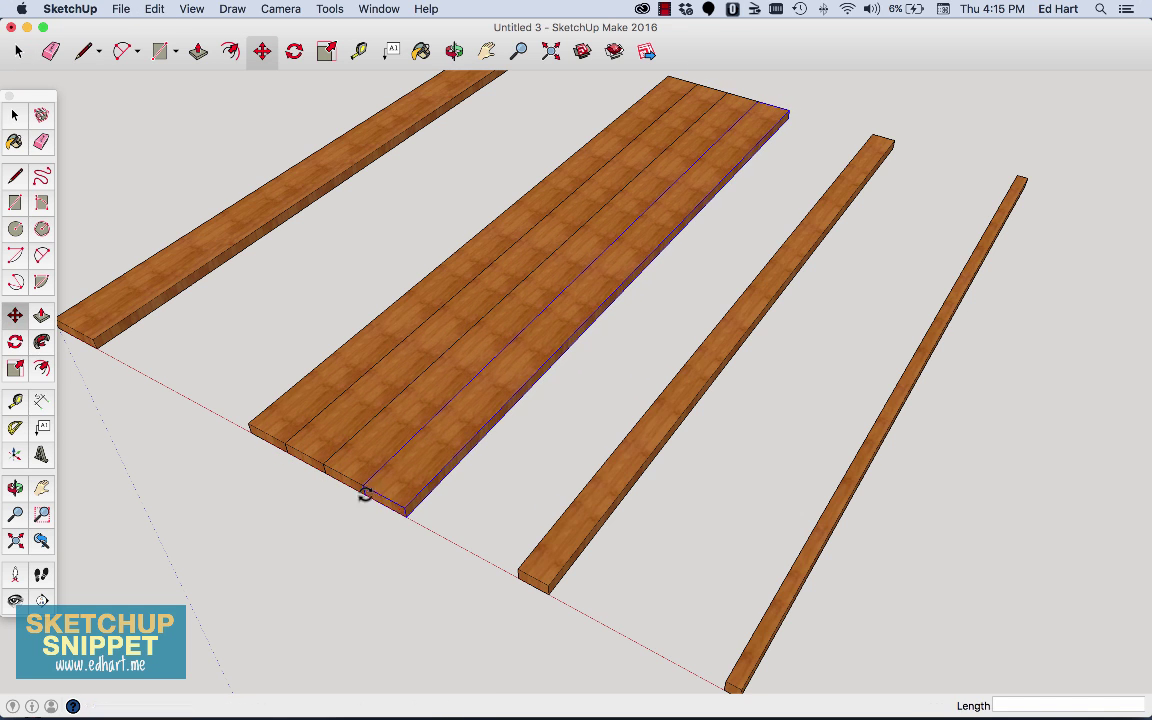
key(super+v)
click(403, 515)
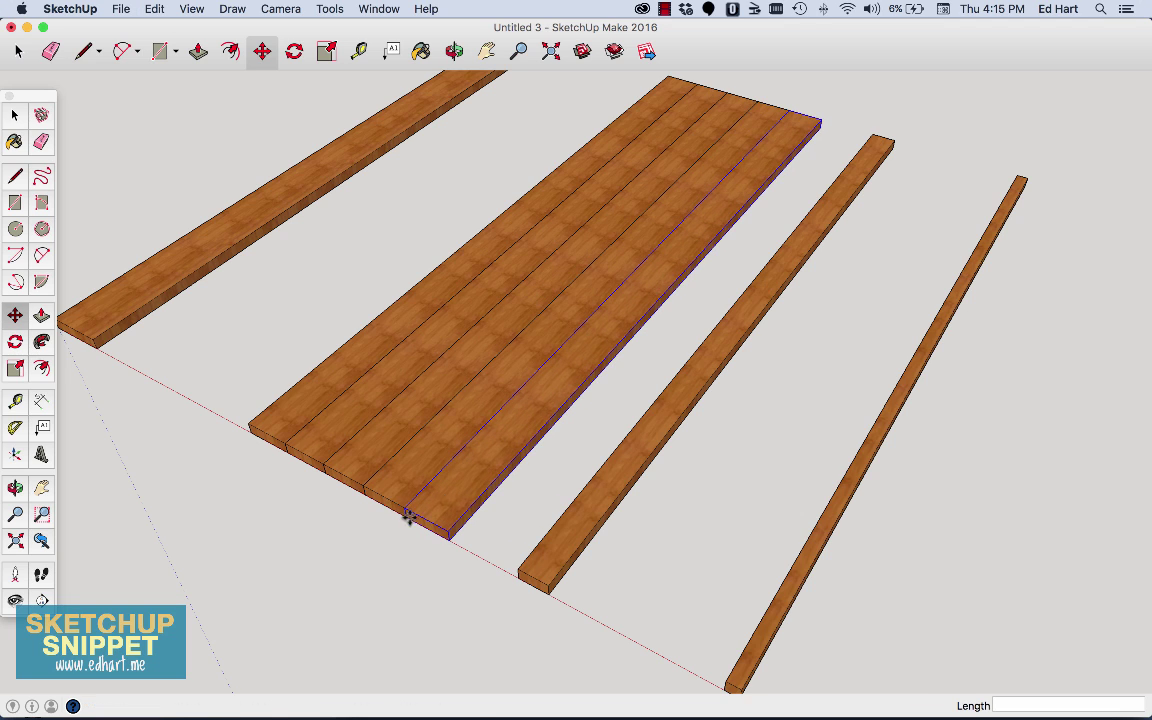
Step: Copy the 3 1/2-inch board into a side-by-side row of five planks
click(15, 115)
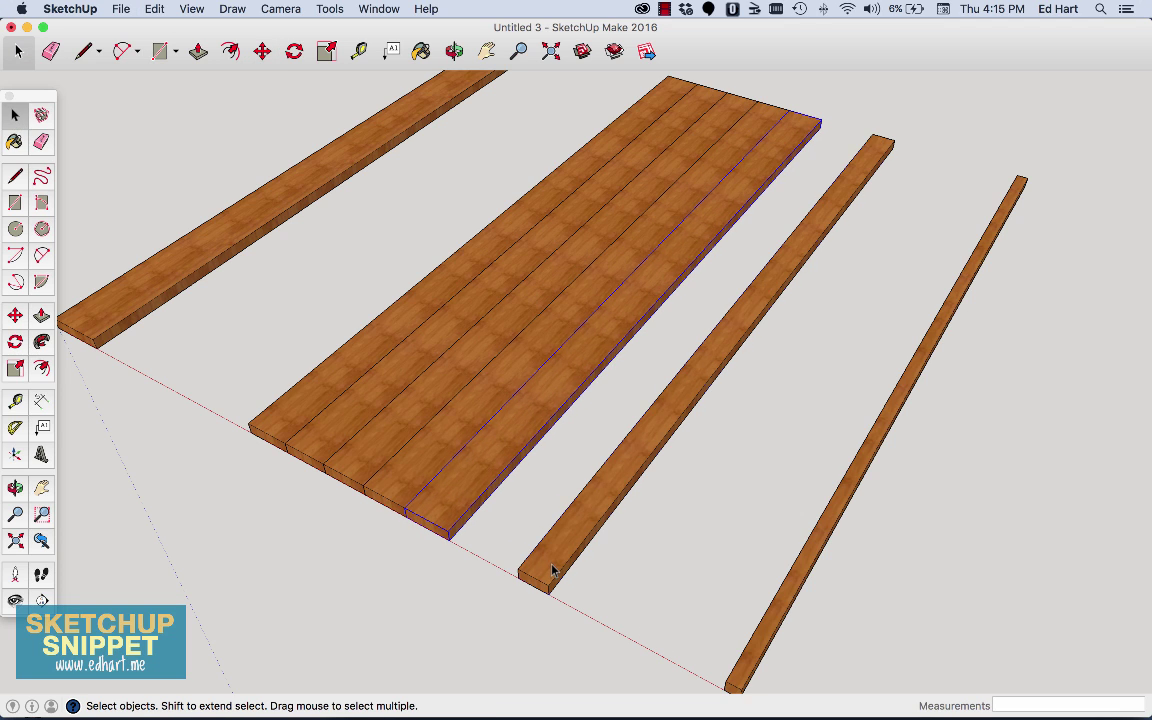
key(super+c)
key(super+v)
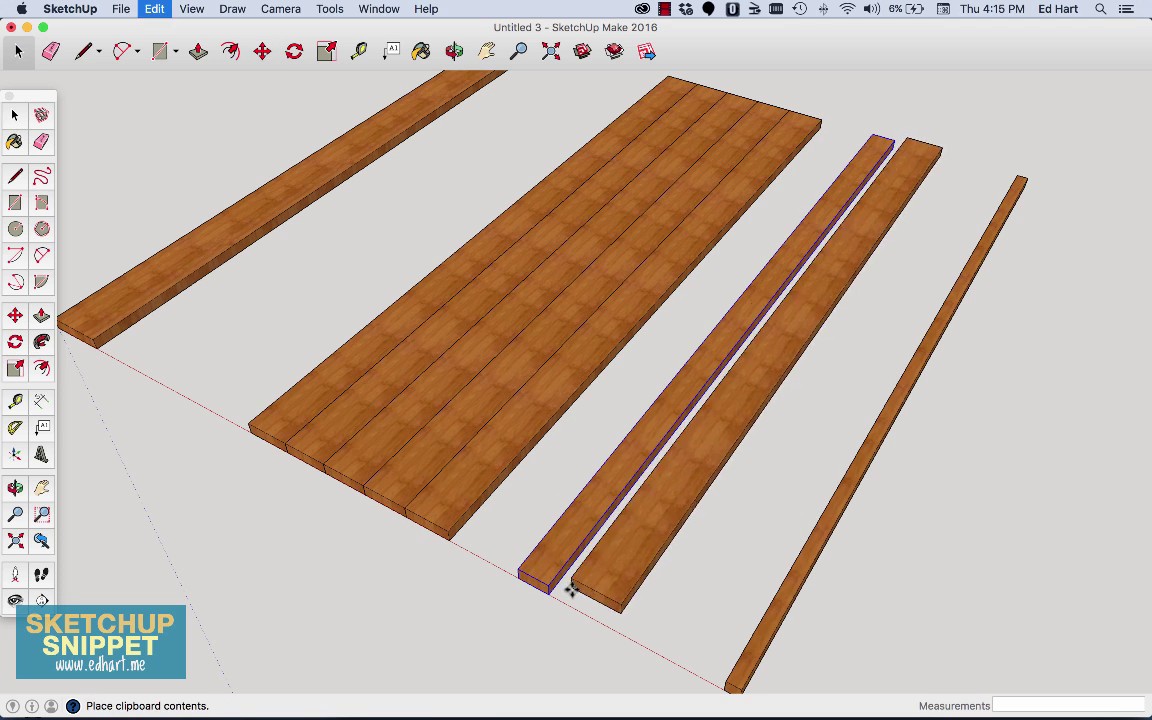
key(Escape)
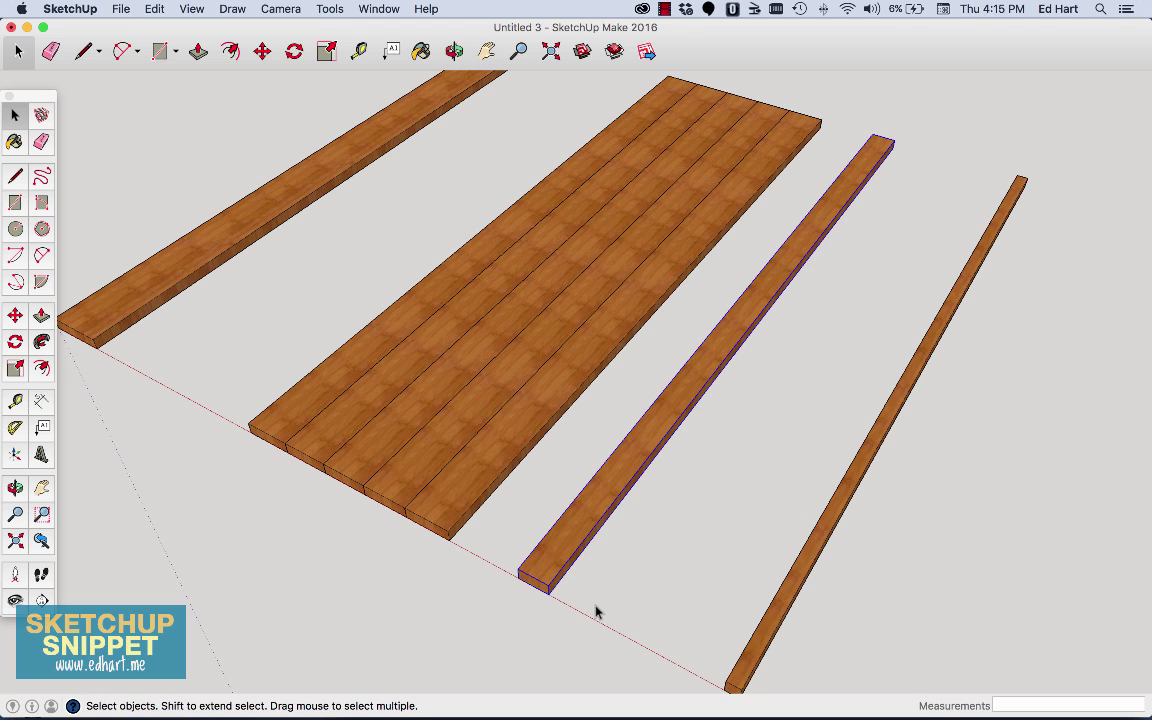
key(super+v)
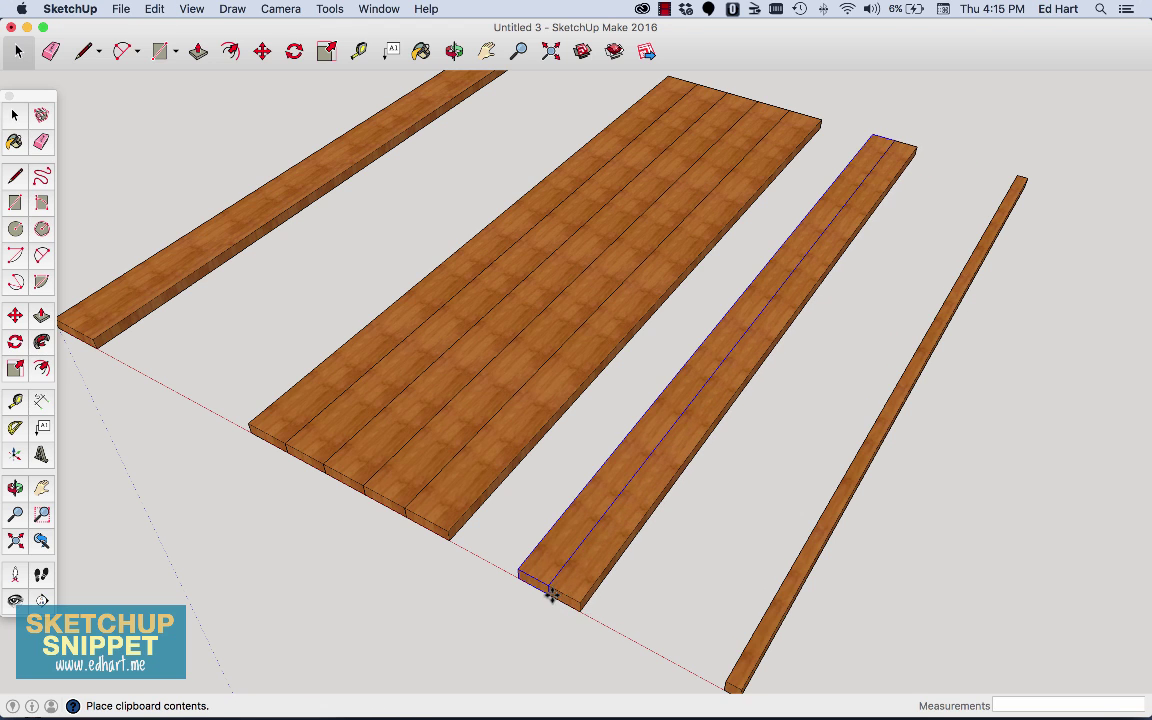
click(602, 607)
key(super+v)
click(585, 608)
key(super+v)
click(610, 627)
key(super+v)
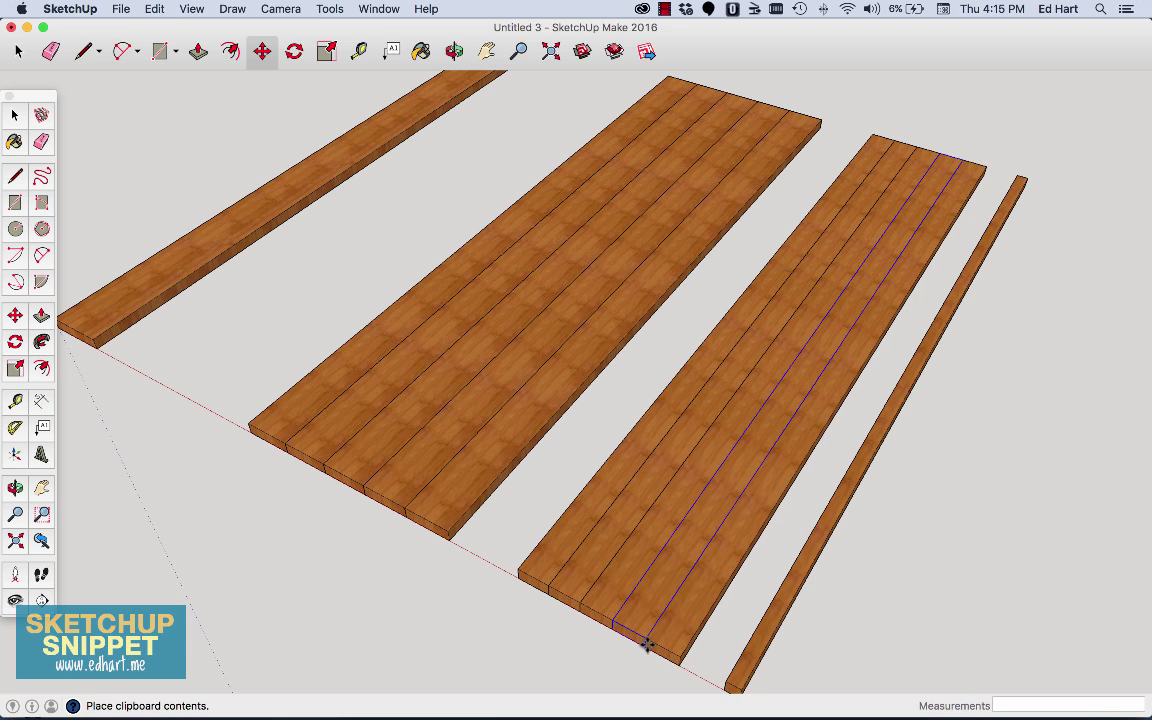
click(645, 648)
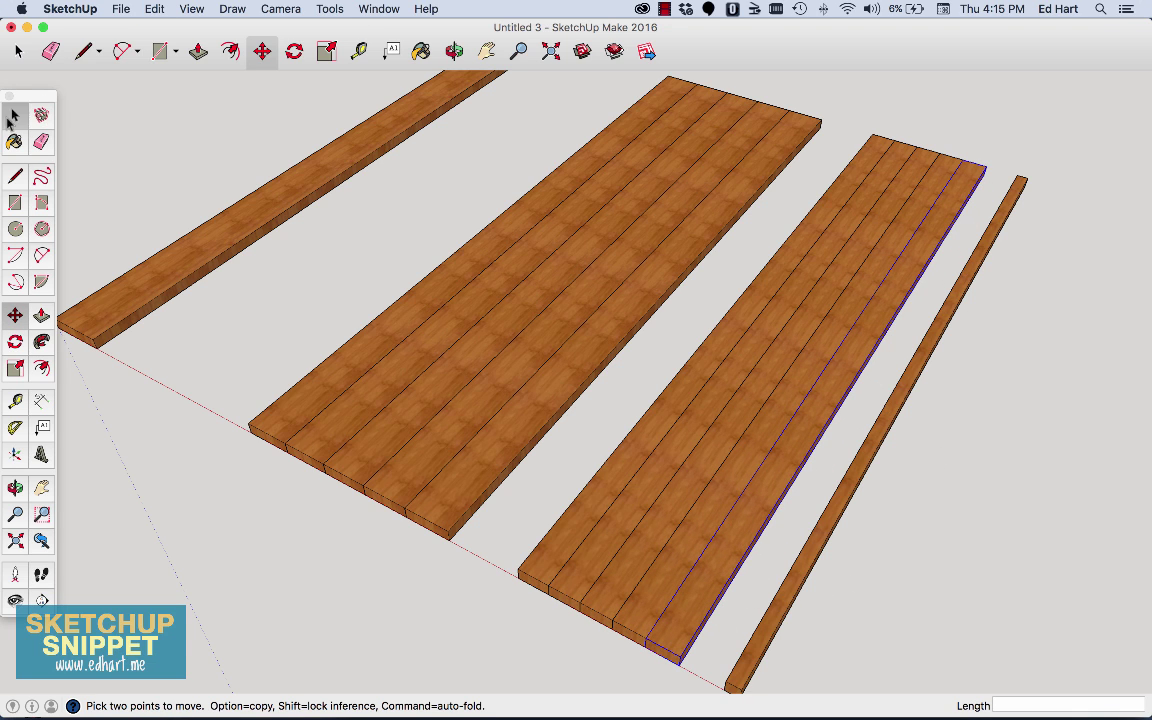
key(space)
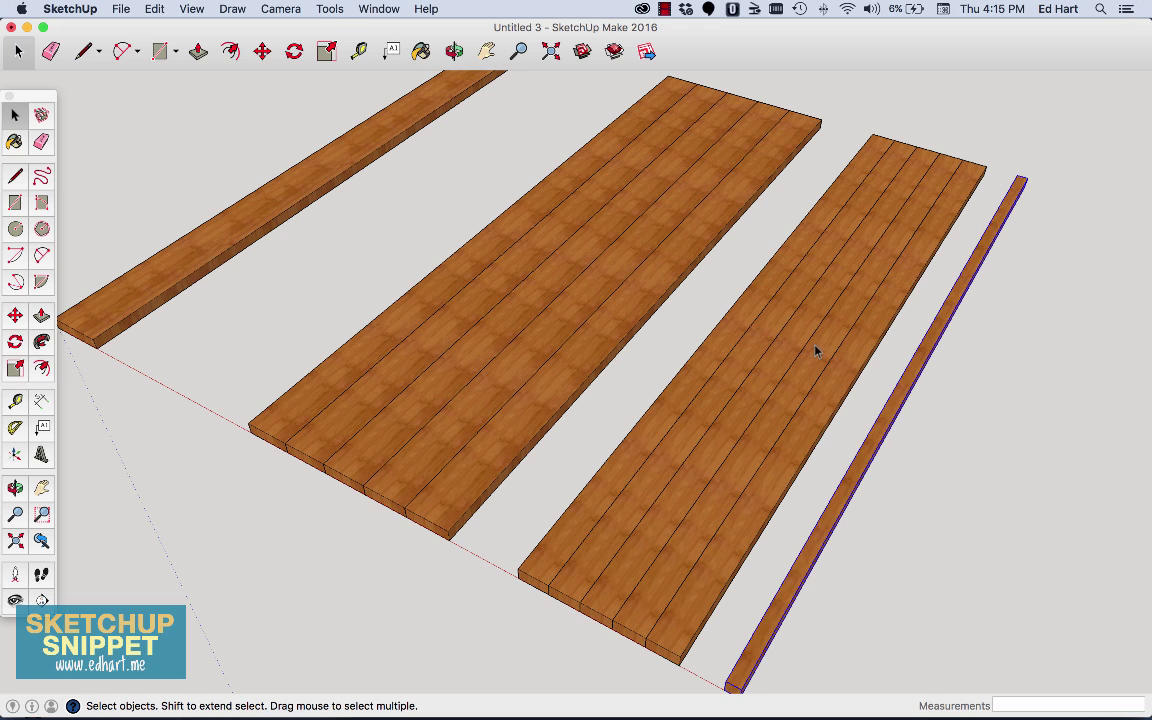
Step: Move the thin strip slightly further to the right
scroll(658, 400, down, 2)
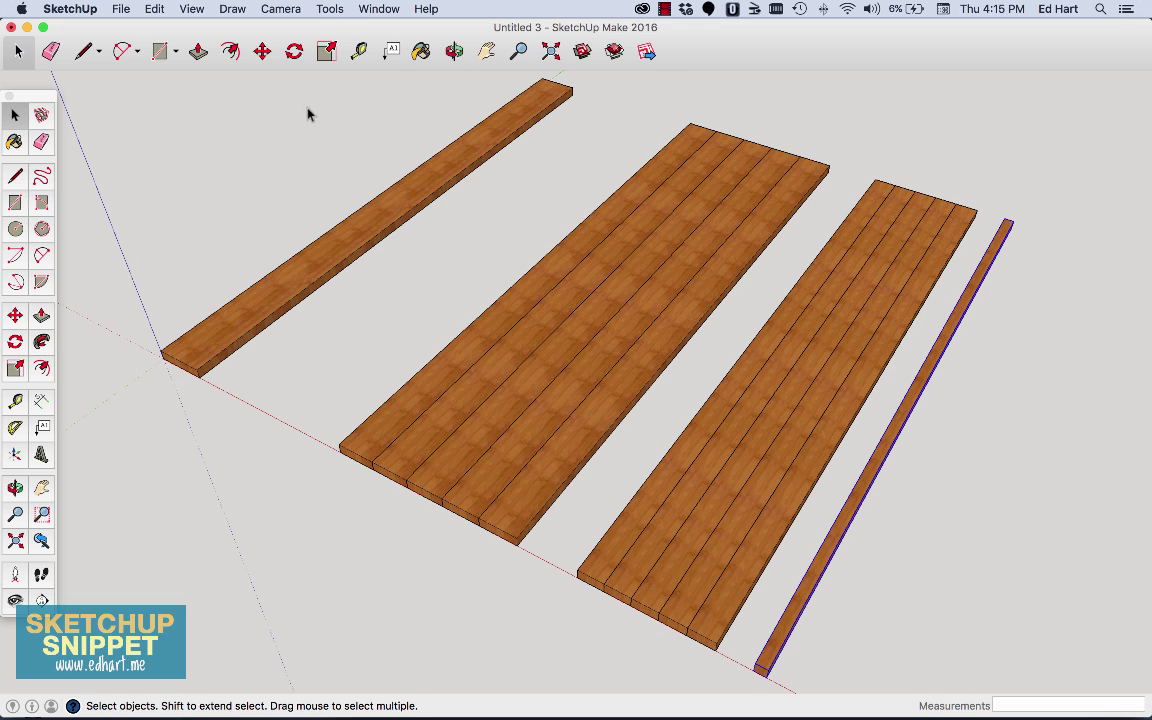
click(14, 316)
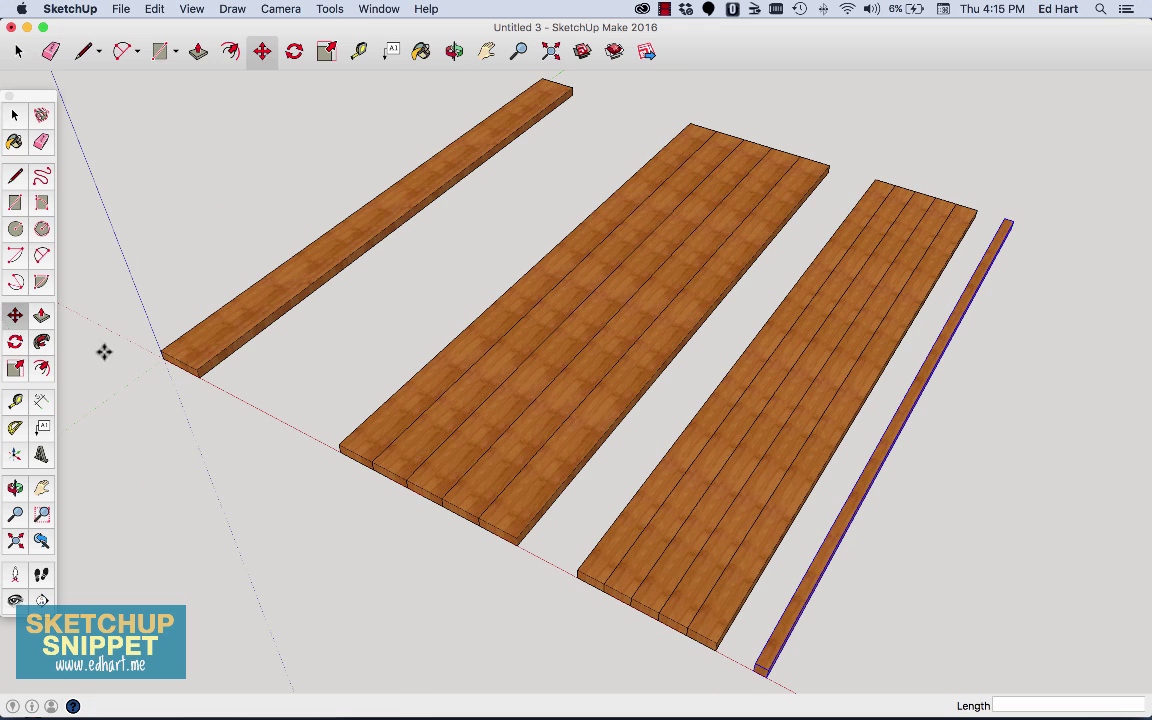
click(758, 665)
click(776, 674)
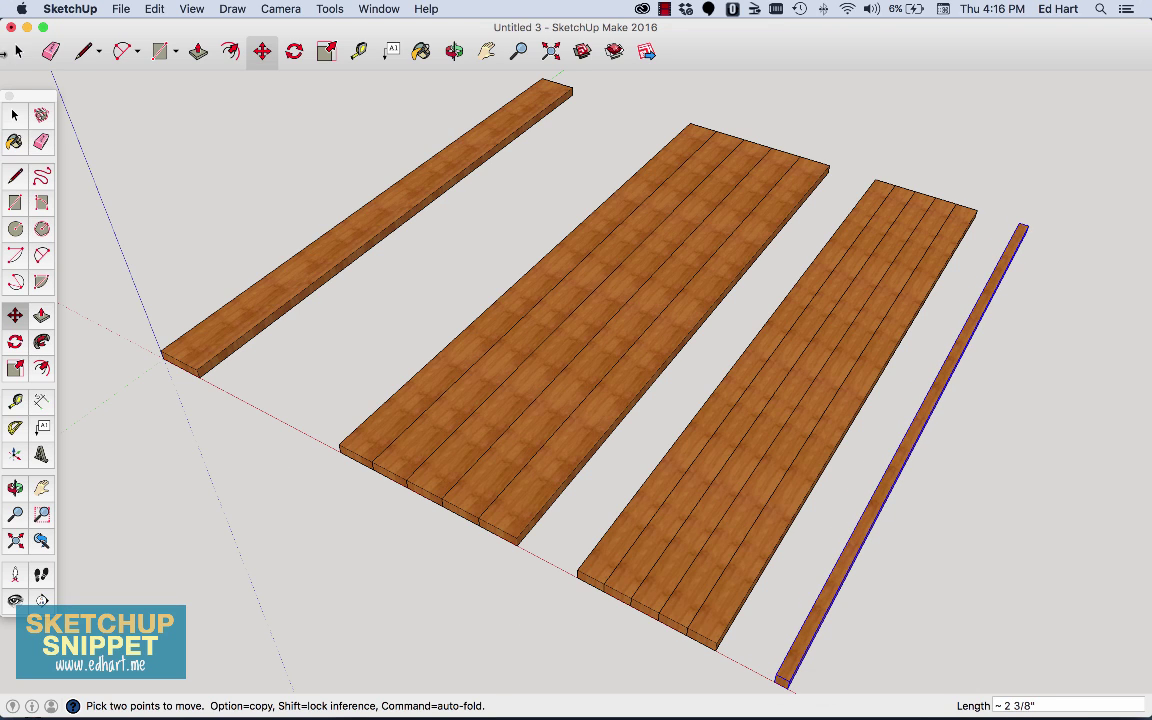
Step: Copy the thin strip into a flush row of five, then switch to the Untitled 2 table
click(14, 115)
key(super+c)
key(super+v)
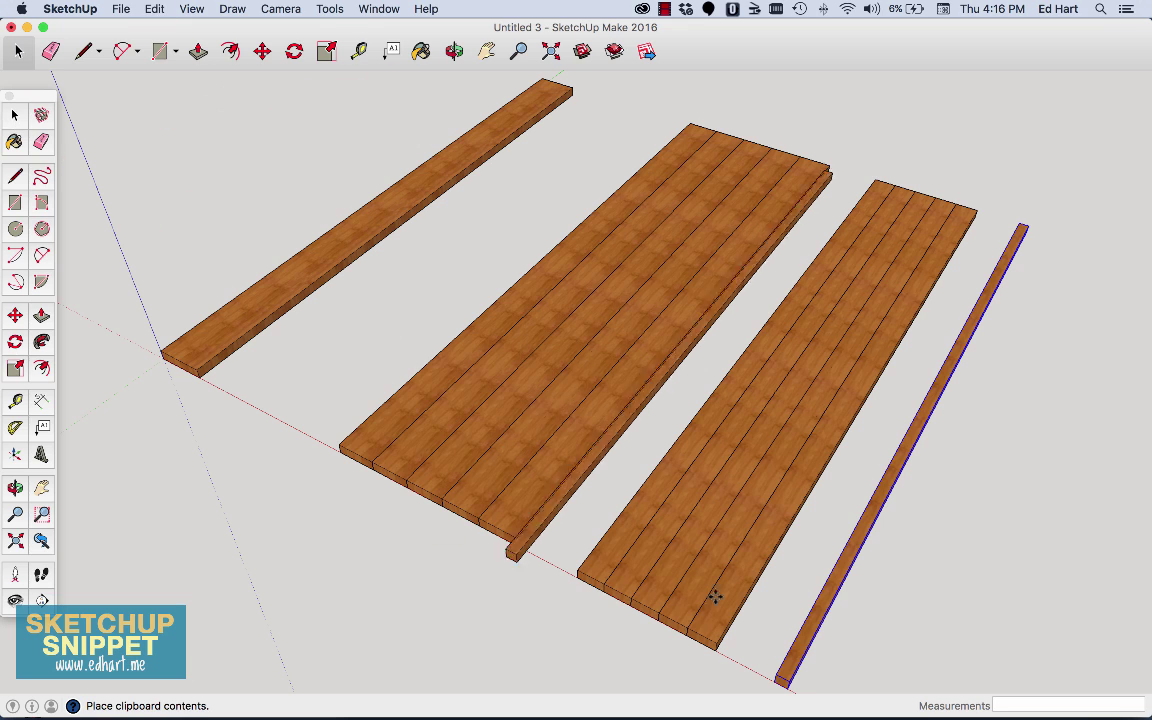
click(785, 683)
key(m)
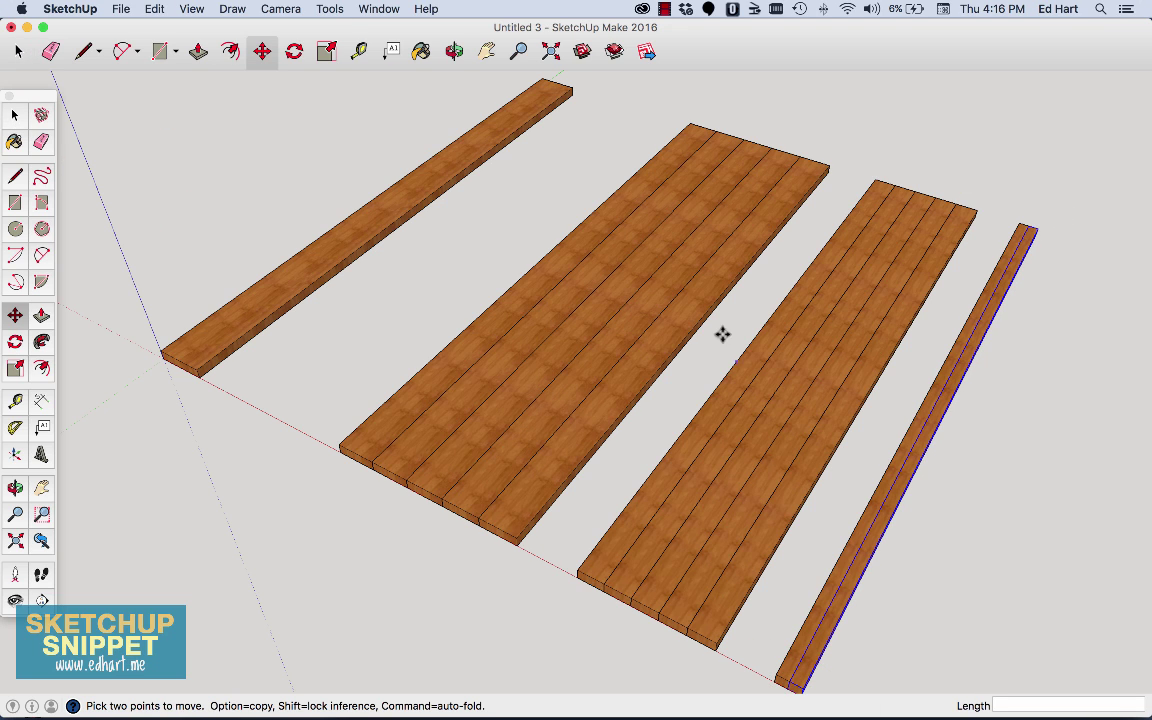
click(455, 51)
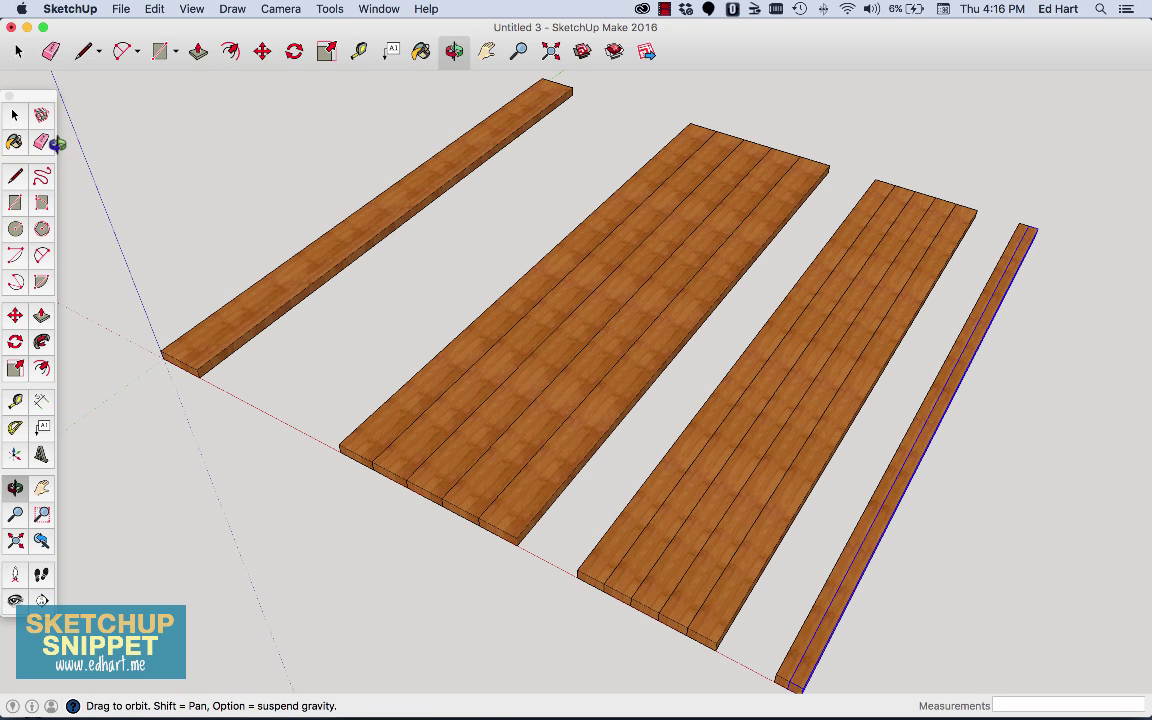
scroll(169, 162, down, 2)
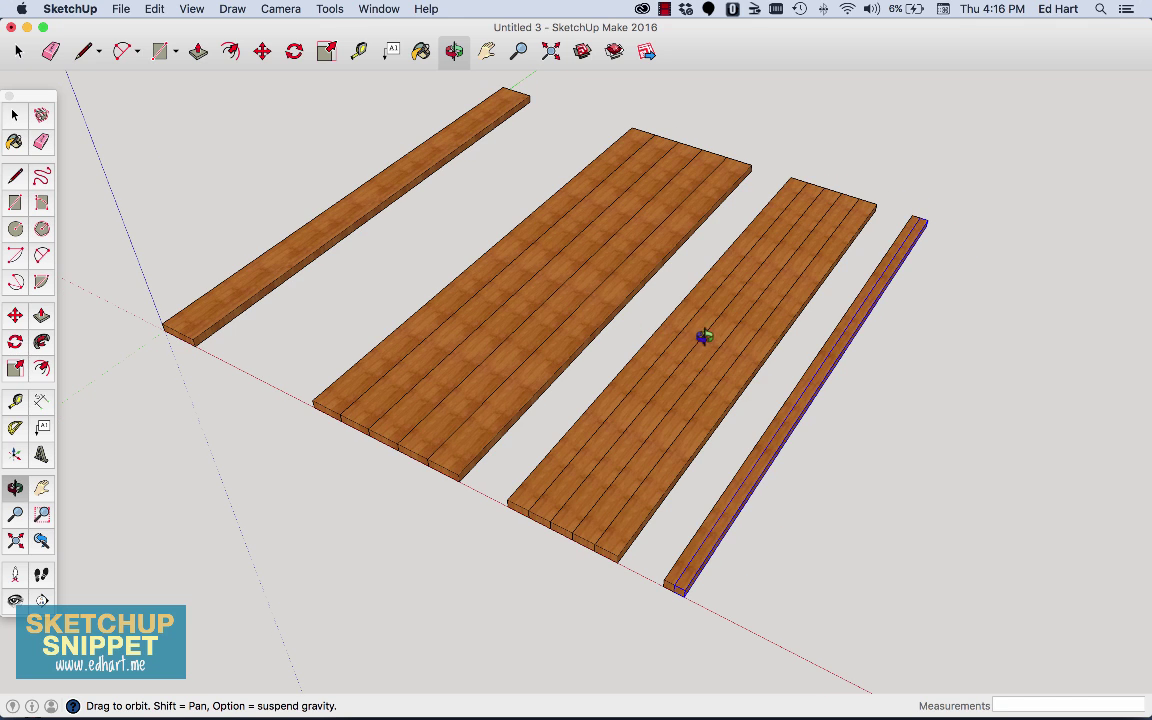
key(super+v)
click(683, 597)
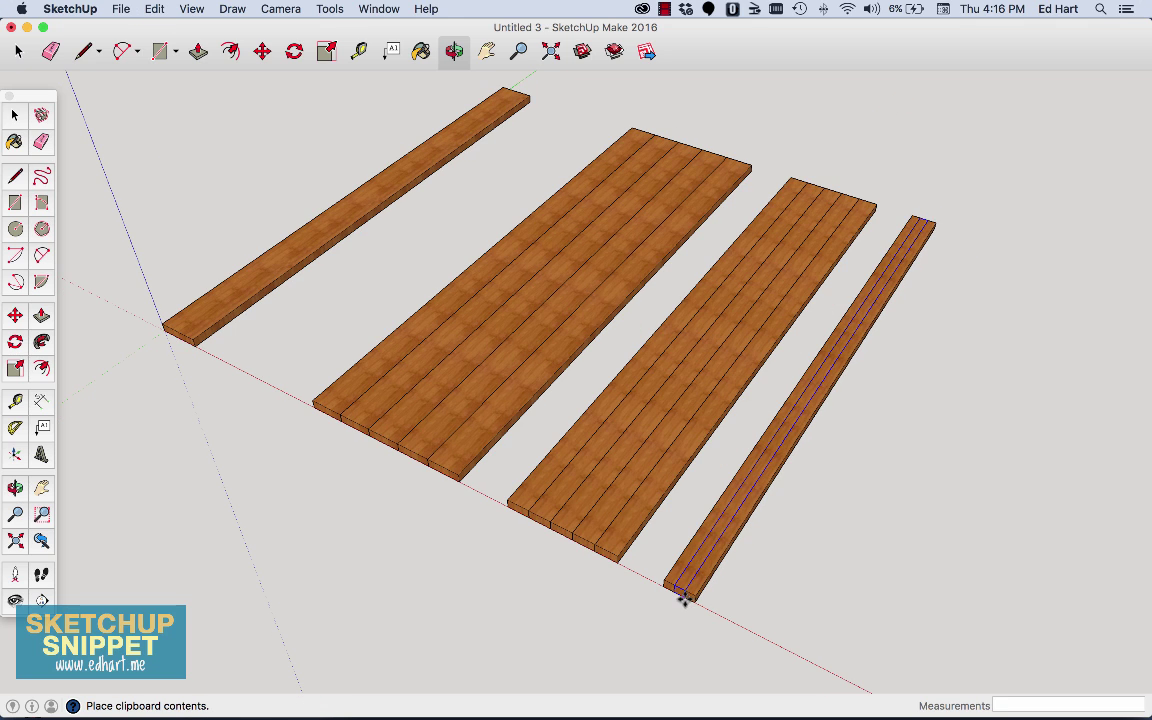
key(m)
key(super+v)
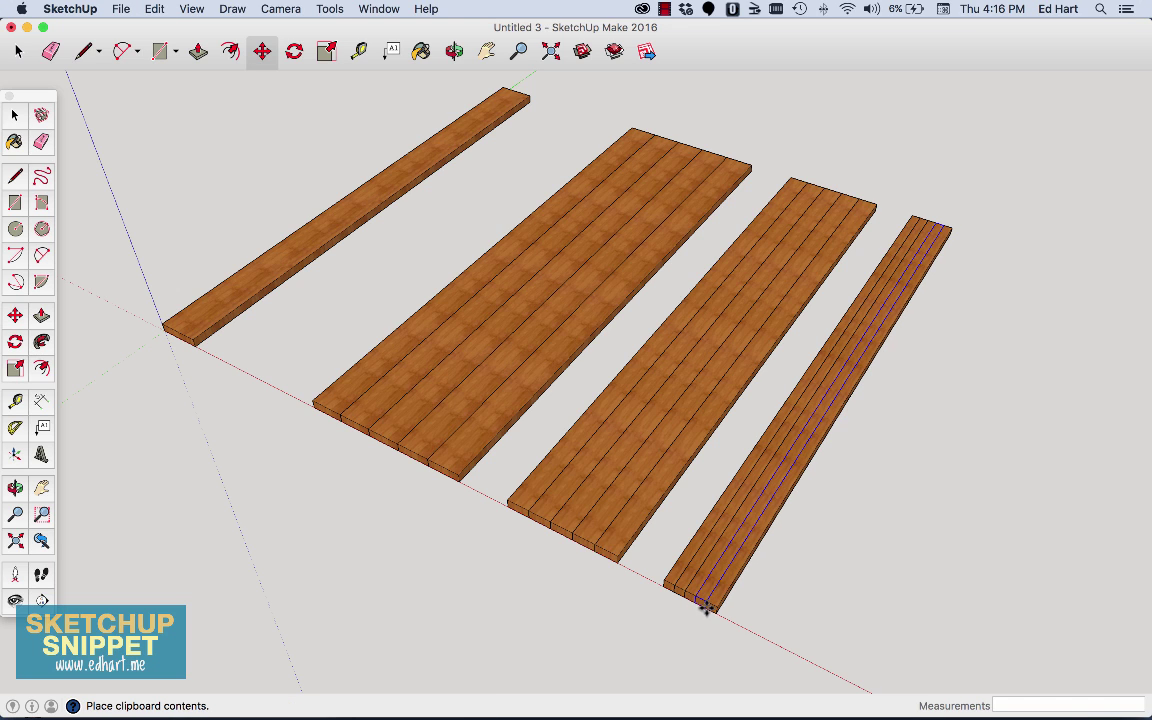
click(705, 606)
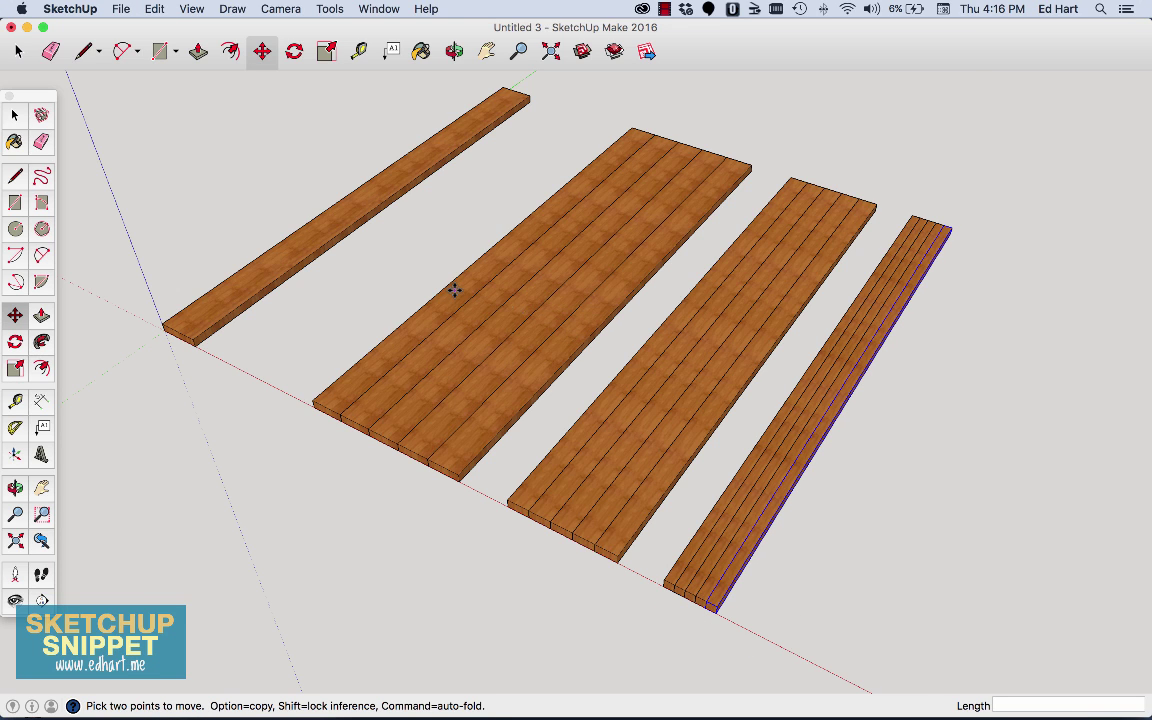
key(super+grave)
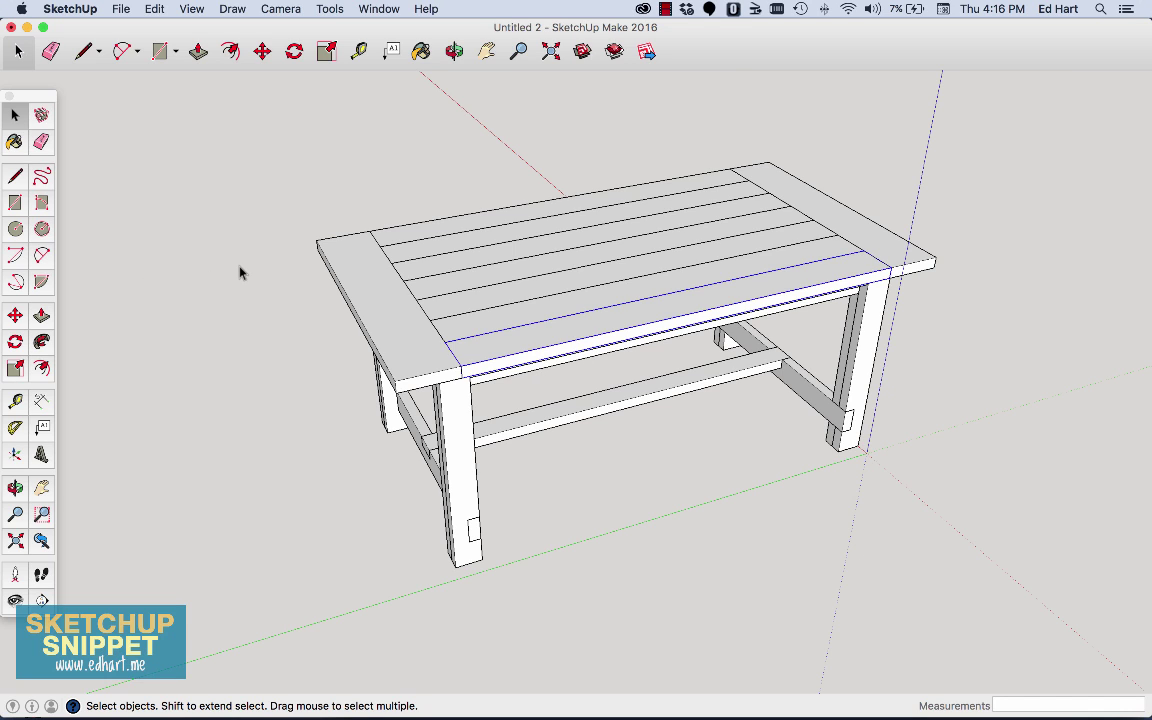
Step: Cut the table's end board, paste it into Untitled 3, and rotate it 90° onto the left board
click(421, 363)
key(Delete)
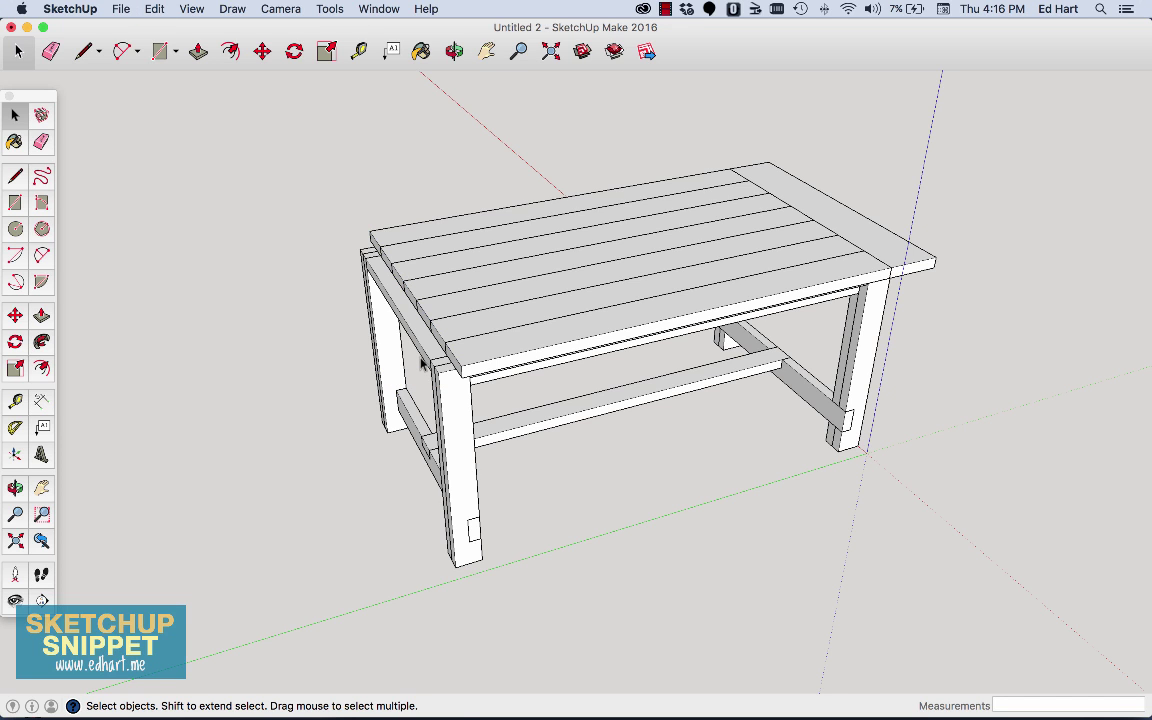
key(super+grave)
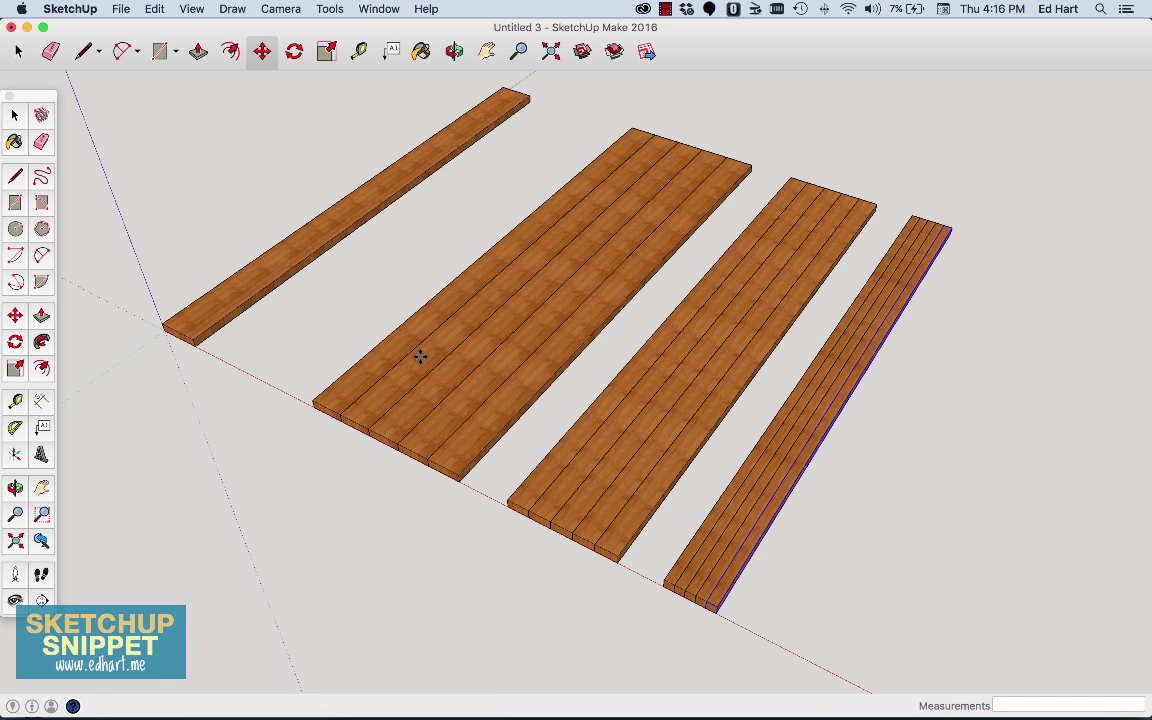
key(super+v)
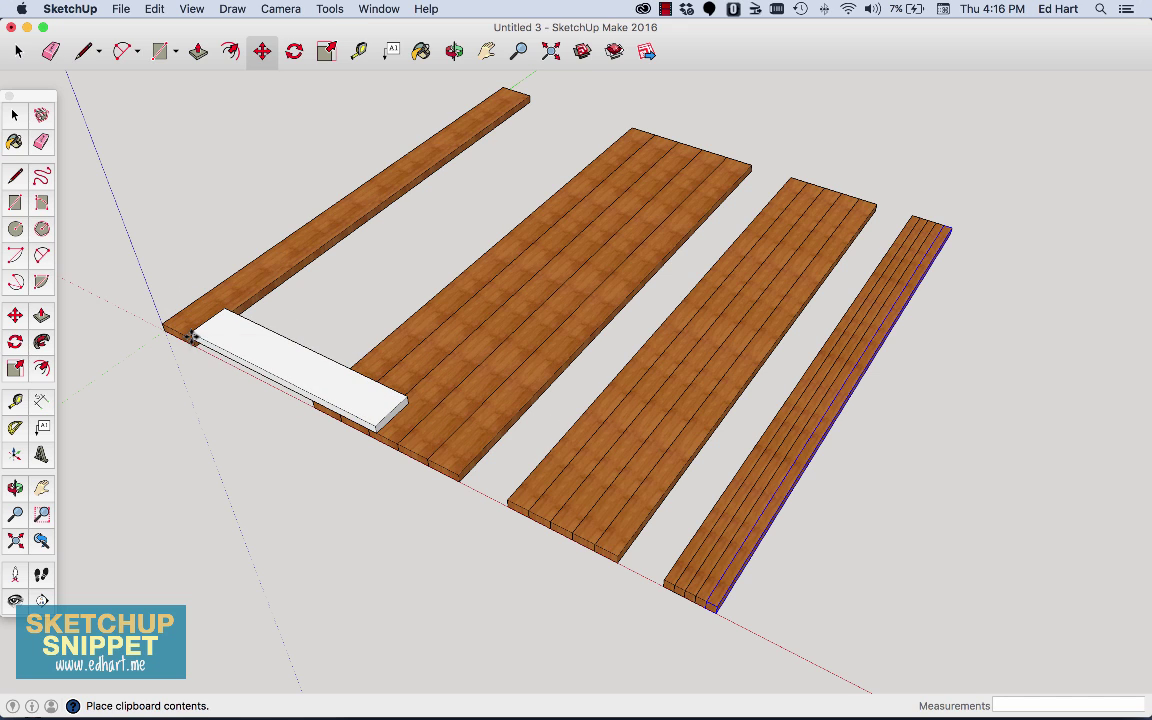
click(192, 337)
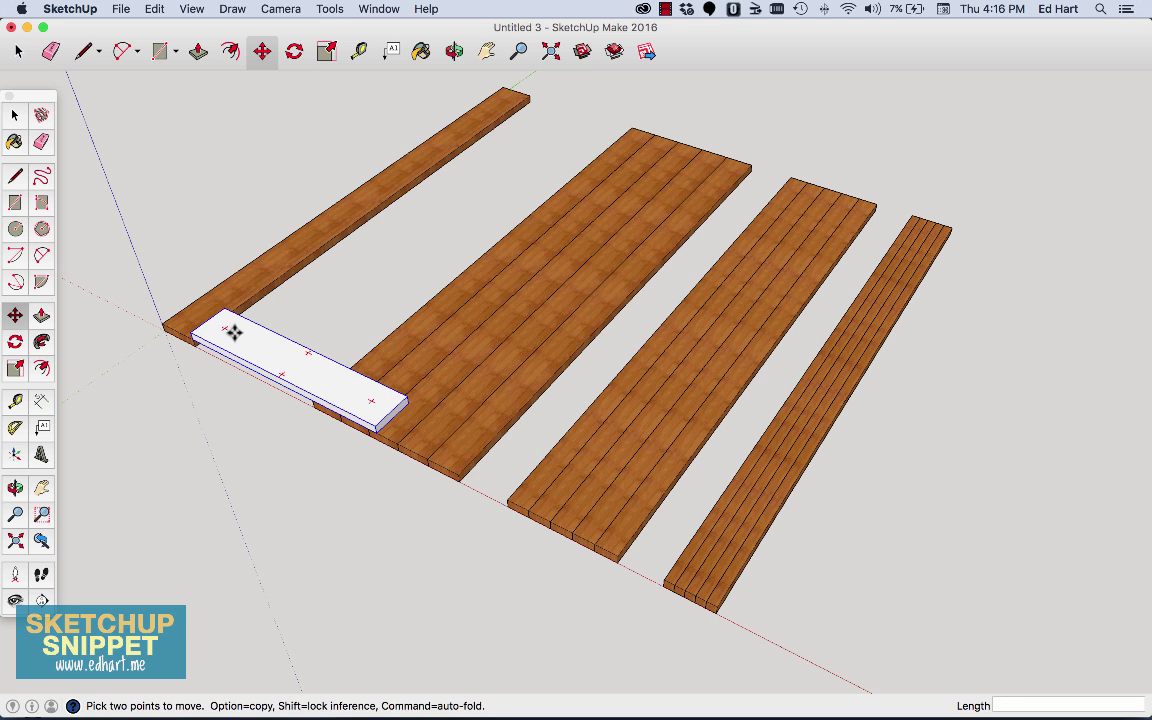
click(17, 343)
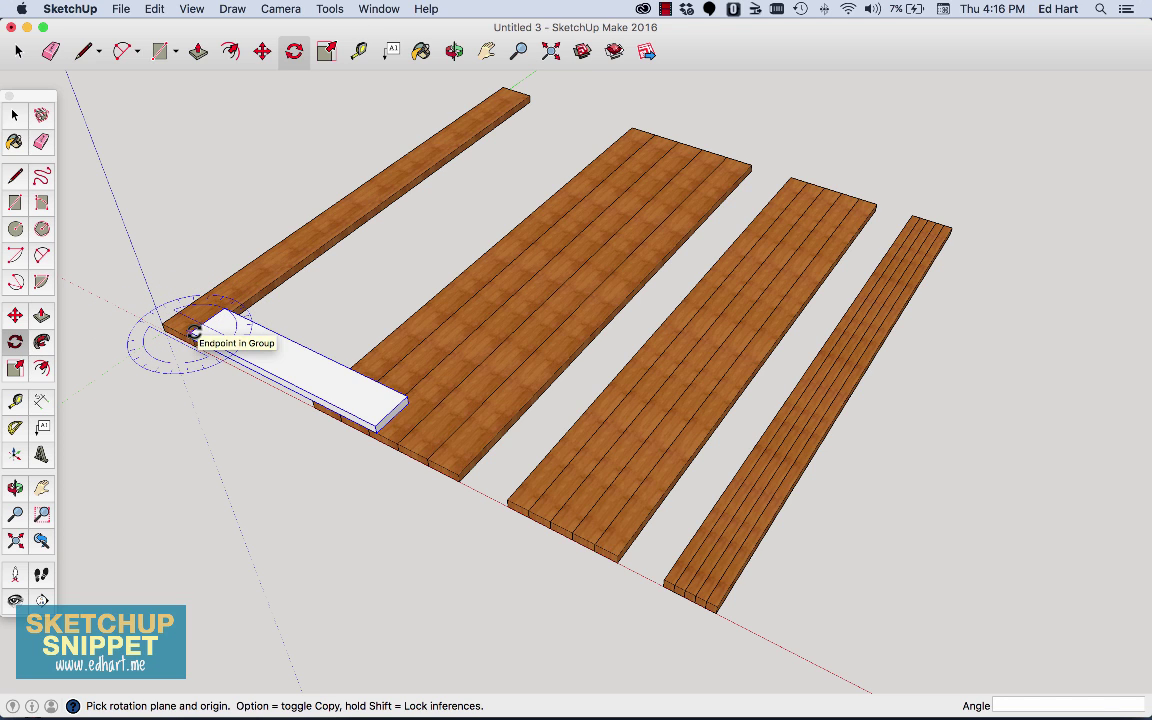
click(195, 333)
click(255, 366)
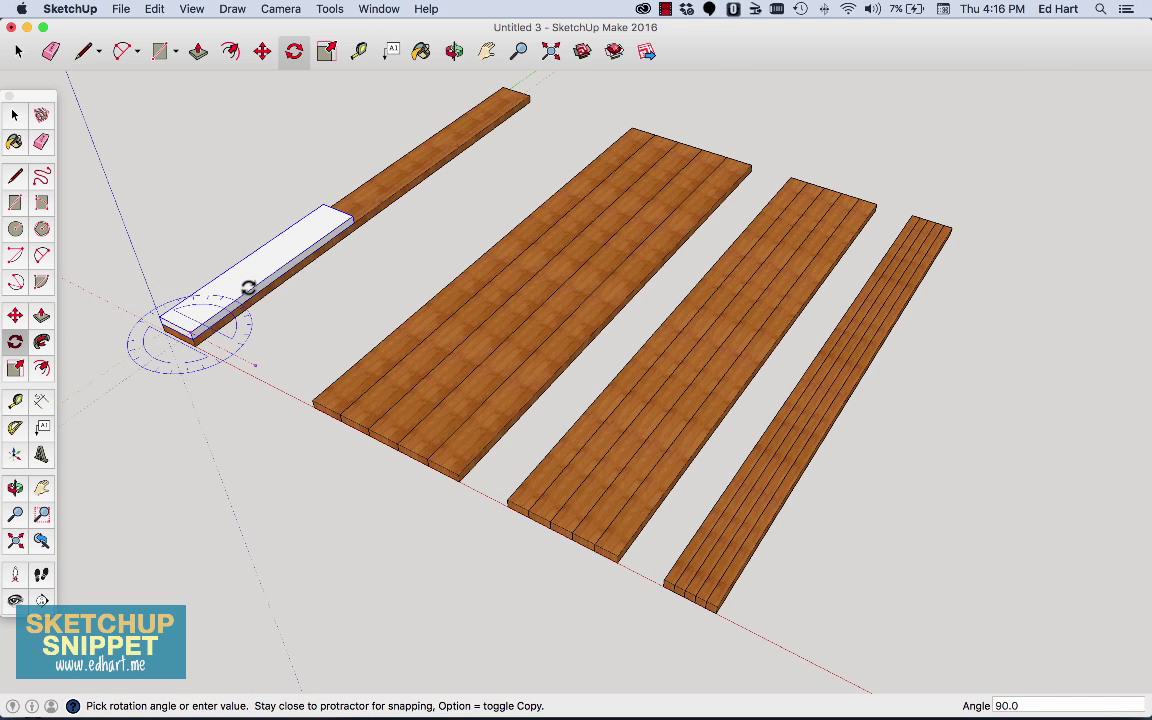
click(249, 288)
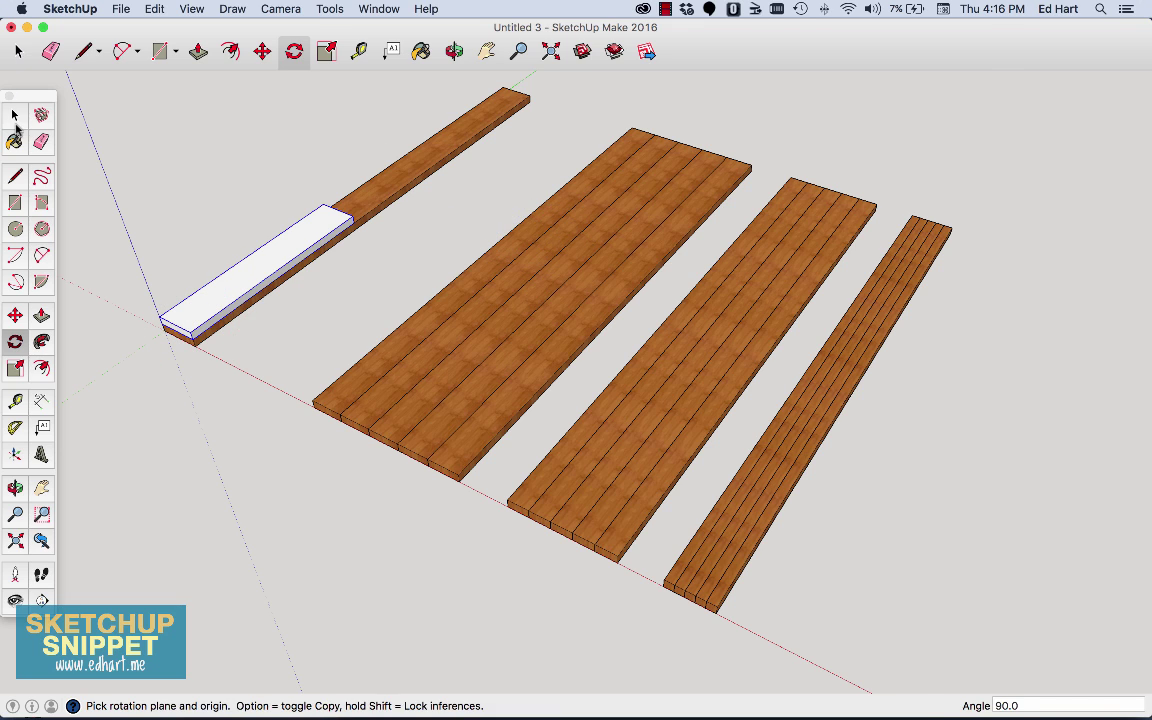
Step: Copy the end board end to end along the left board, lowered 1 1/2", then return to Untitled 2
click(15, 122)
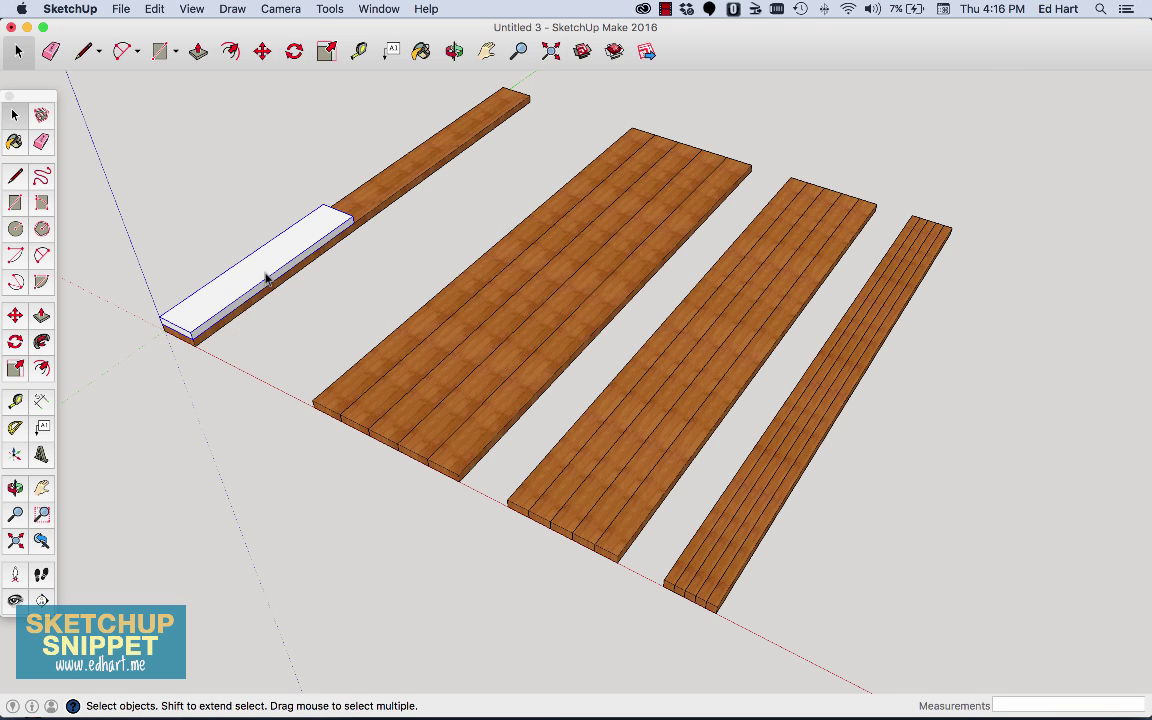
key(super+c)
key(super+v)
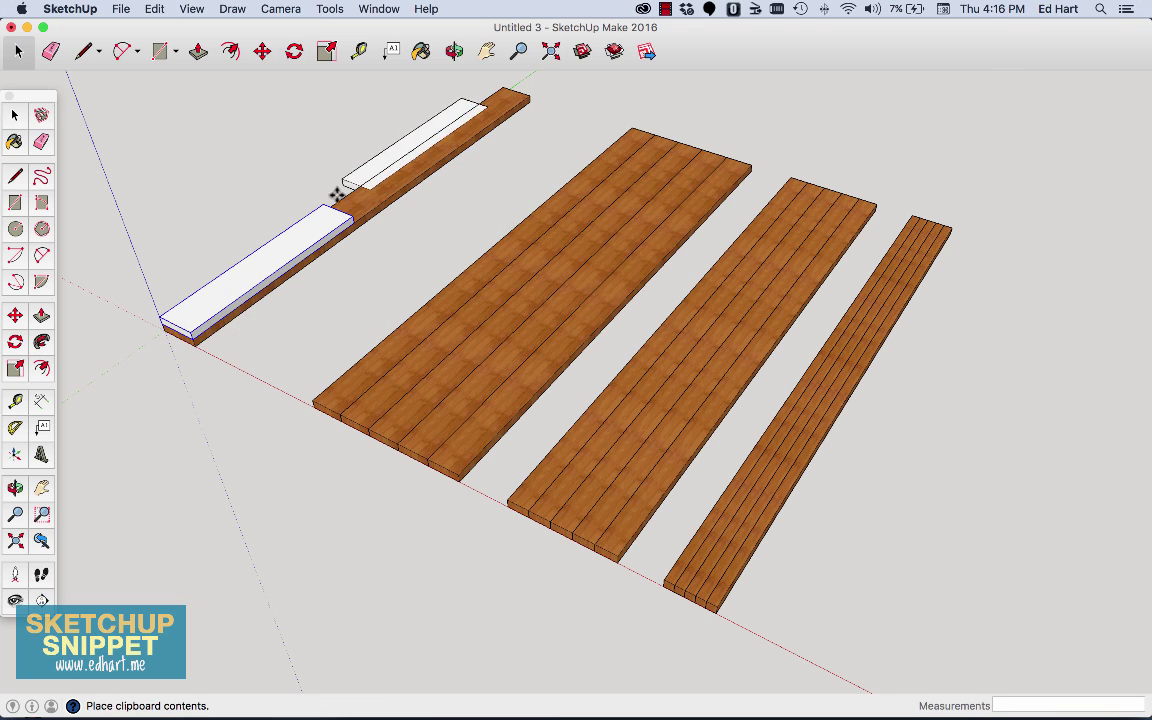
click(328, 193)
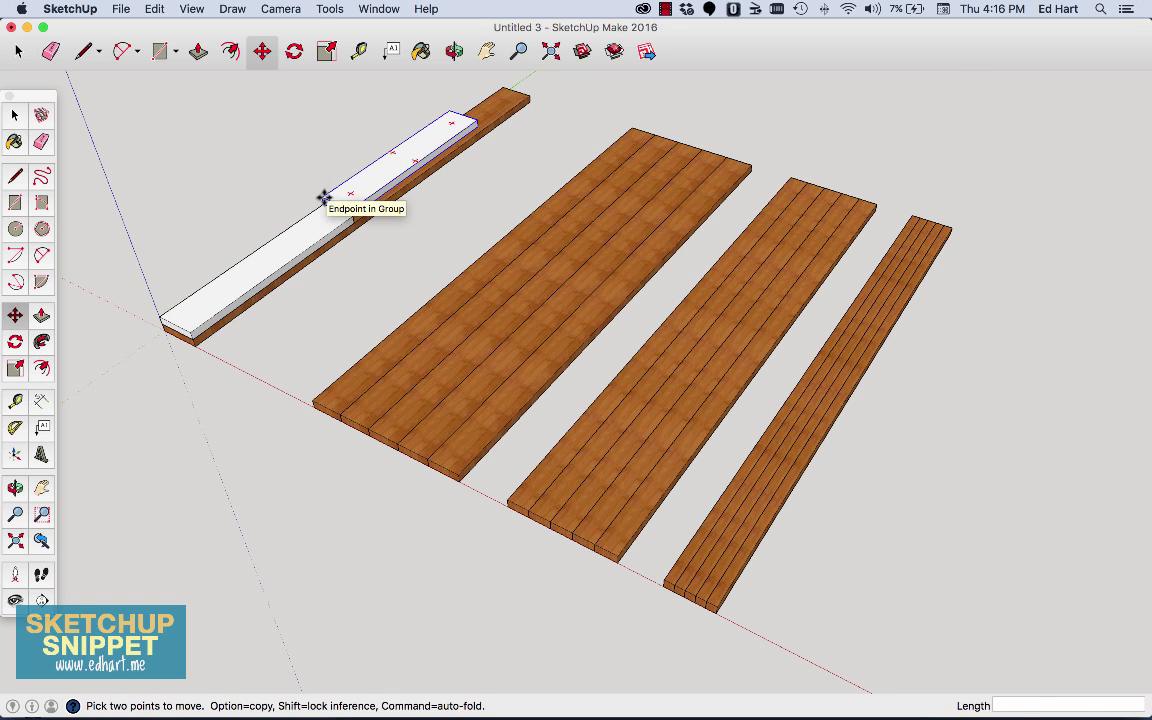
drag(324, 197, 324, 203)
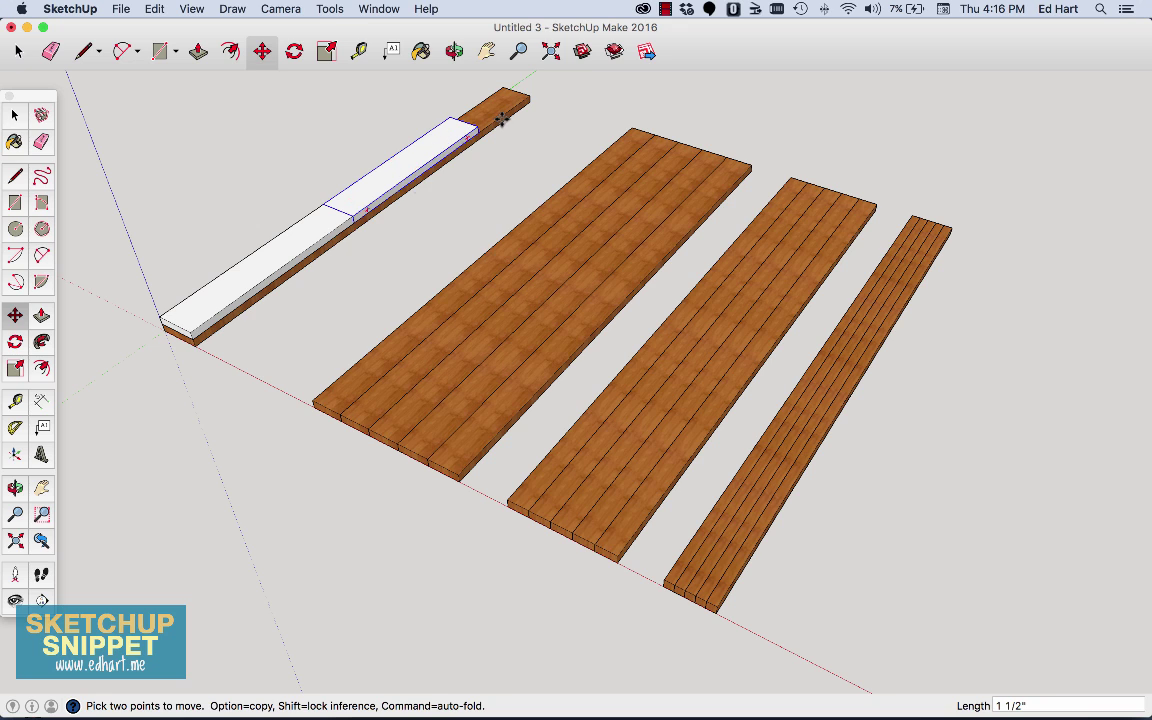
key(super+grave)
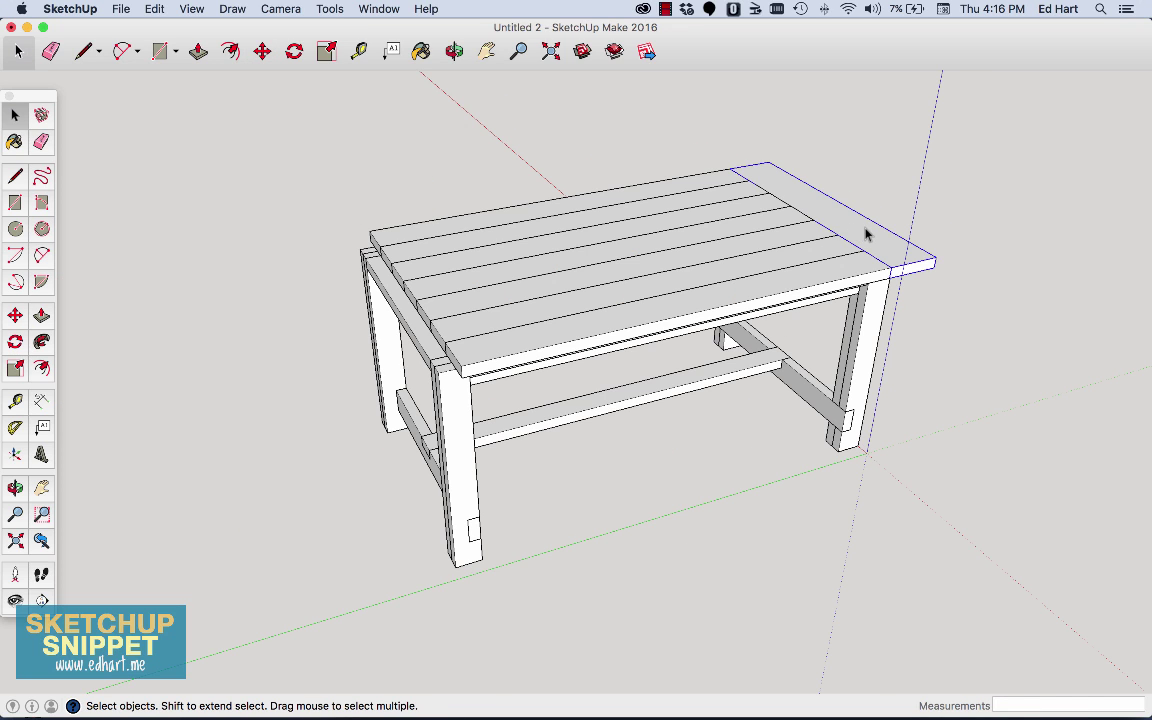
Step: Delete the table's other end board and move the front tabletop board onto the middle lumber stack
key(Delete)
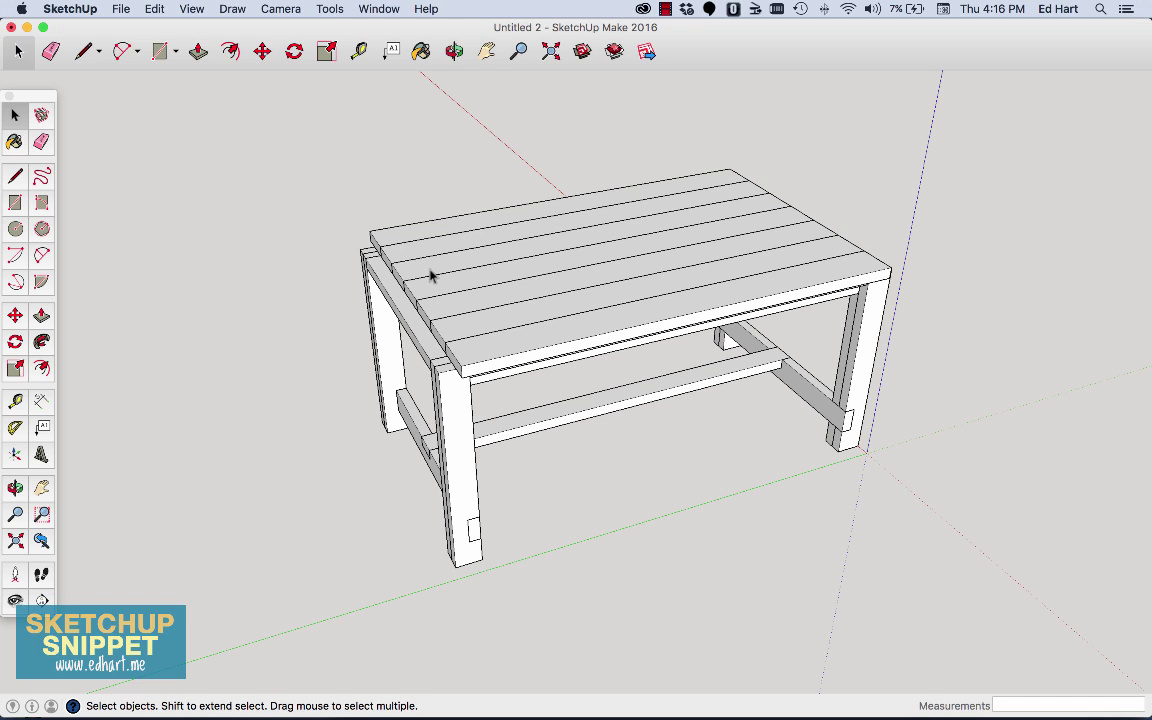
click(455, 360)
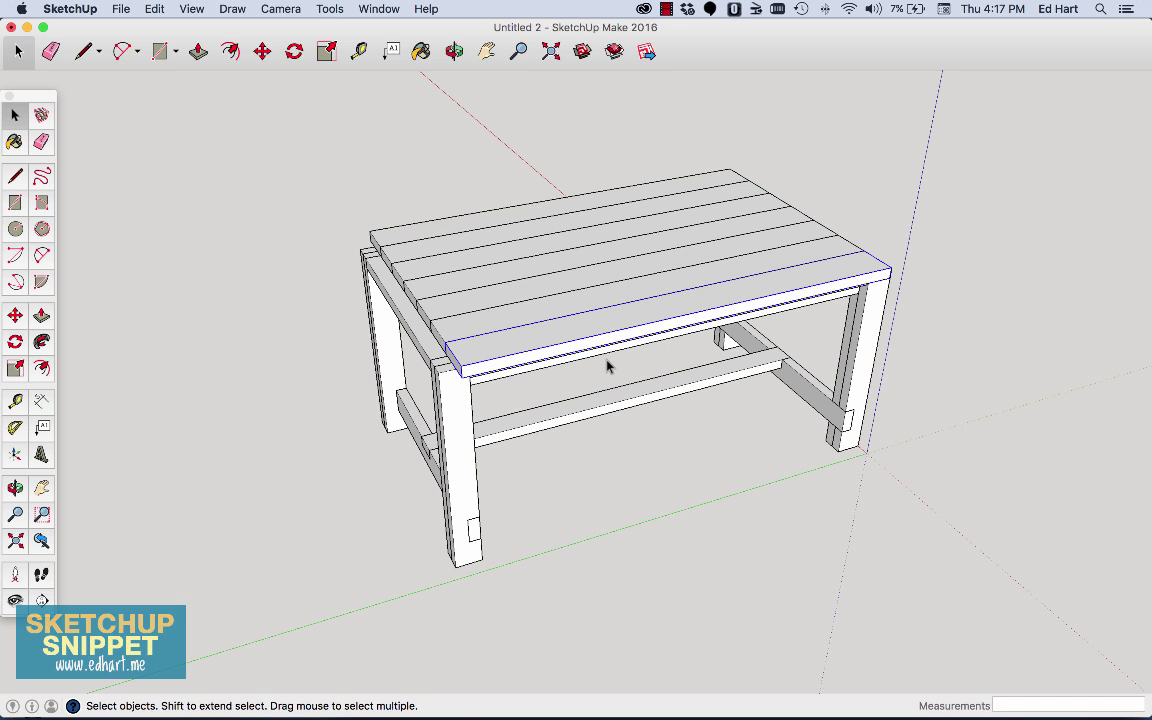
key(super+x)
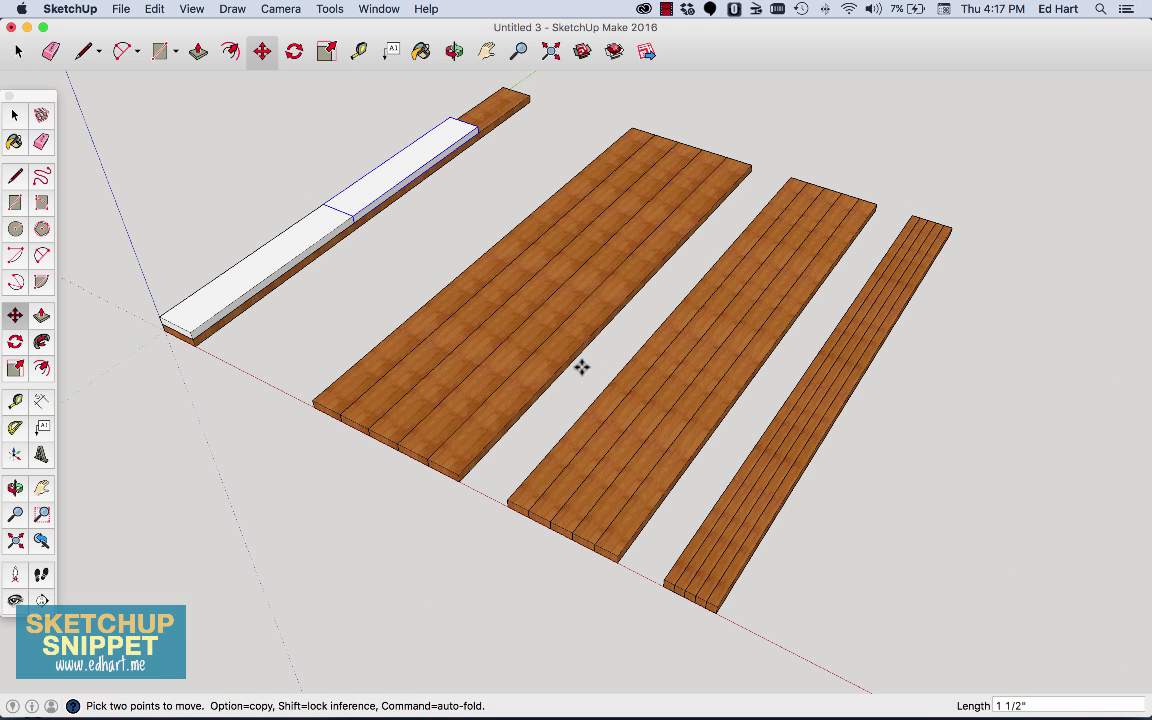
key(super+v)
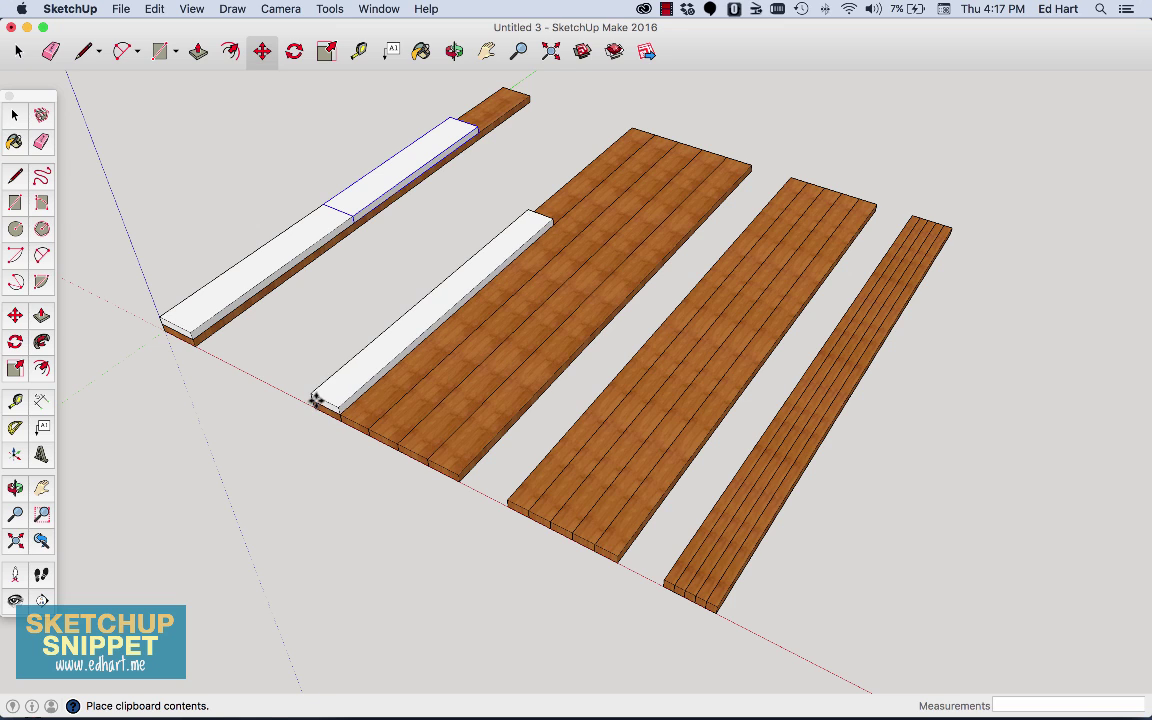
click(315, 399)
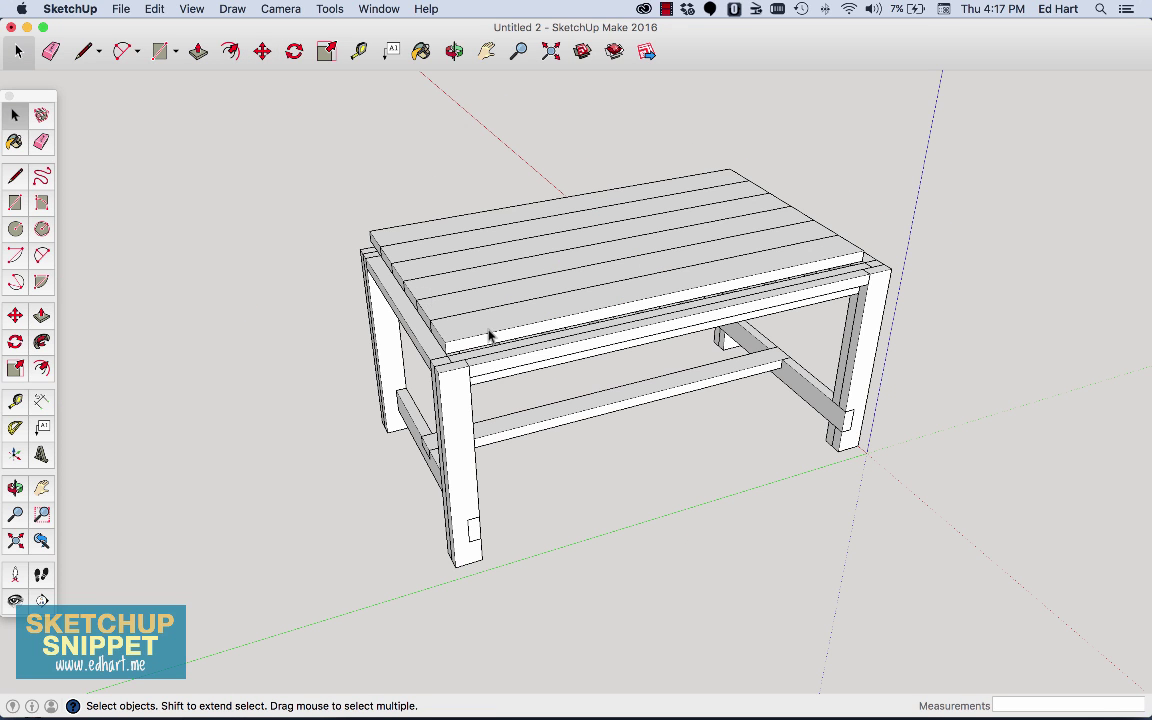
Step: Cut the next front tabletop board and place it at the wide stack's front end
click(487, 338)
key(super+x)
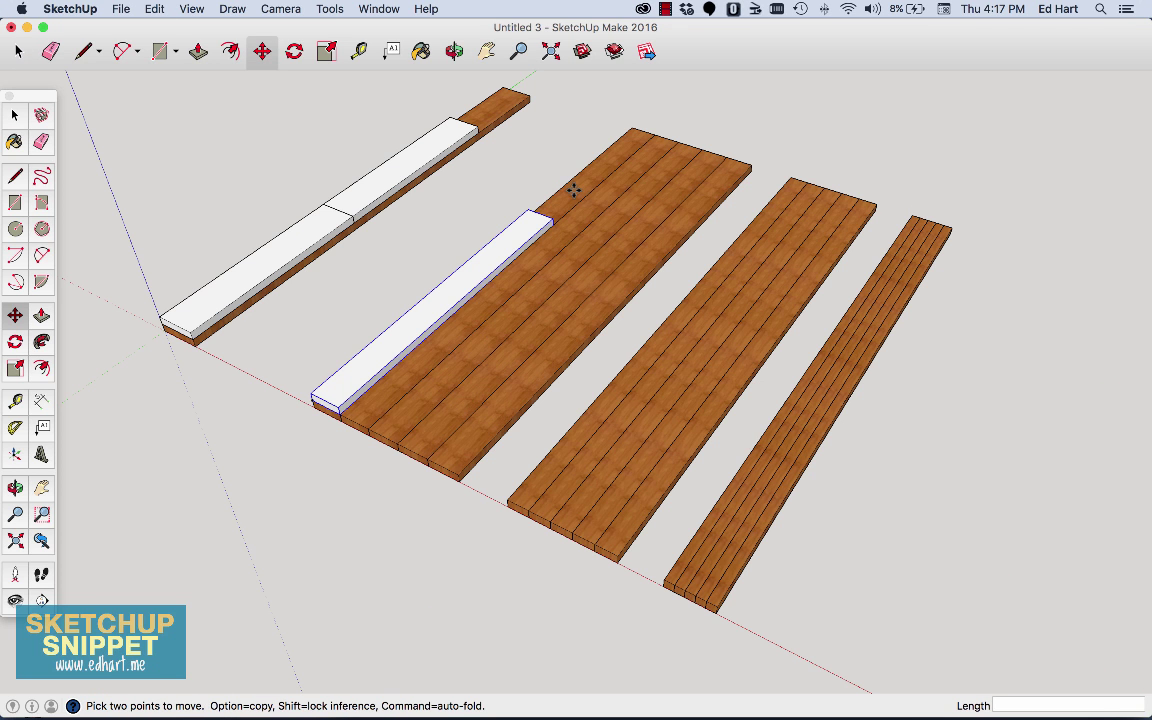
key(super+v)
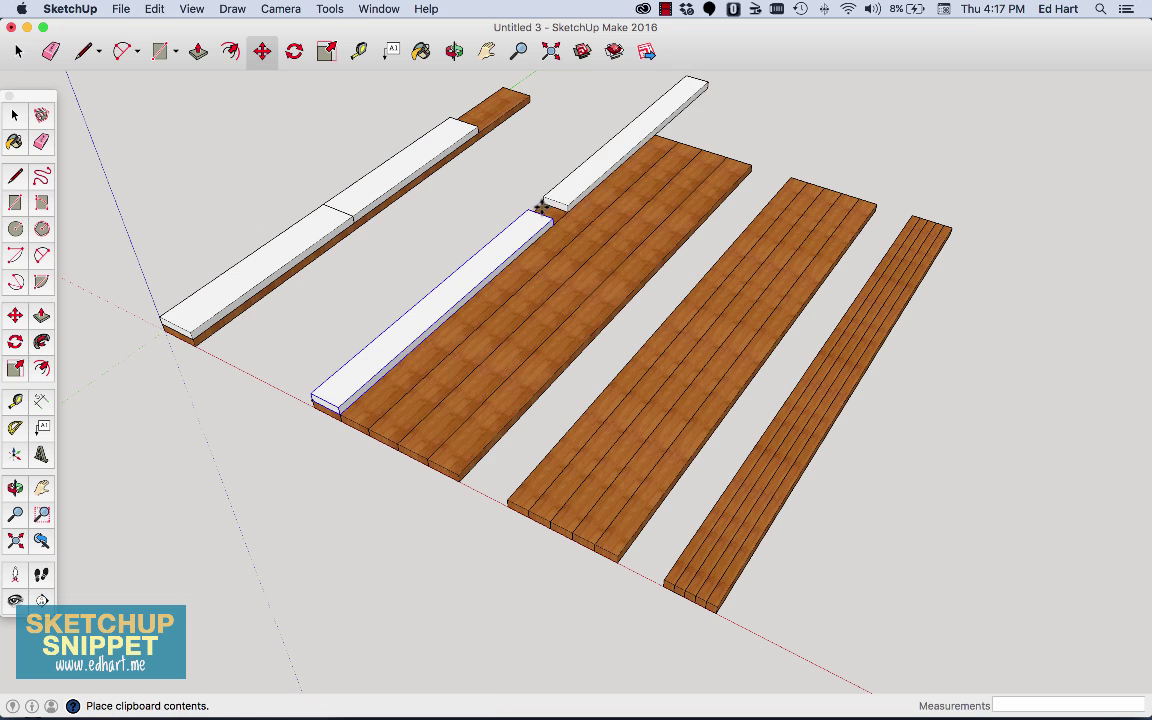
click(531, 204)
Step: Align the two white parts end to end on the wide stack and orbit underneath to check the overhang
key(q)
key(m)
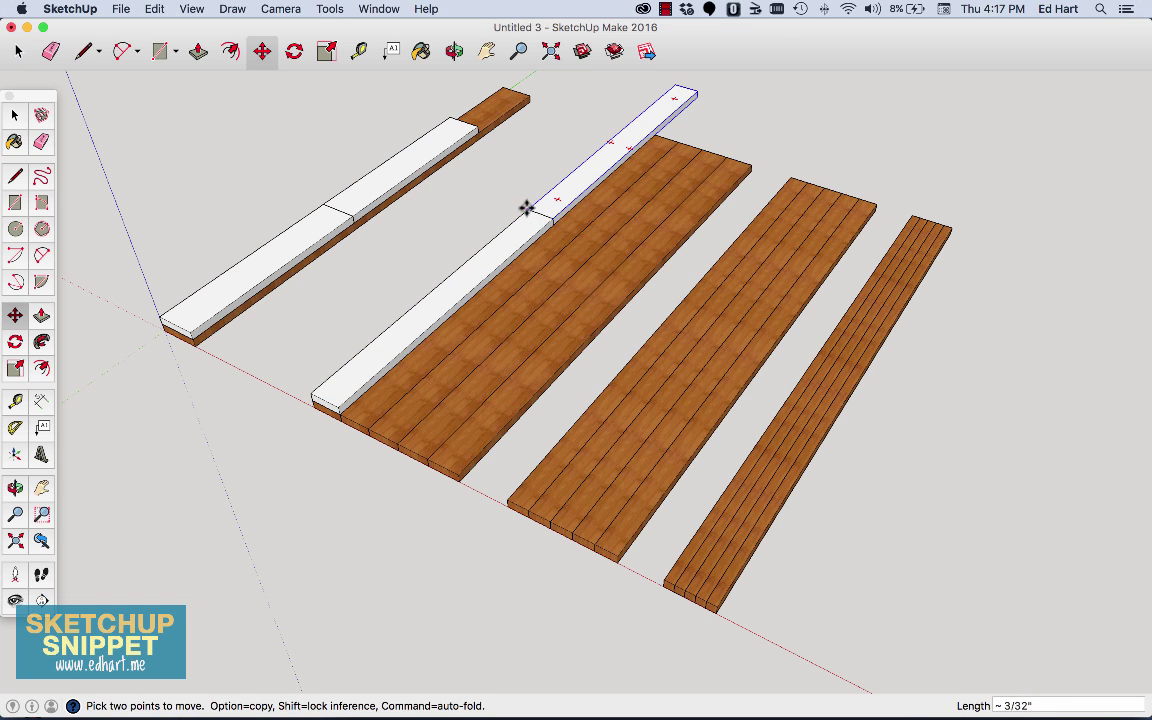
click(454, 51)
drag(399, 154, 1005, 288)
drag(226, 375, 668, 180)
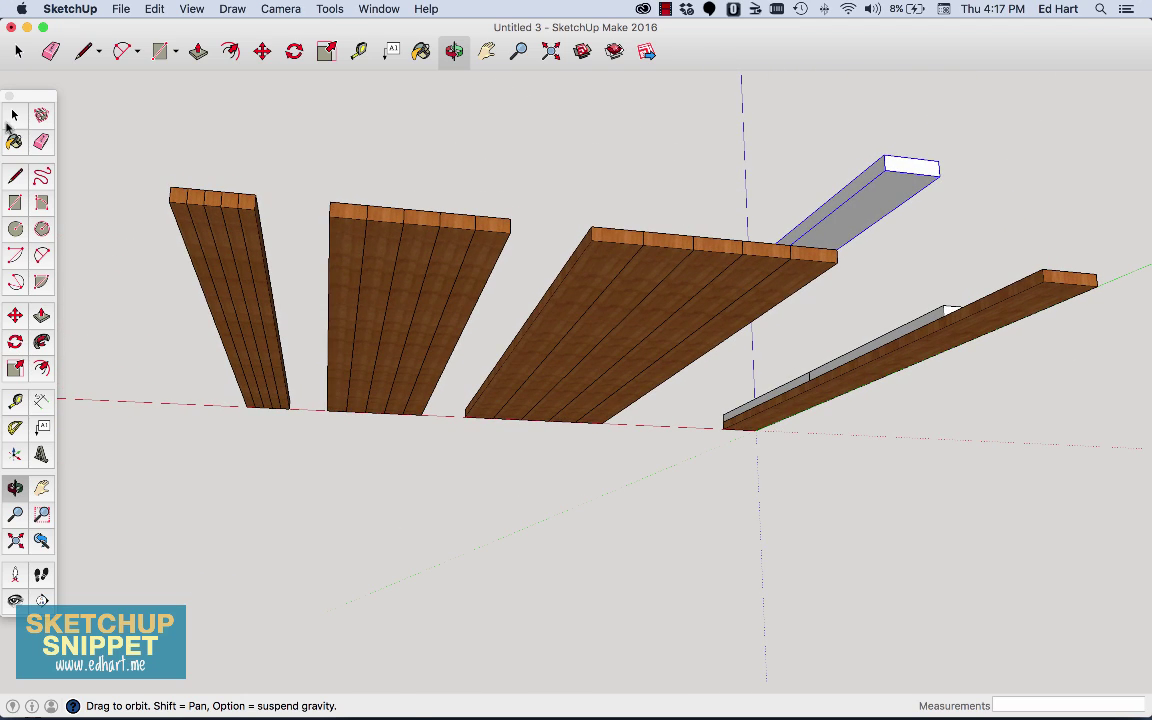
click(14, 116)
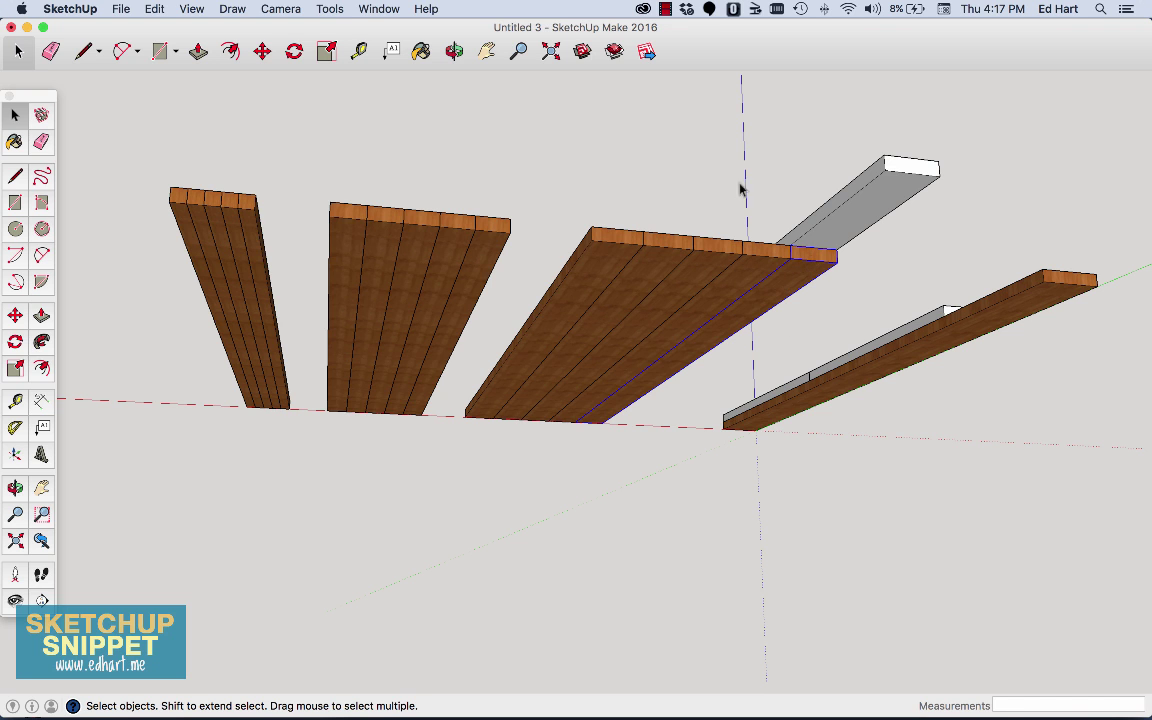
Step: Tape-measure the white parts from the outer board's near end to the far corner: 115 inches
key(o)
drag(609, 298, 391, 563)
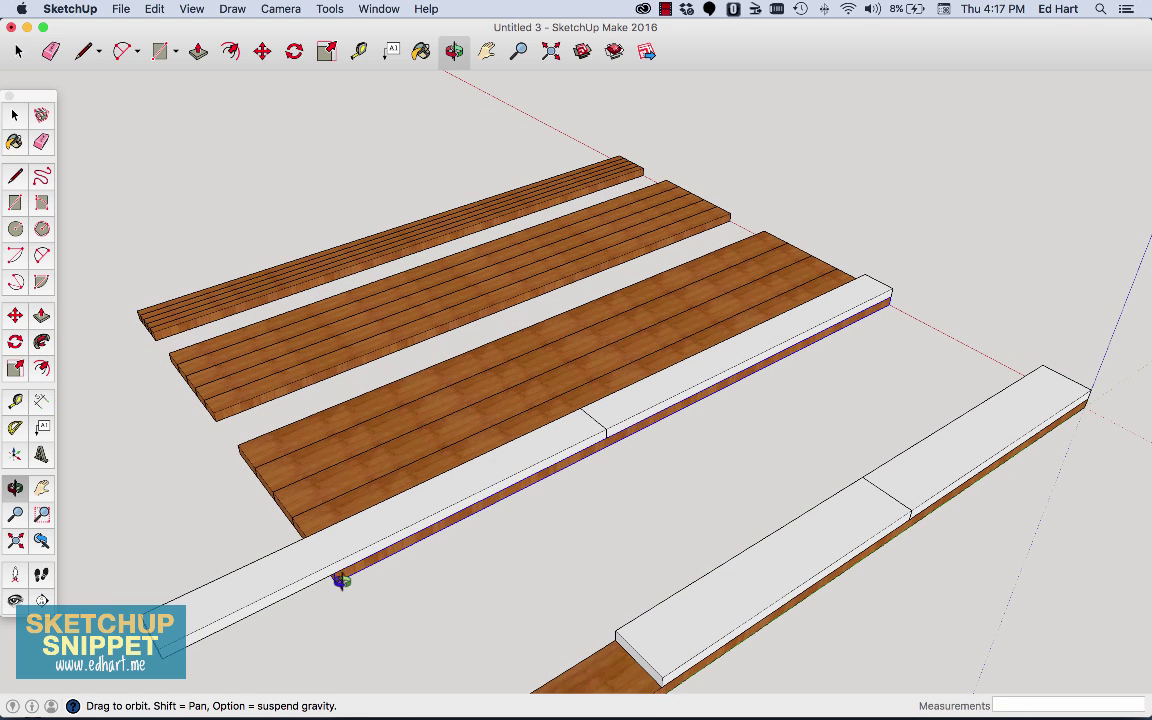
click(15, 400)
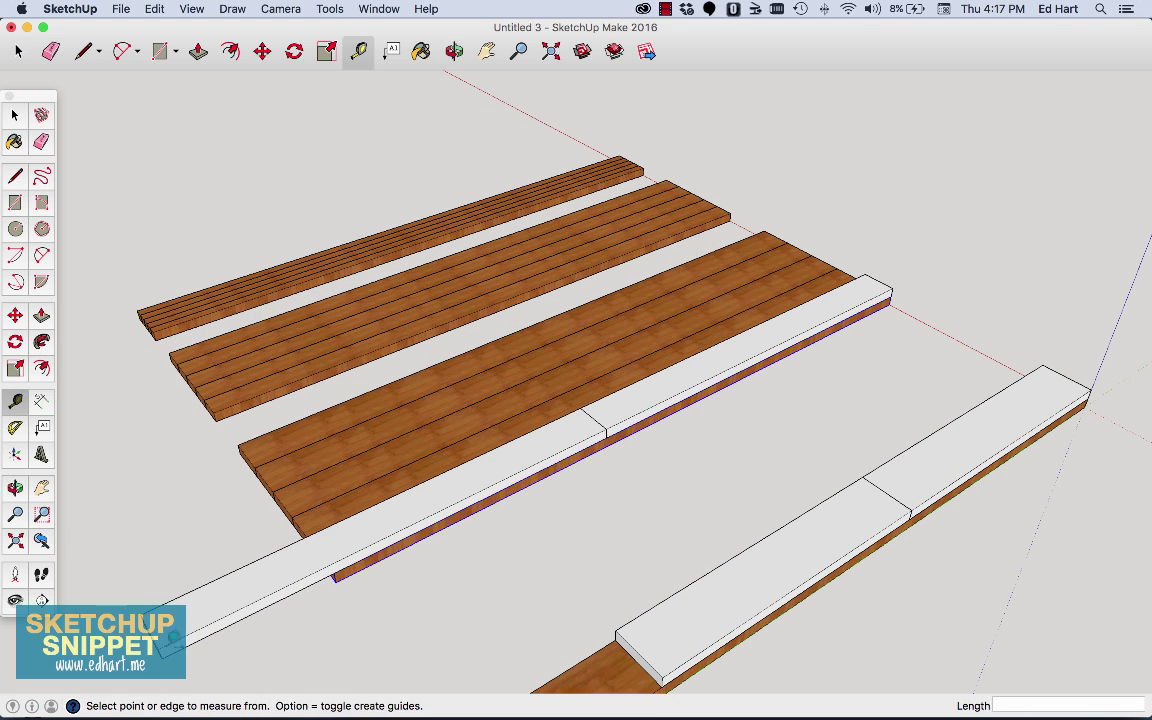
click(334, 577)
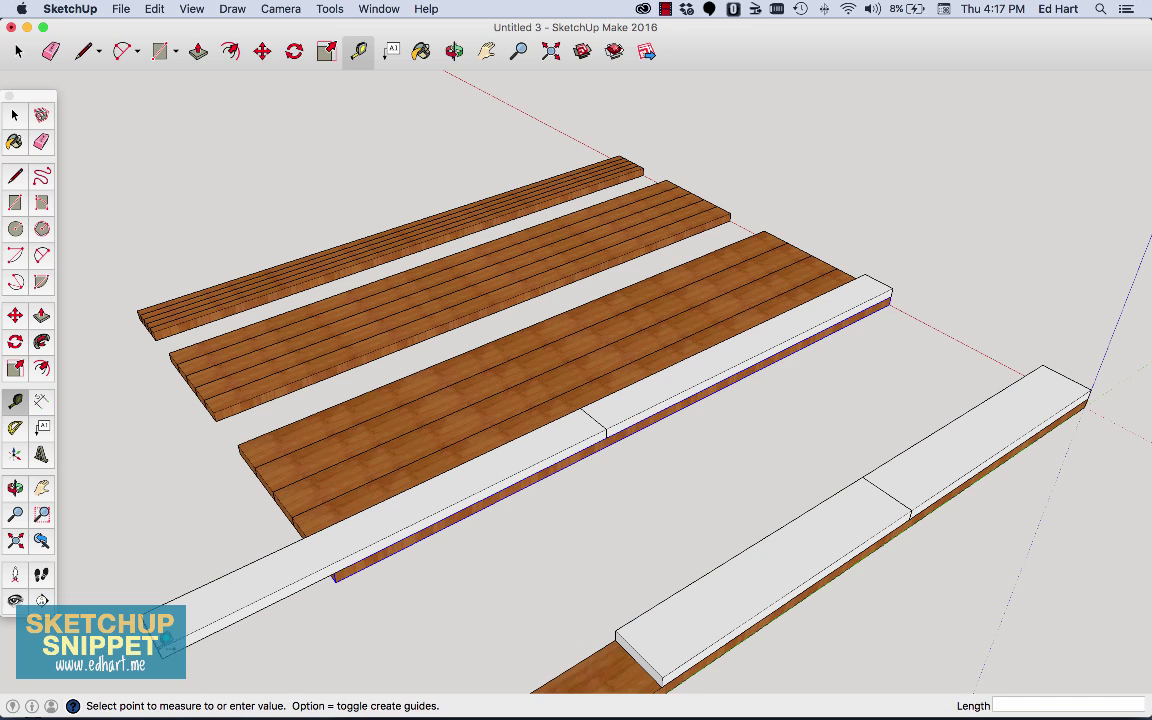
click(897, 278)
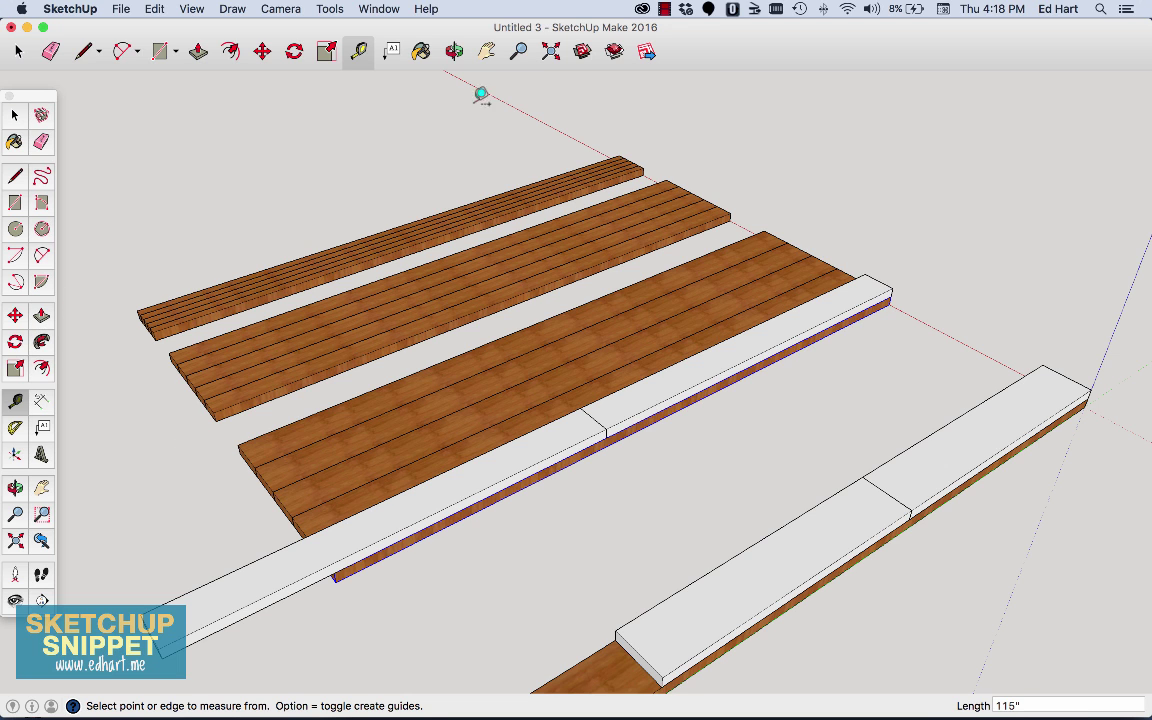
click(454, 51)
drag(640, 200, 510, 208)
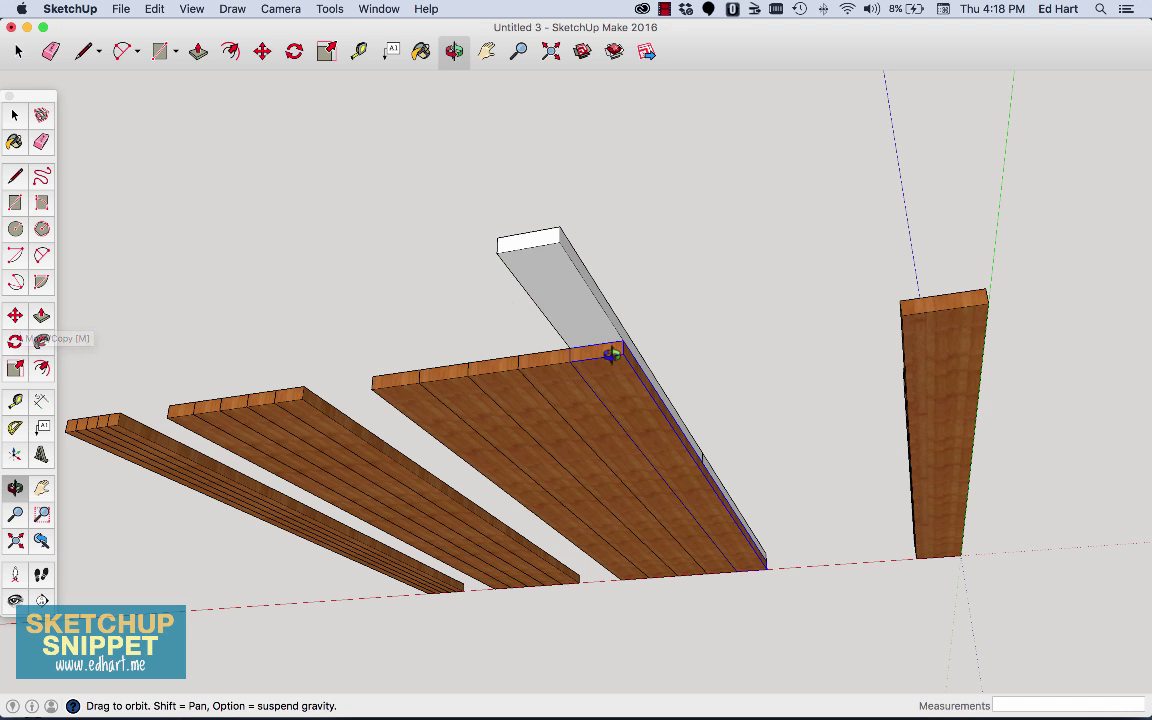
Step: Explode the outer brown board's group and push/pull its end face out 24 inches
click(14, 115)
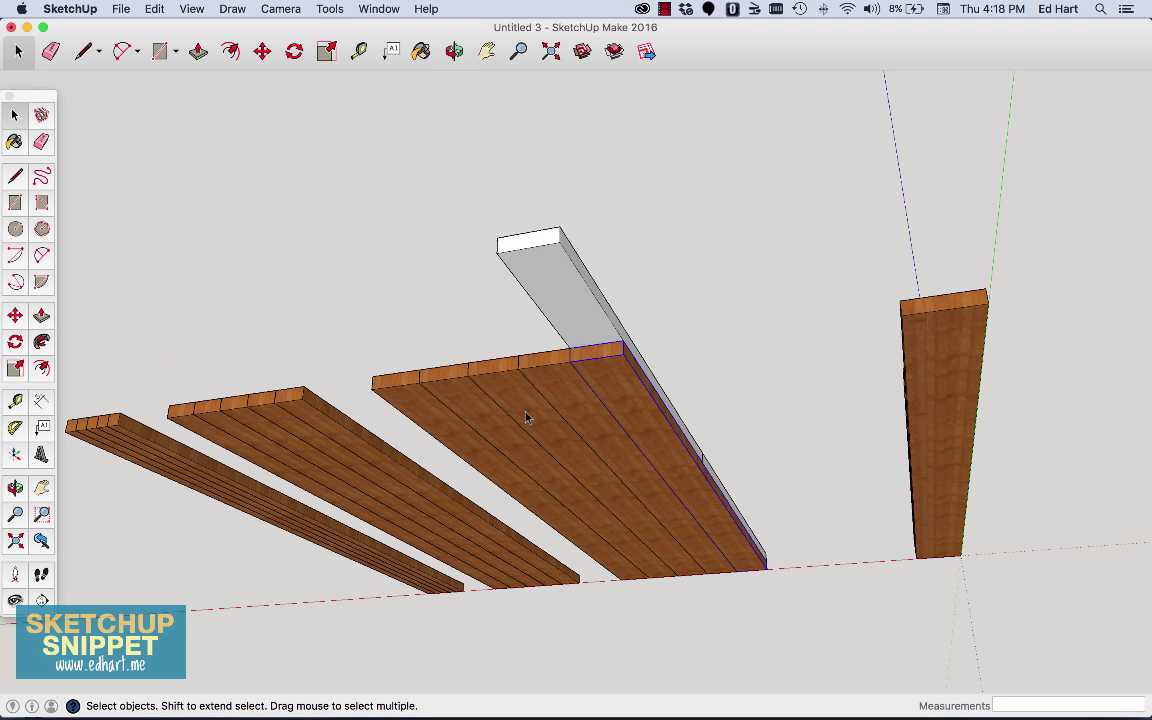
right_click(605, 358)
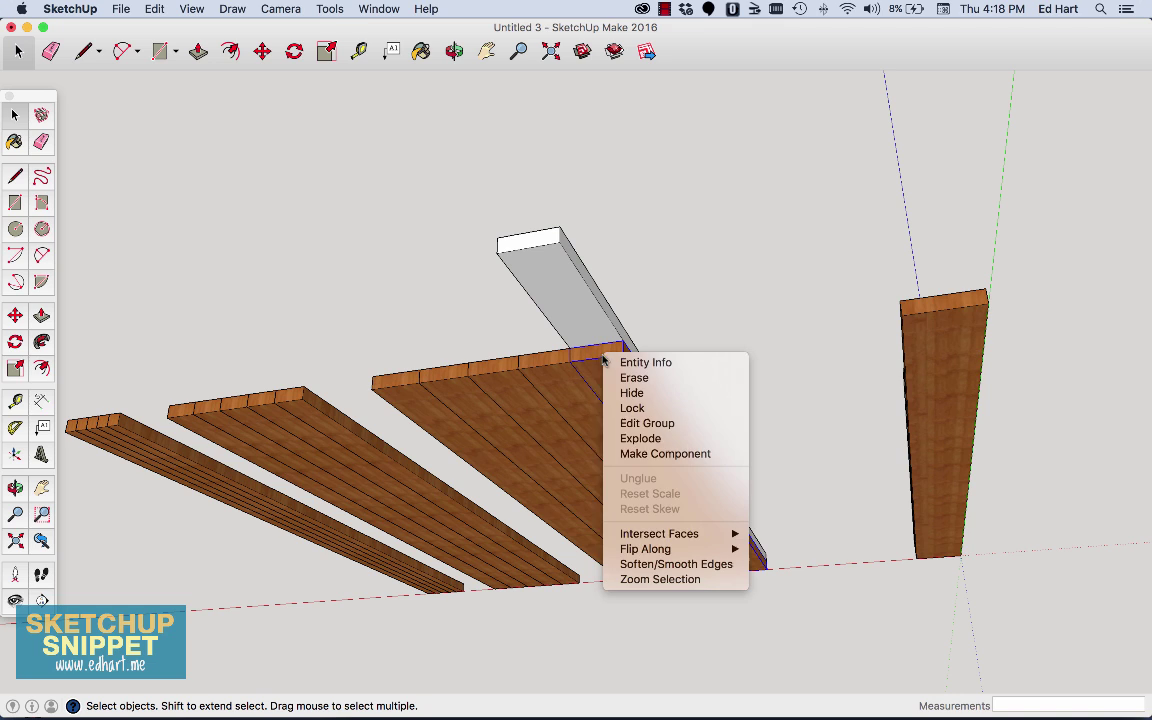
click(711, 435)
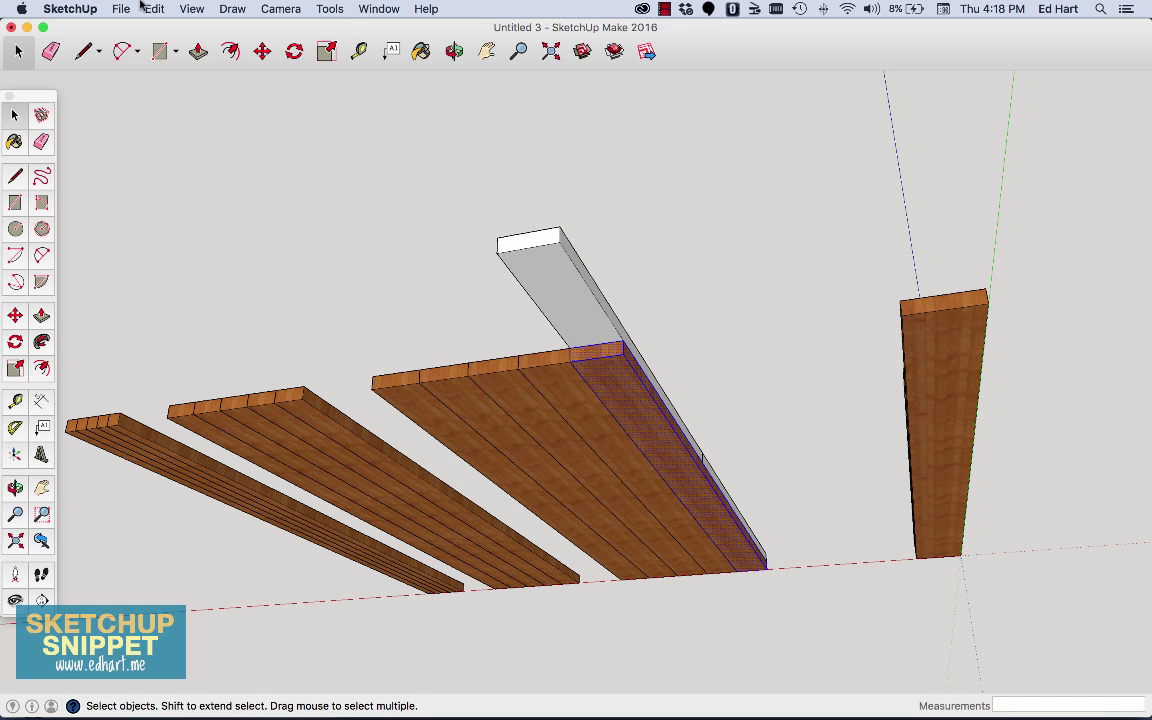
click(198, 51)
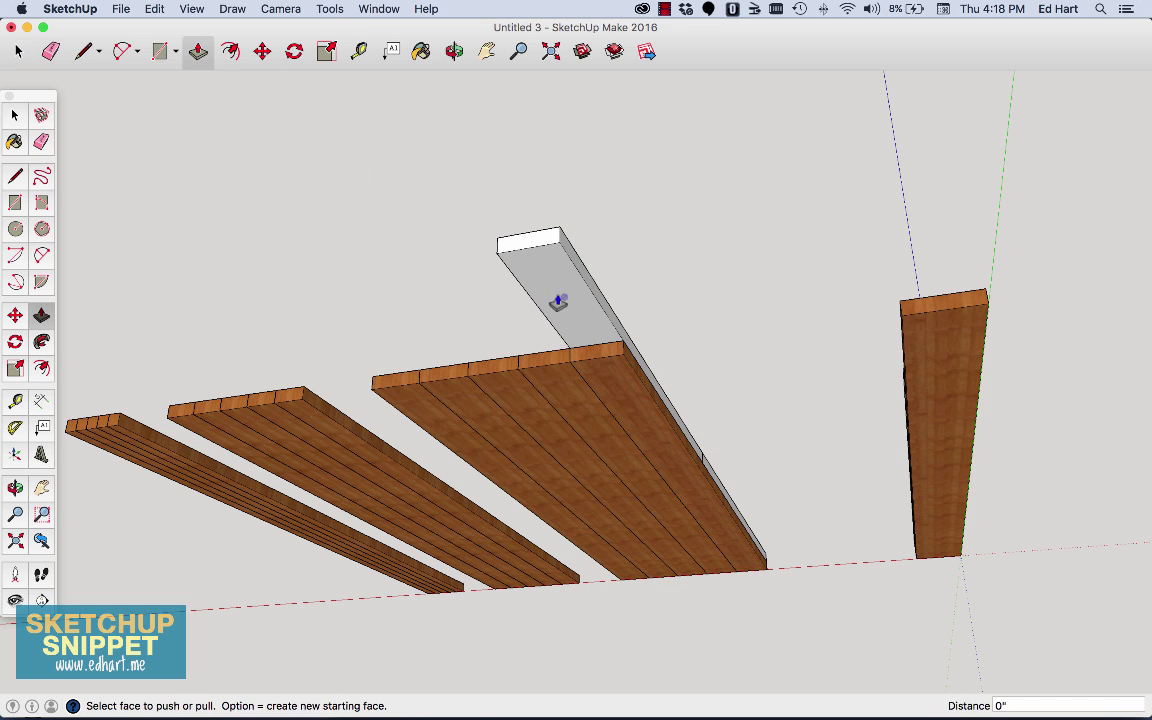
click(602, 360)
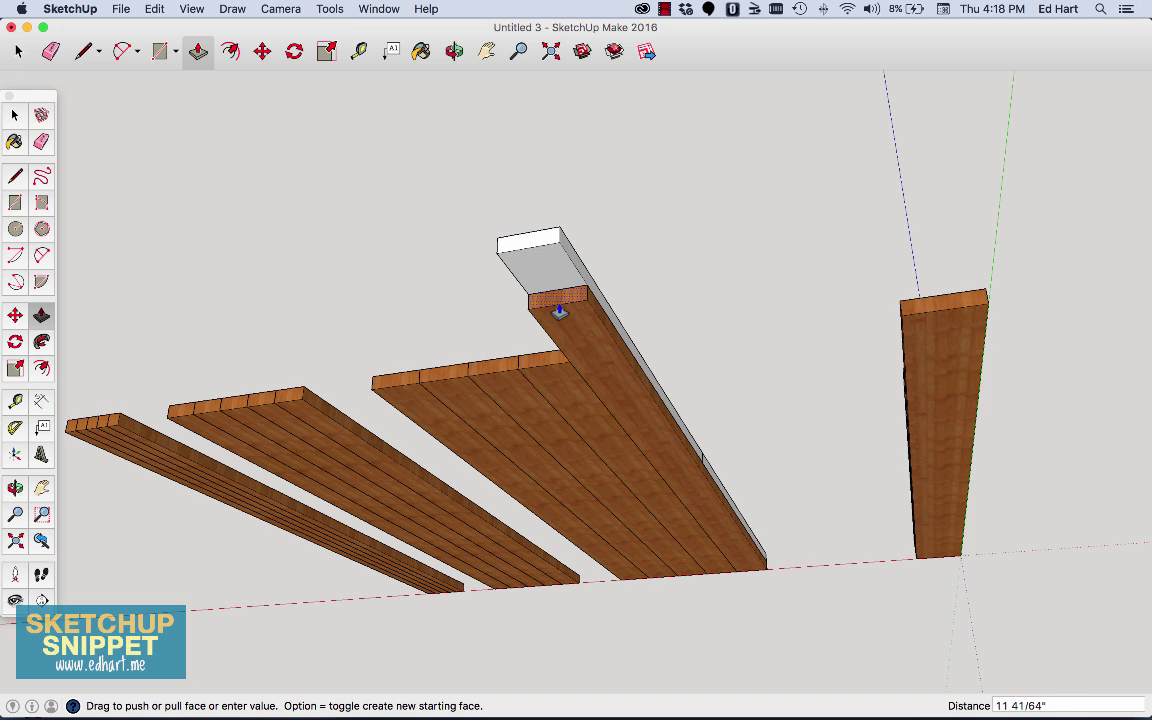
text(24)
key(Return)
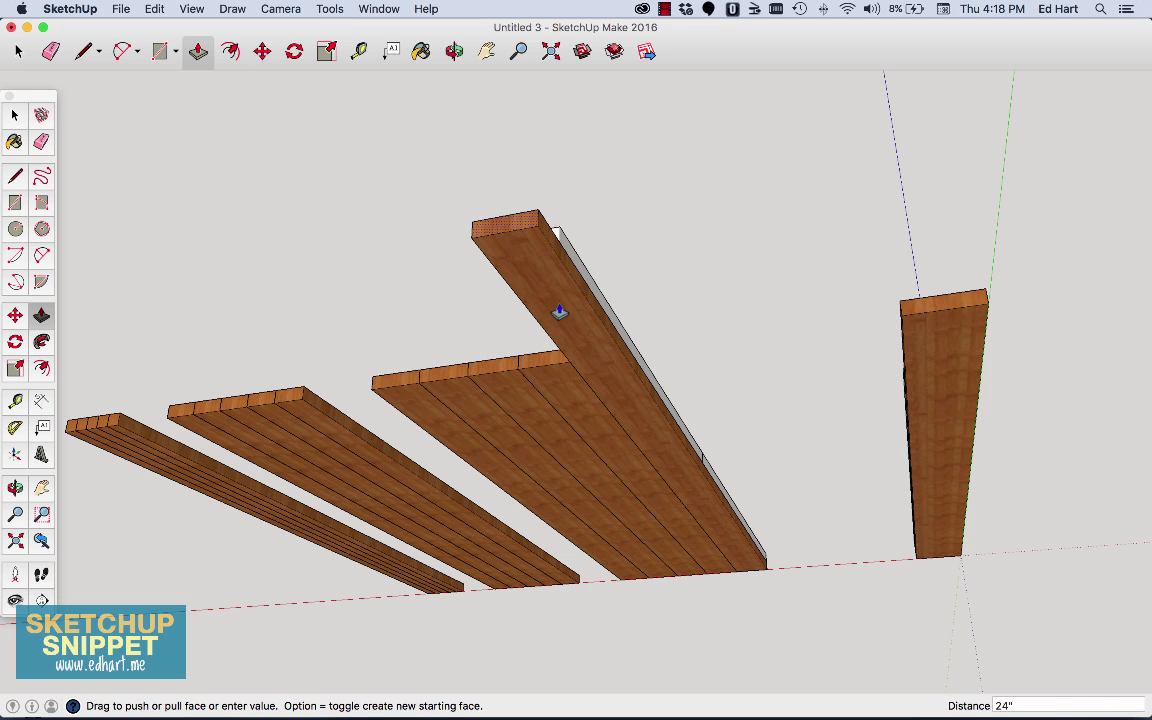
Step: Regroup the lengthened board and zoom extents to see the whole layout from above
click(16, 116)
right_click(554, 252)
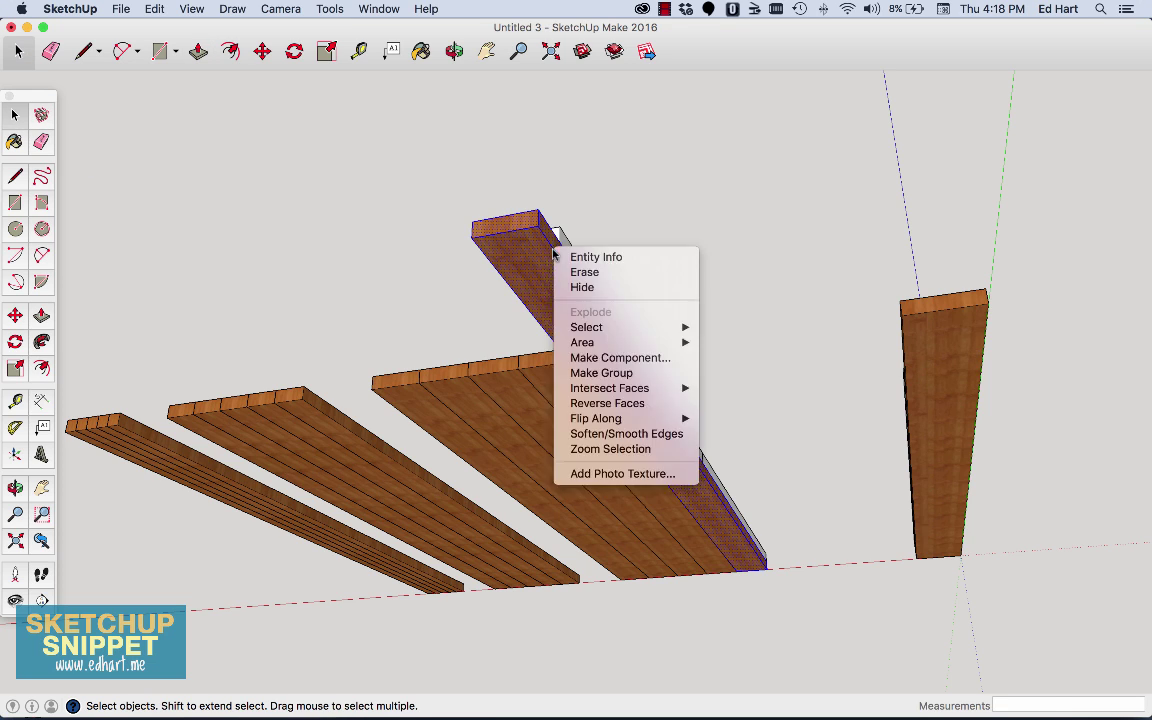
click(600, 373)
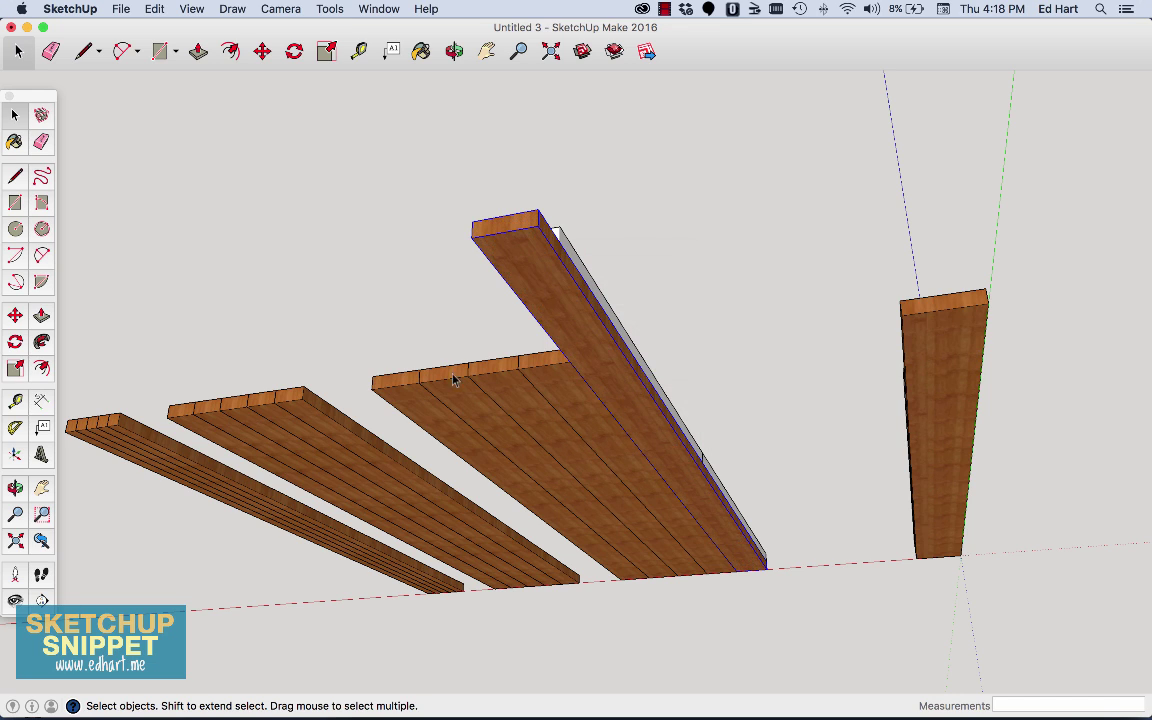
click(400, 349)
click(464, 387)
click(454, 51)
drag(680, 182, 474, 311)
click(550, 51)
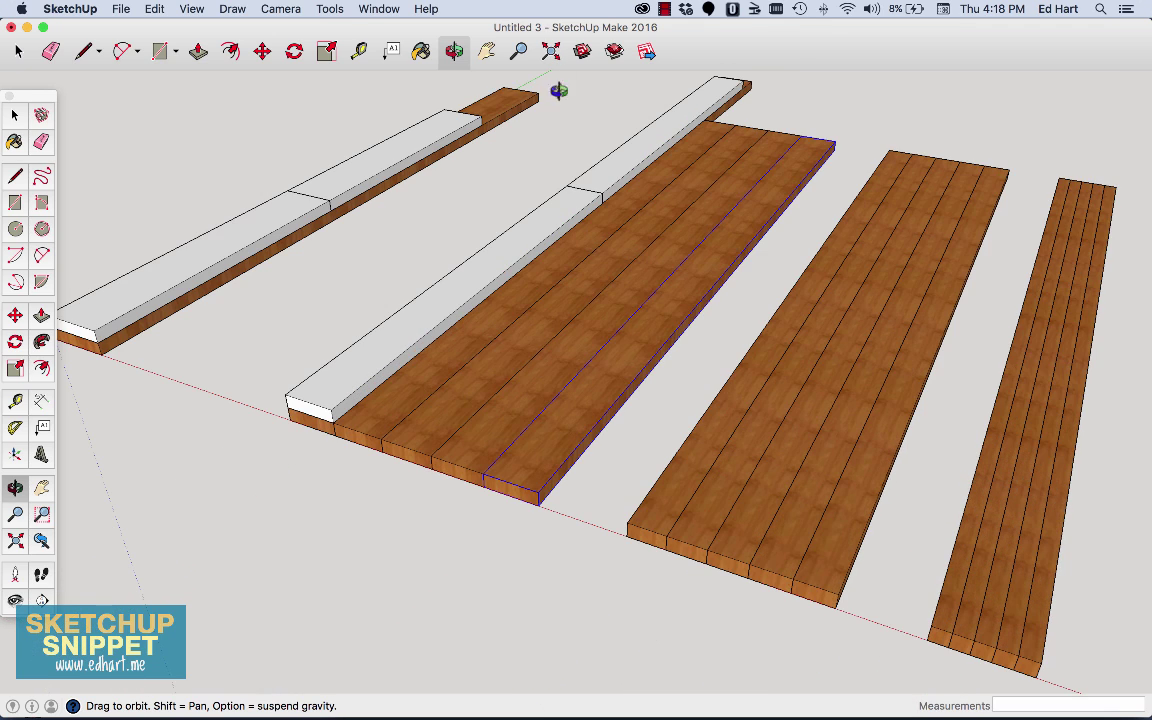
scroll(519, 307, up, 3)
scroll(519, 307, down, 6)
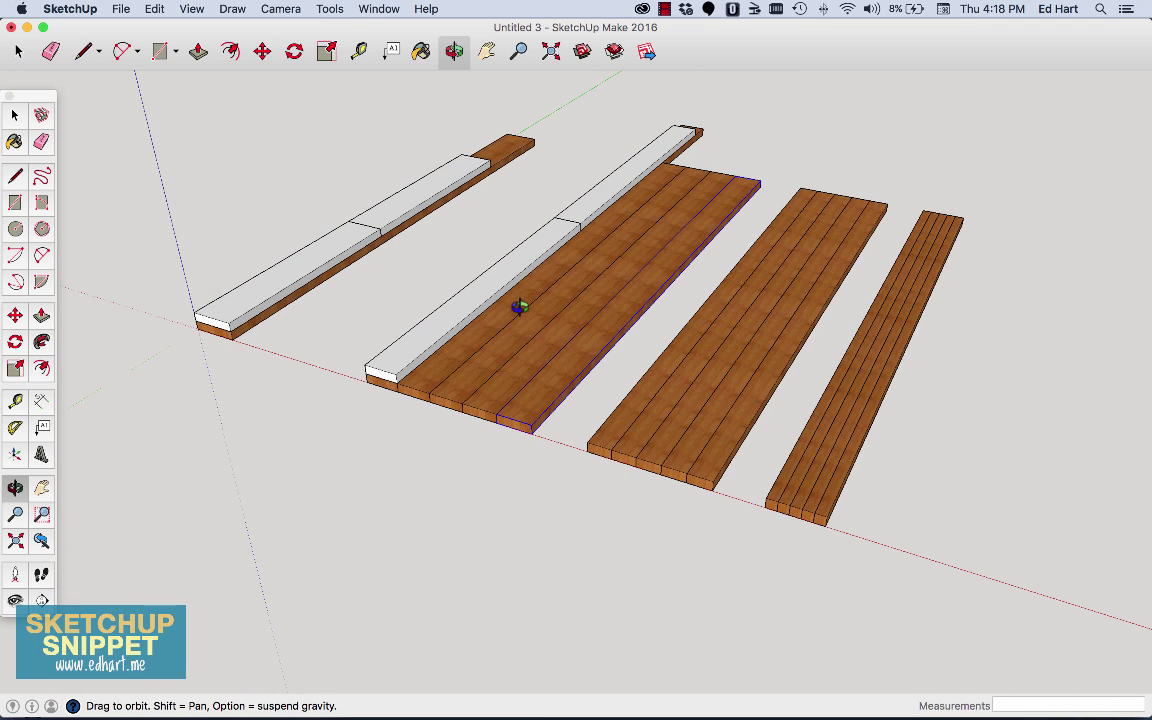
Step: Delete the brown boards beside the white part in the lumber layout
click(15, 115)
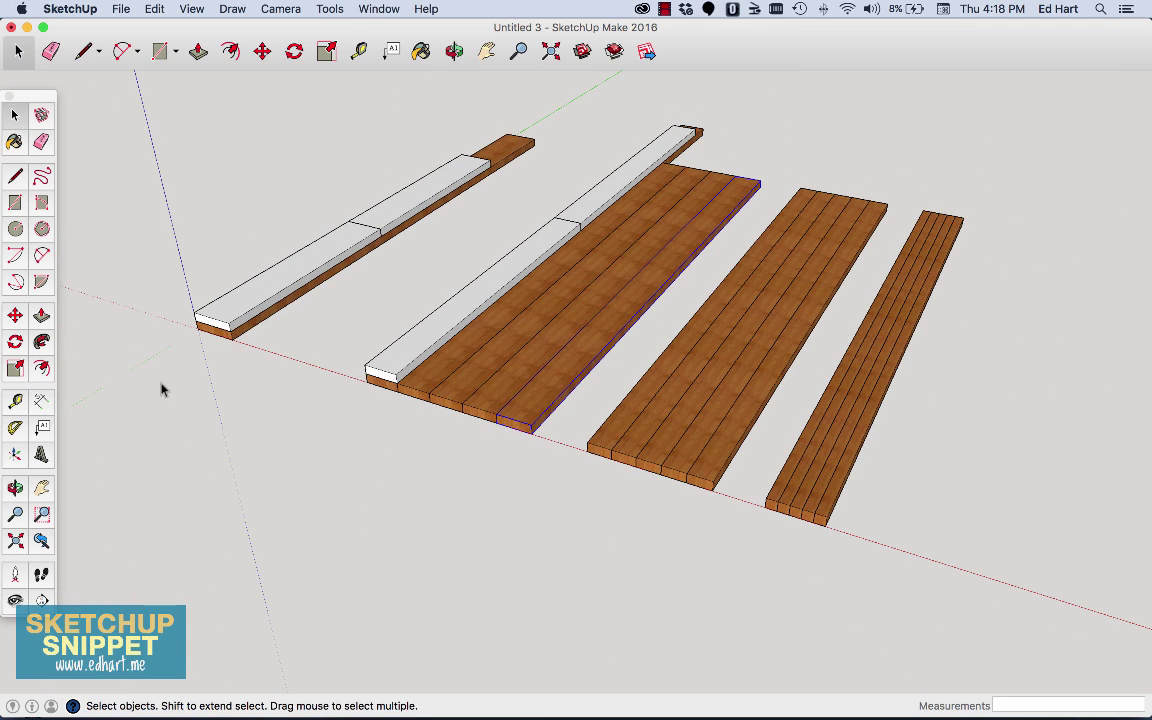
key(super+grave)
key(super+grave)
key(super+grave)
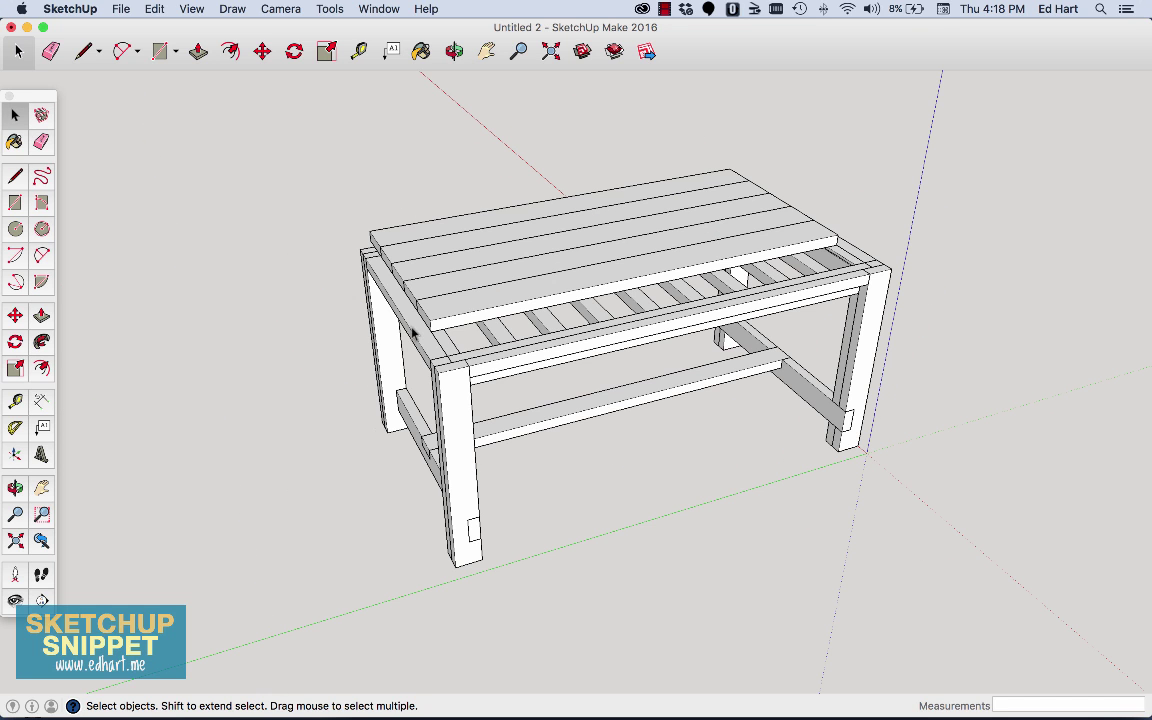
key(super+grave)
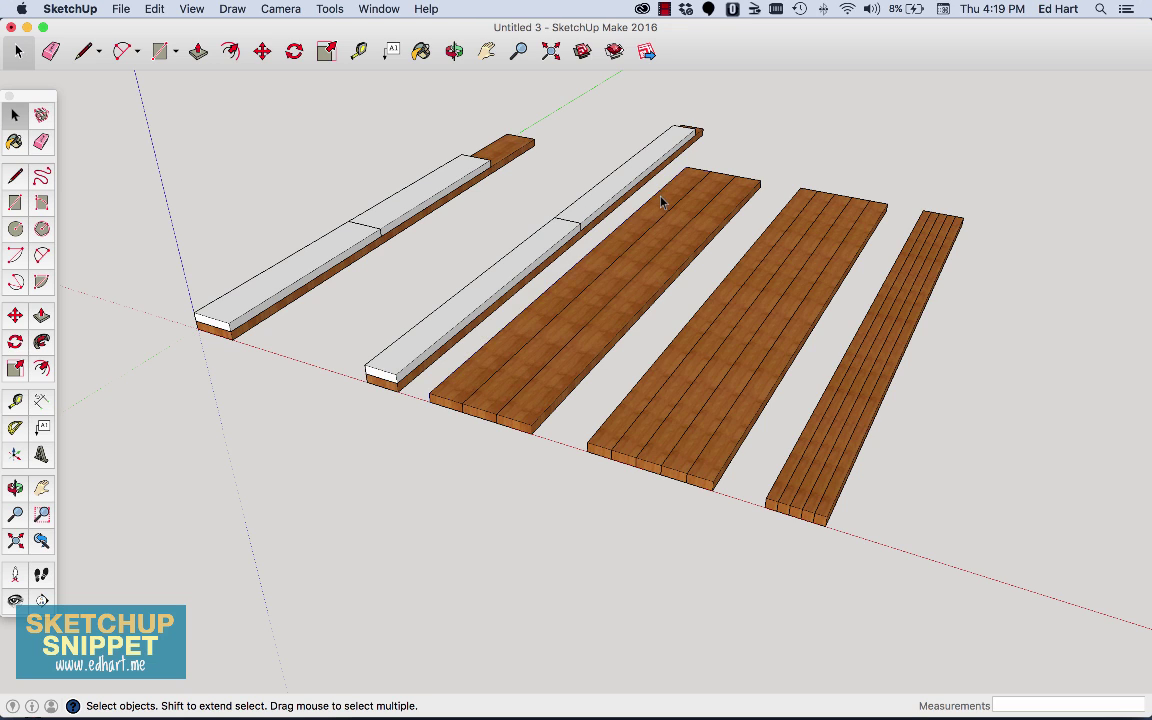
key(Delete)
drag(298, 364, 496, 250)
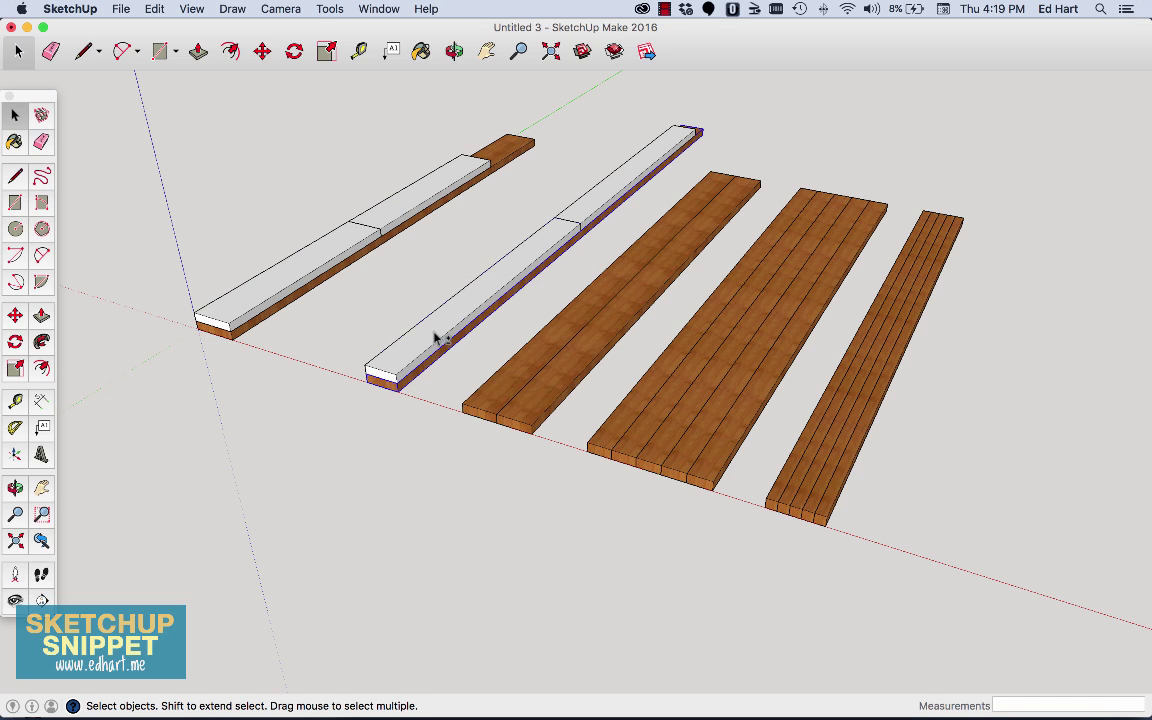
Step: Paste two copies of the second white part side by side on the middle stack
click(437, 334)
key(super+c)
key(super+v)
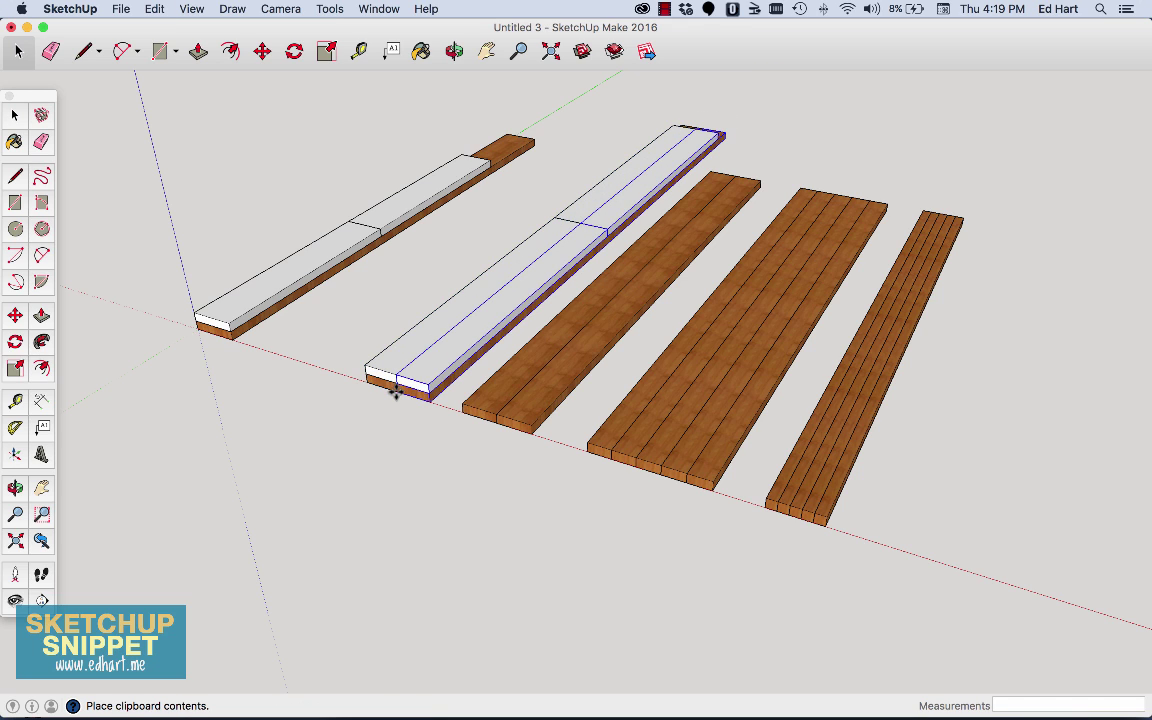
click(396, 390)
key(m)
key(super+v)
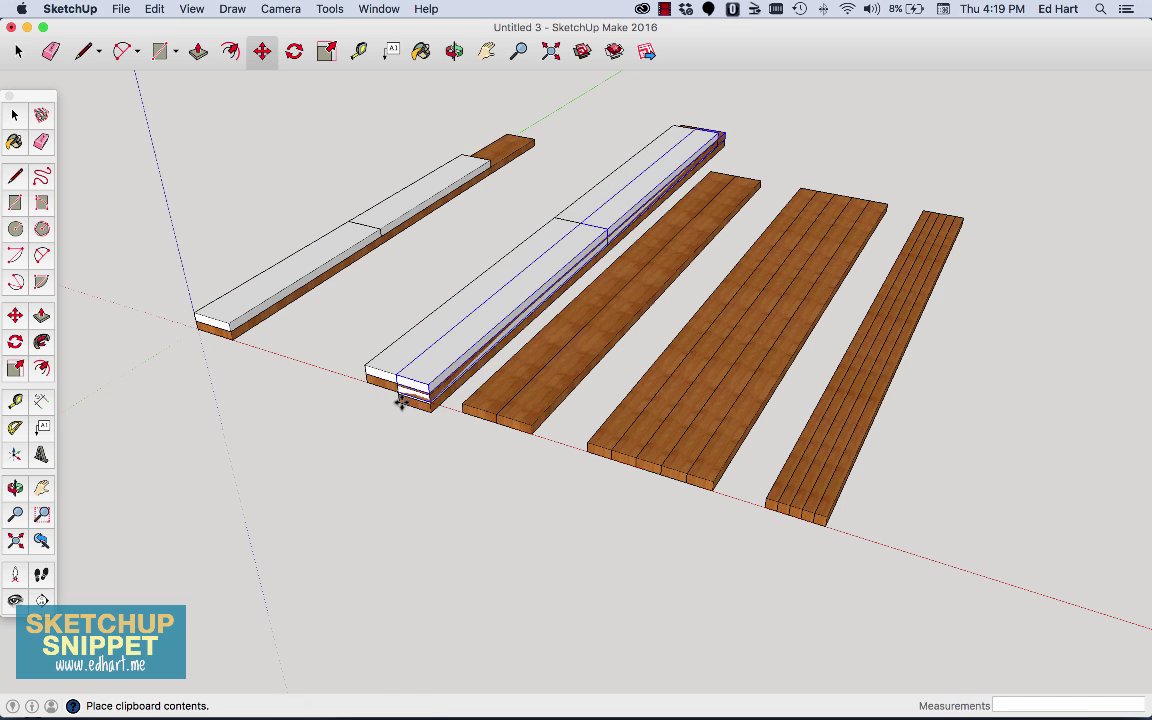
click(430, 390)
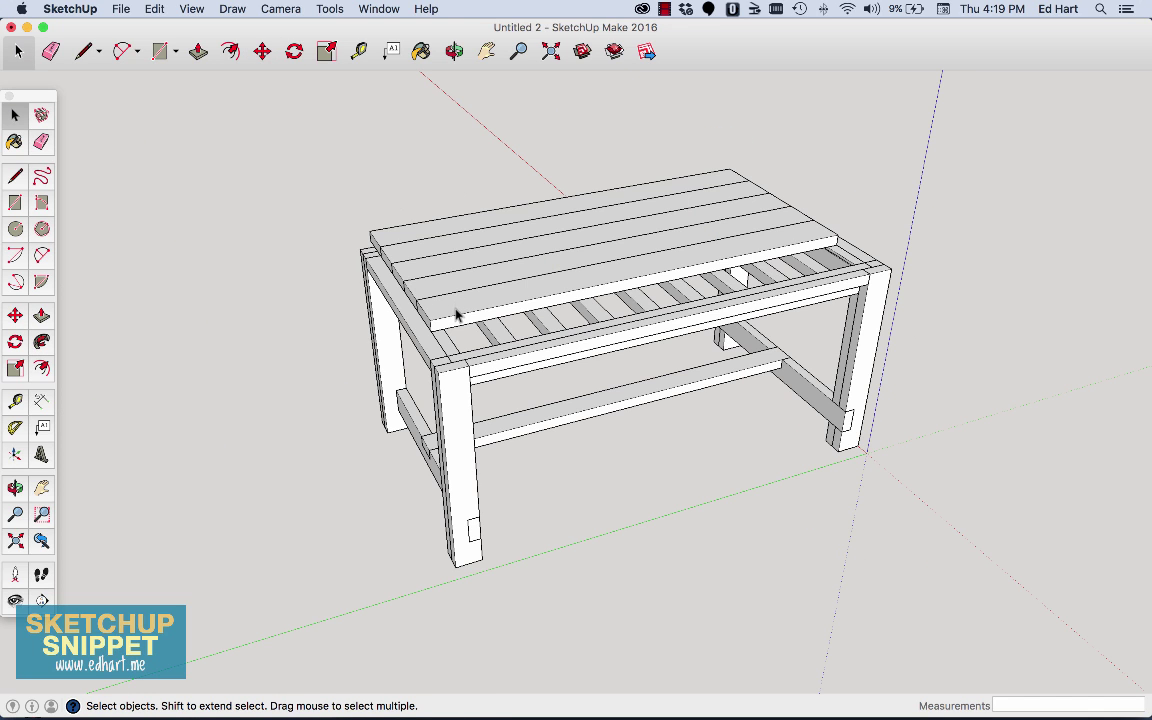
Step: Delete the four front top boards from the table model
click(455, 315)
key(Delete)
click(445, 298)
key(Delete)
click(443, 282)
key(Delete)
click(433, 258)
key(Delete)
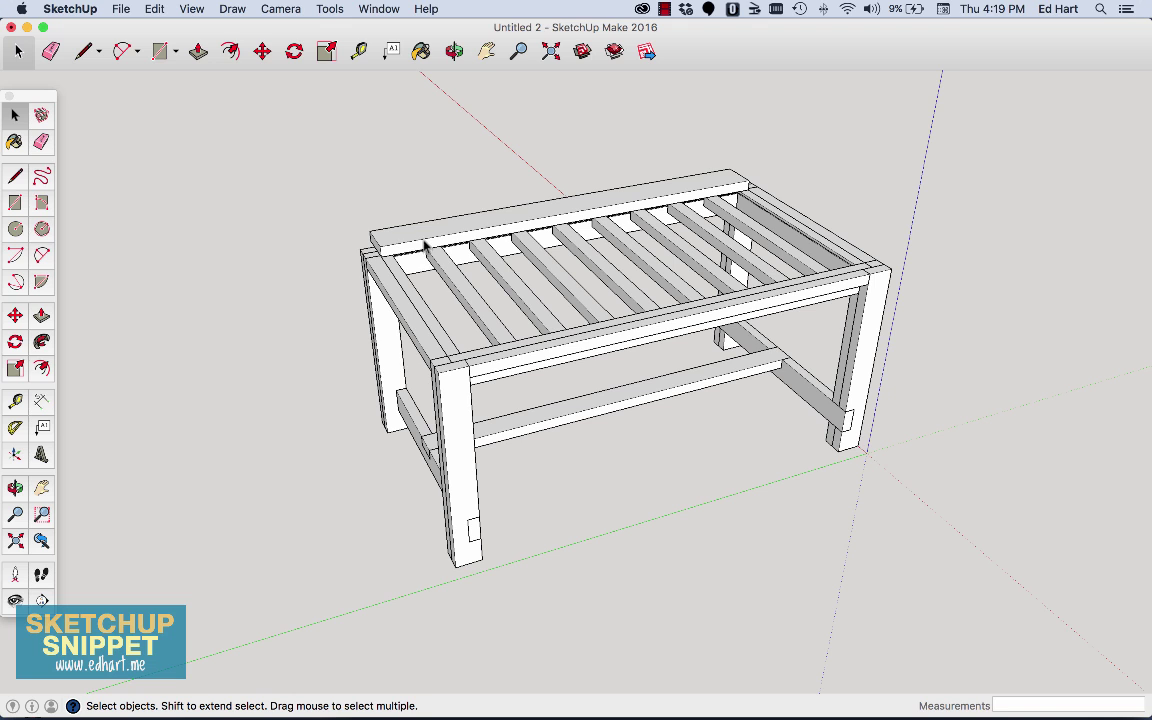
Step: Paste the table's back top board beside the white boards and delete the extra long brown board
click(425, 245)
key(super+c)
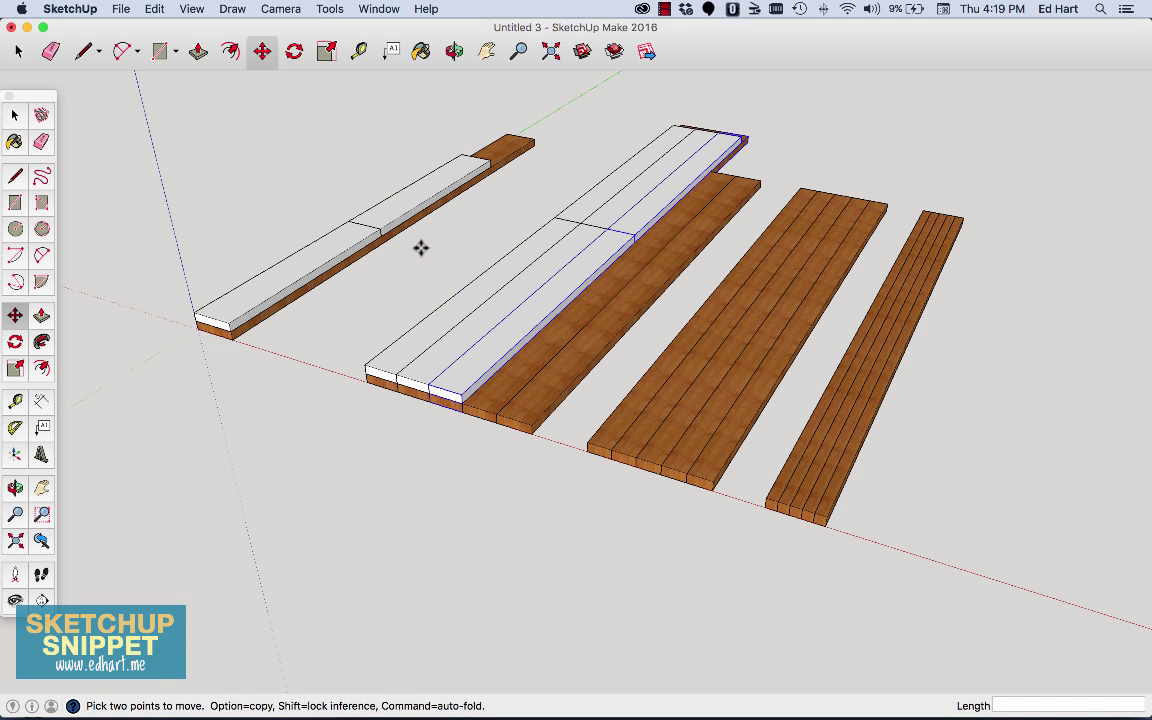
key(super+v)
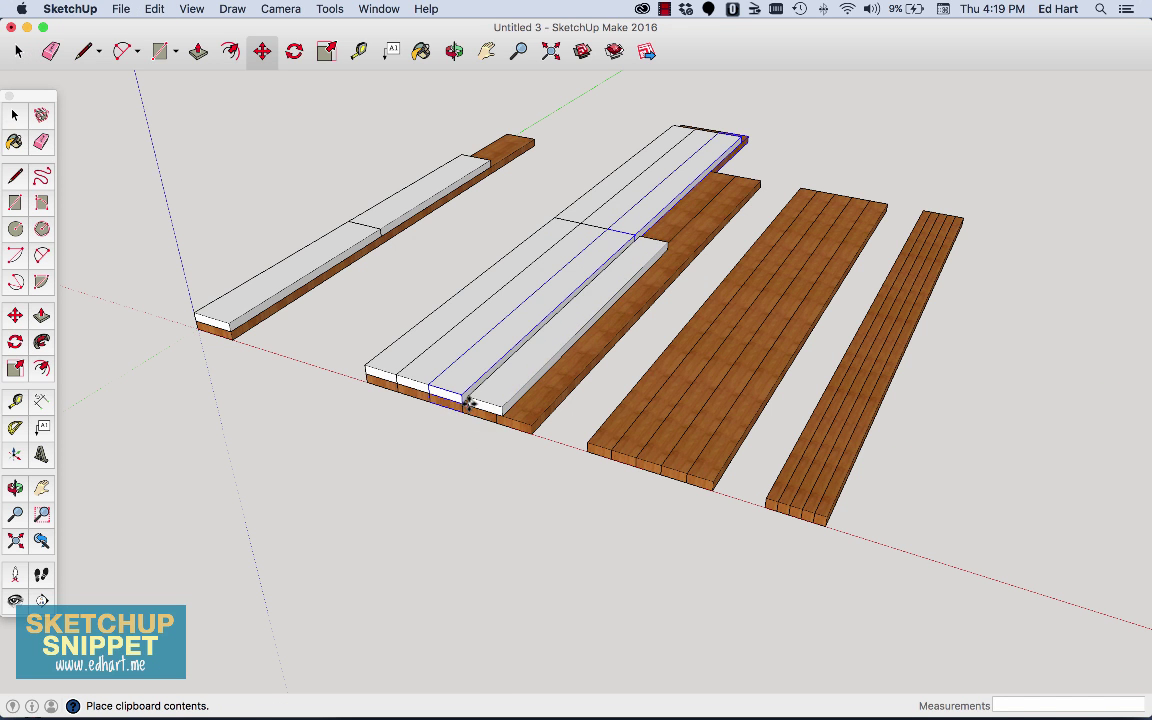
click(465, 400)
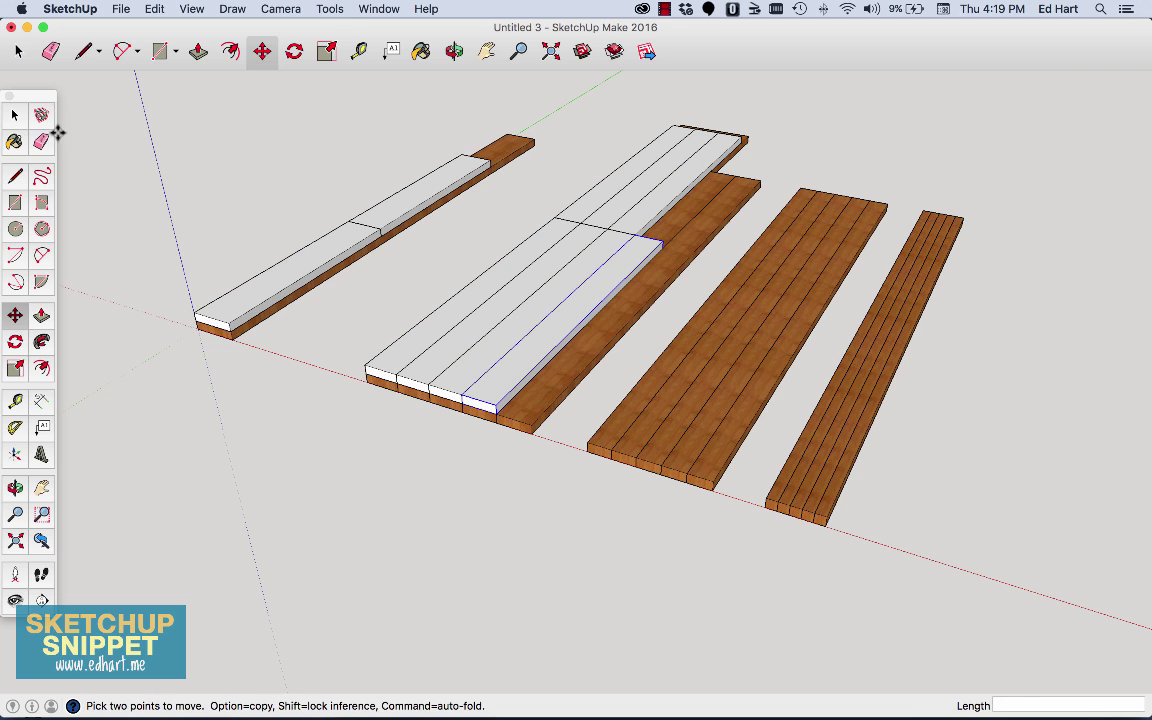
click(16, 117)
click(713, 215)
key(Delete)
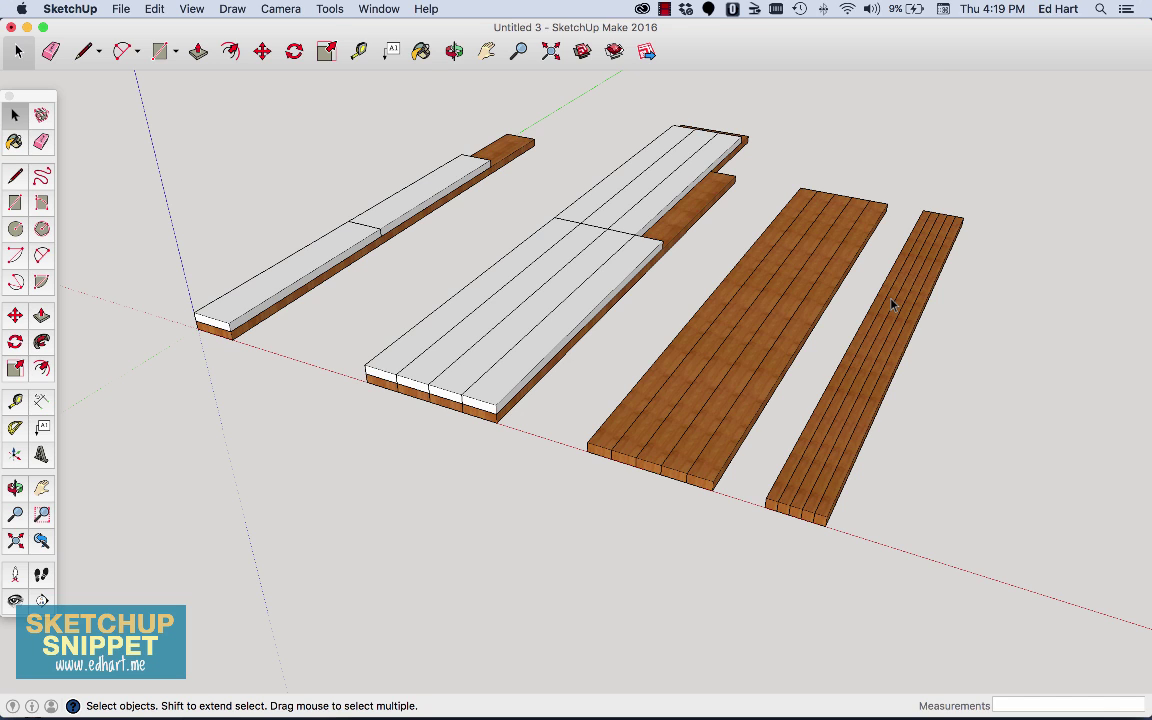
key(super+grave)
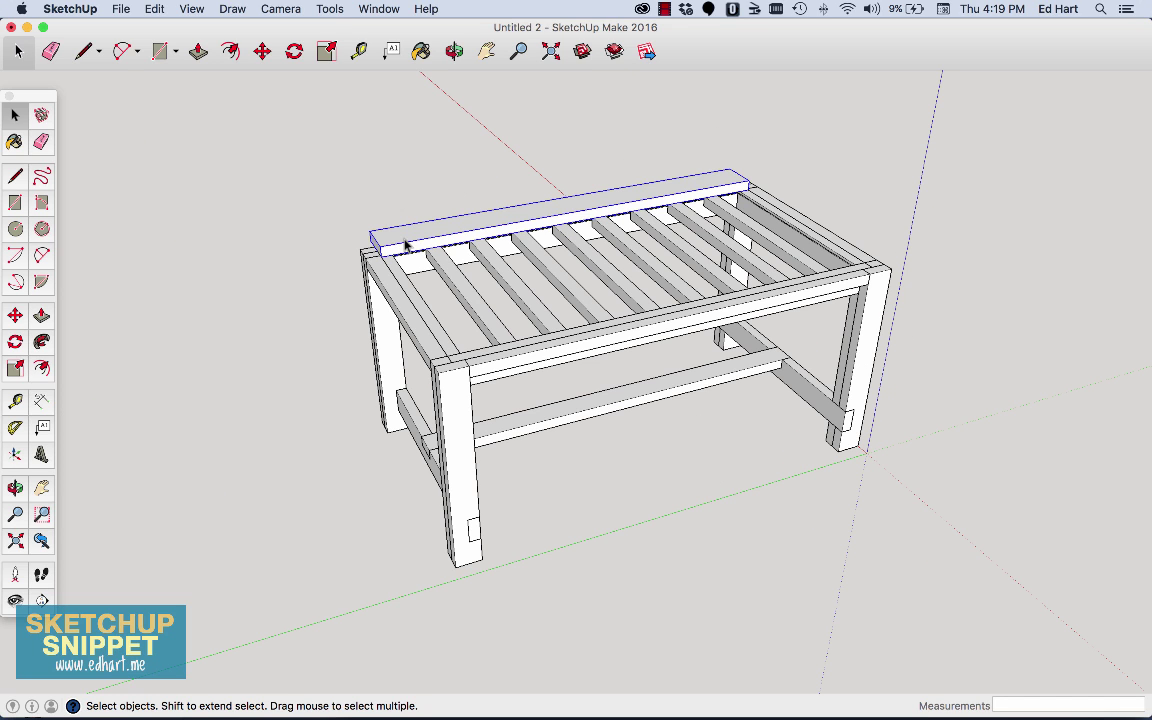
Step: Delete the table's back top board, then copy the front apron rail and remove it from the table
key(Delete)
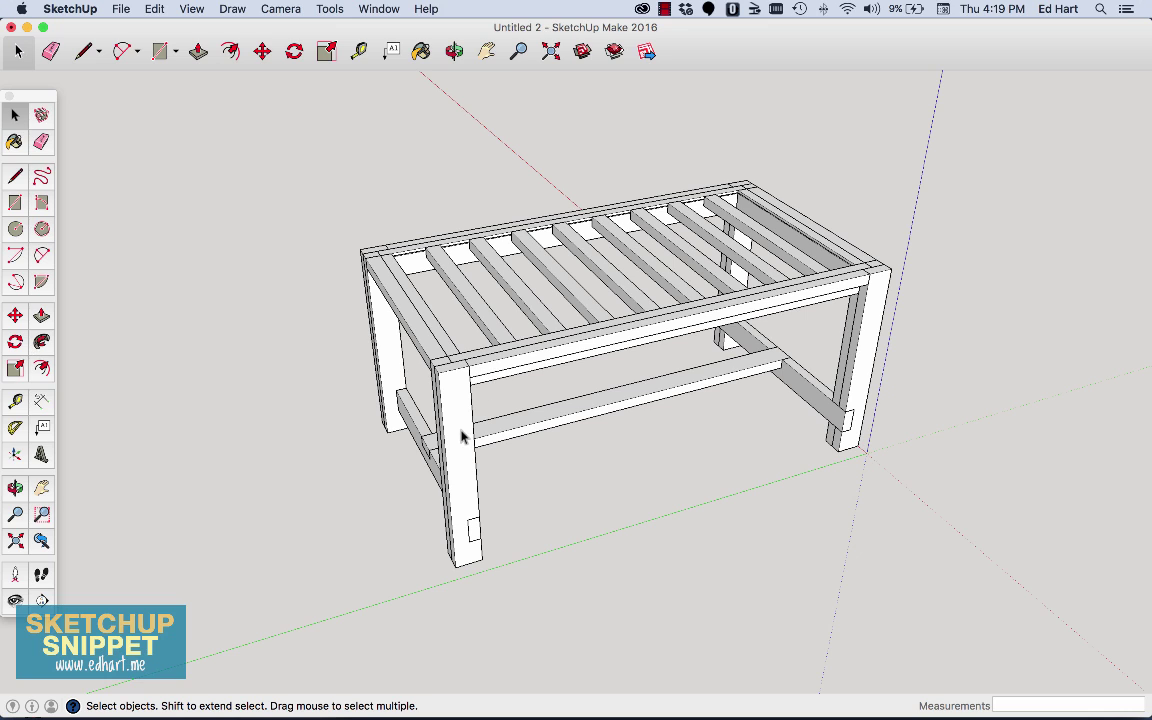
click(576, 420)
click(489, 378)
key(super+c)
key(super+v)
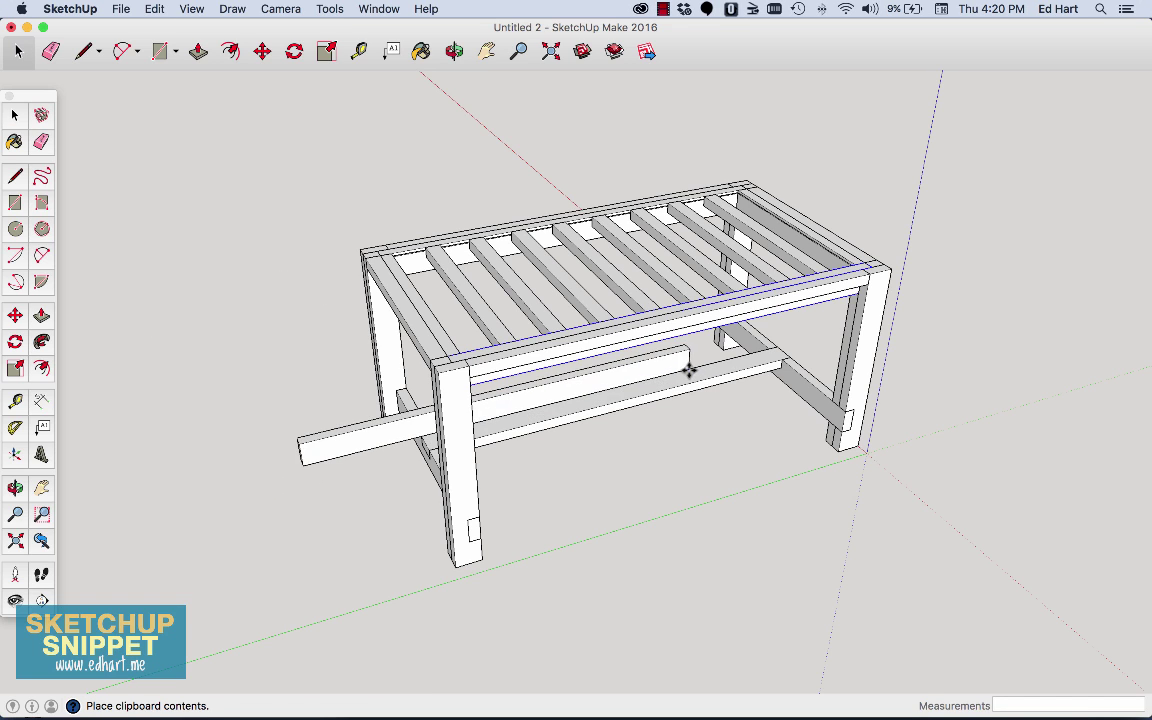
key(Escape)
key(Delete)
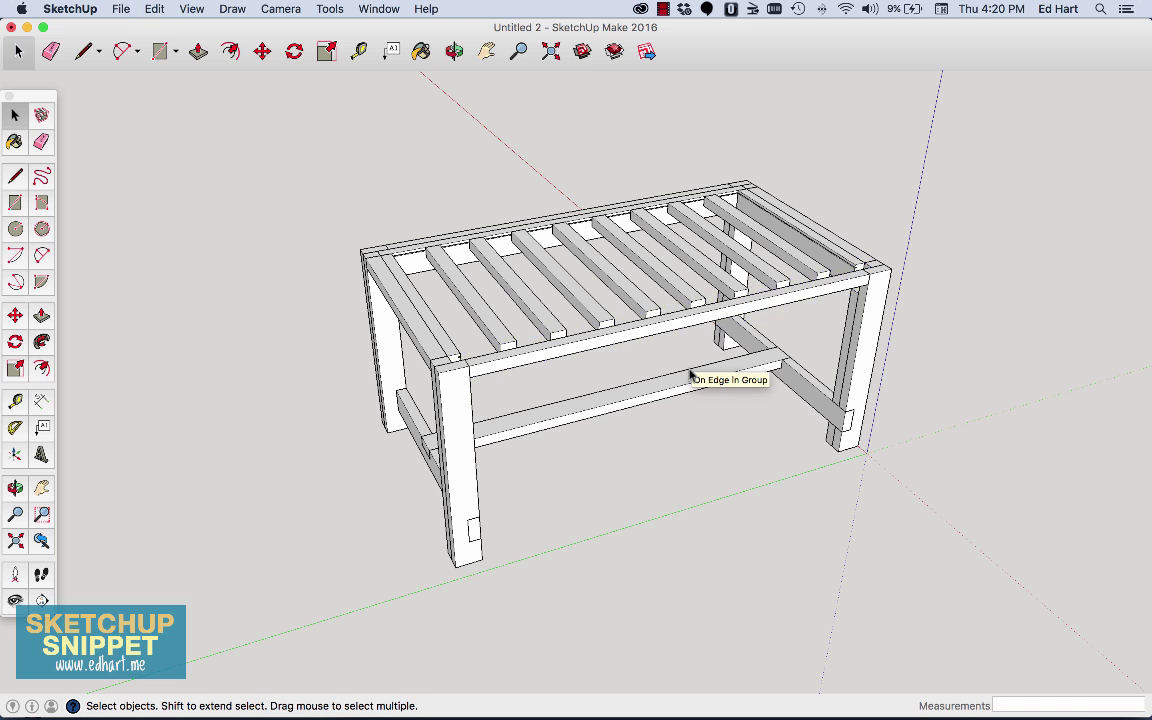
Step: Paste the apron rail at the third stack's front corner and rotate it to lie flat
key(super+grave)
key(super+v)
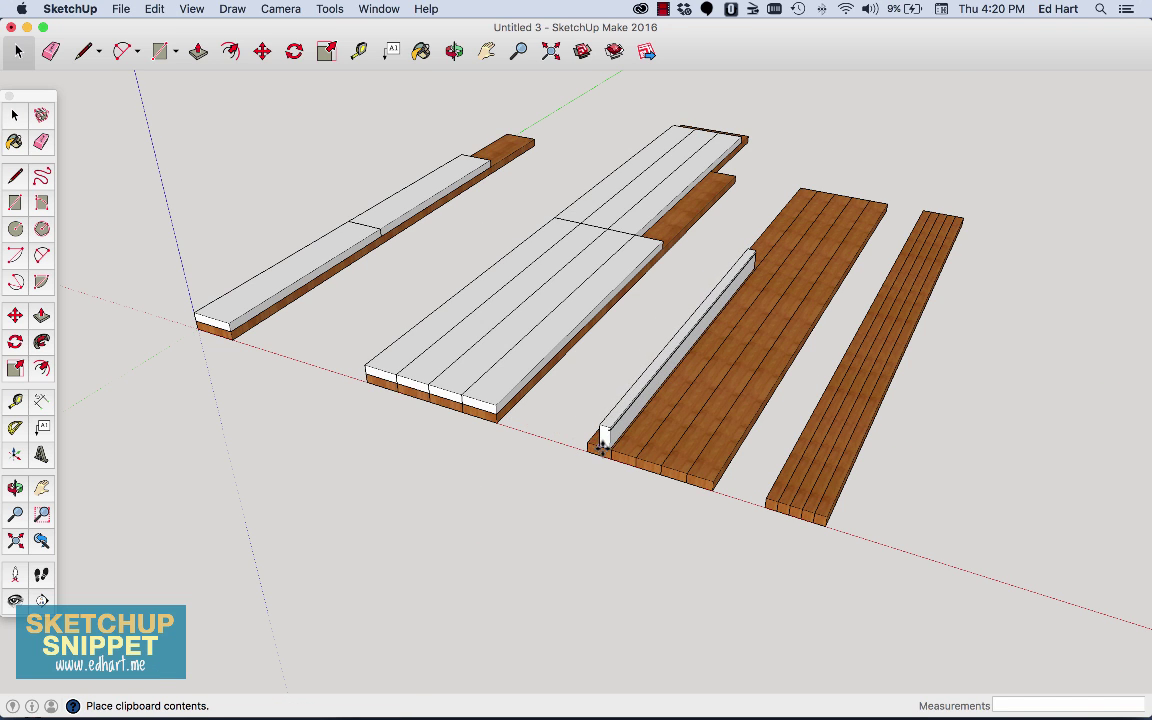
click(617, 445)
key(m)
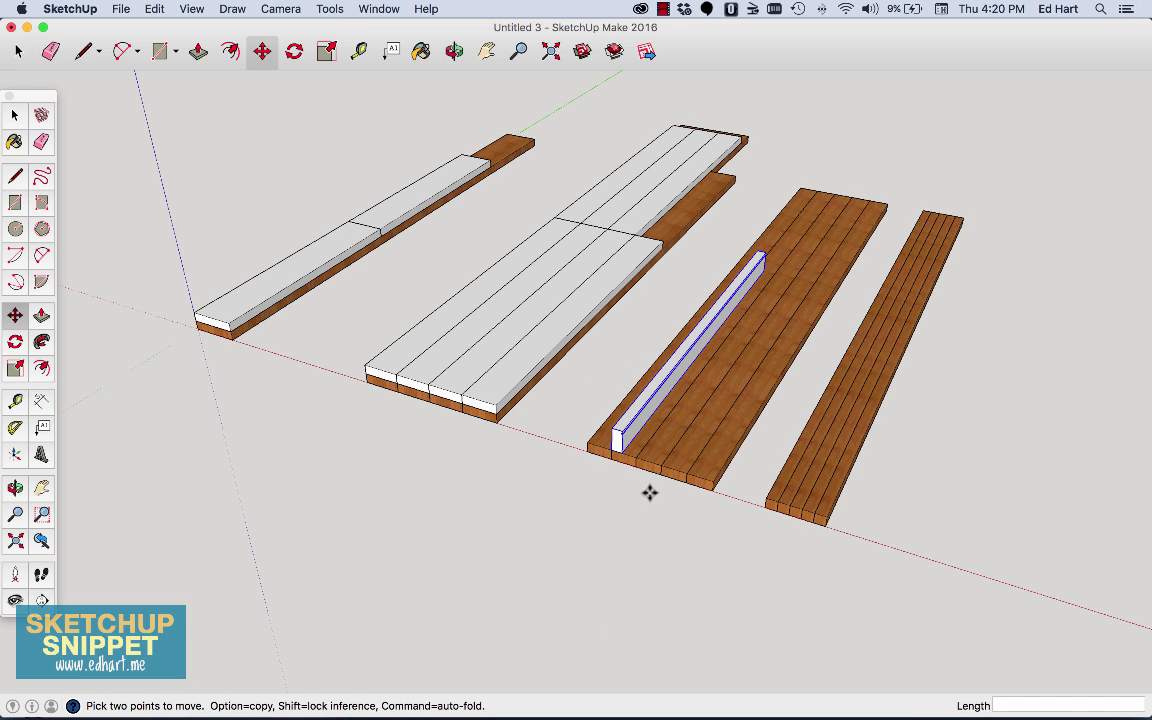
click(15, 342)
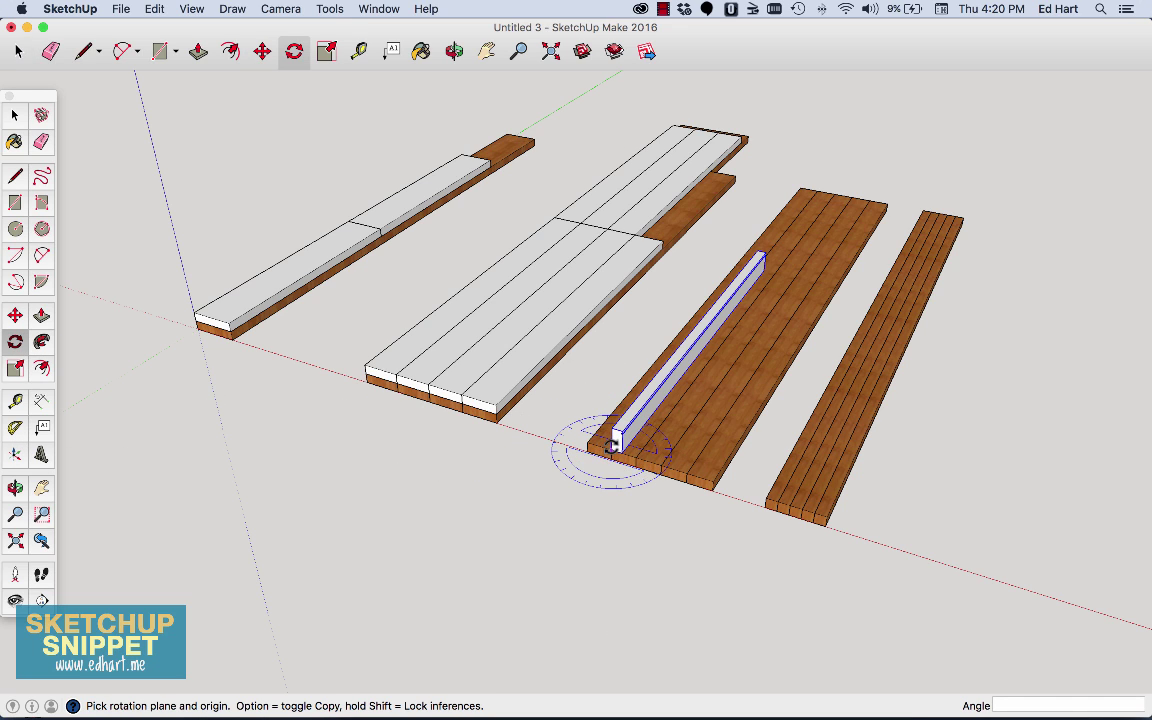
drag(614, 446, 625, 420)
click(768, 308)
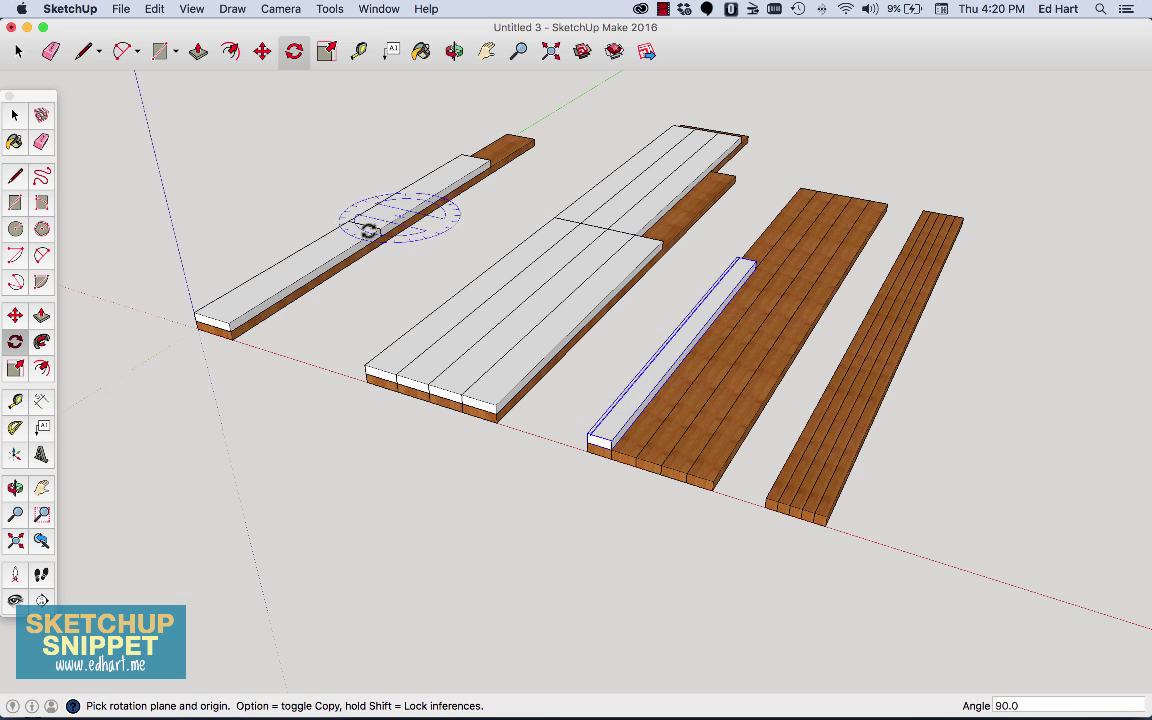
Step: Paste a second flat apron rail beside the first
click(14, 116)
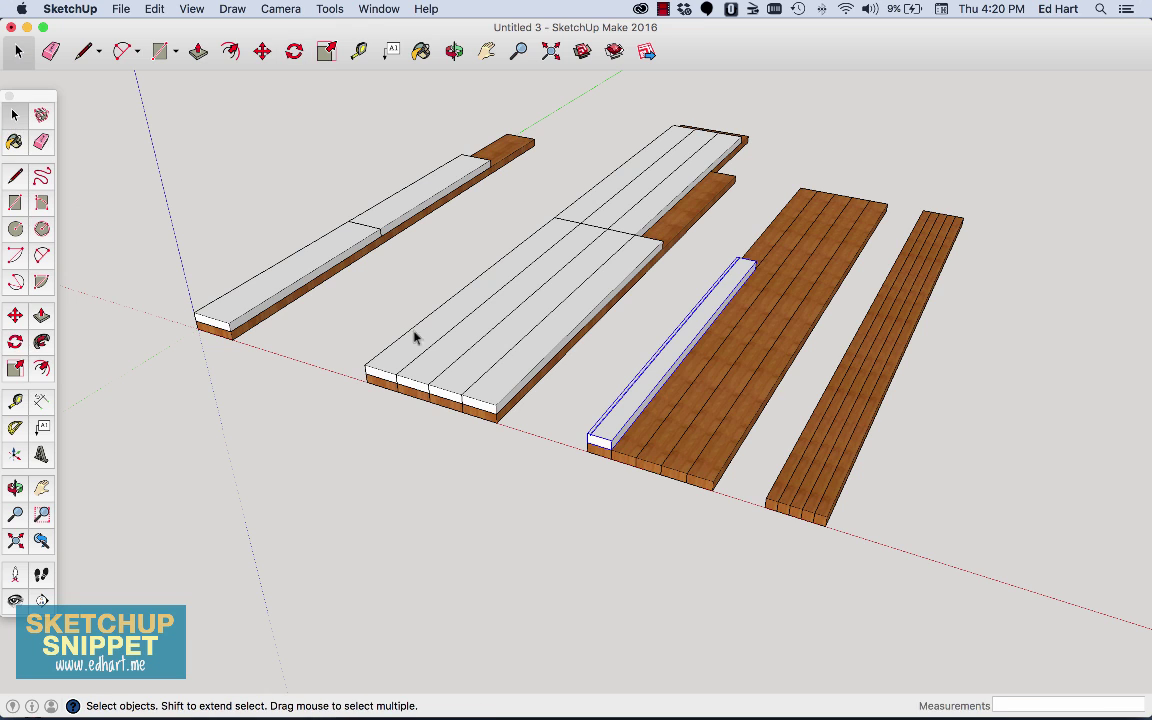
key(super+v)
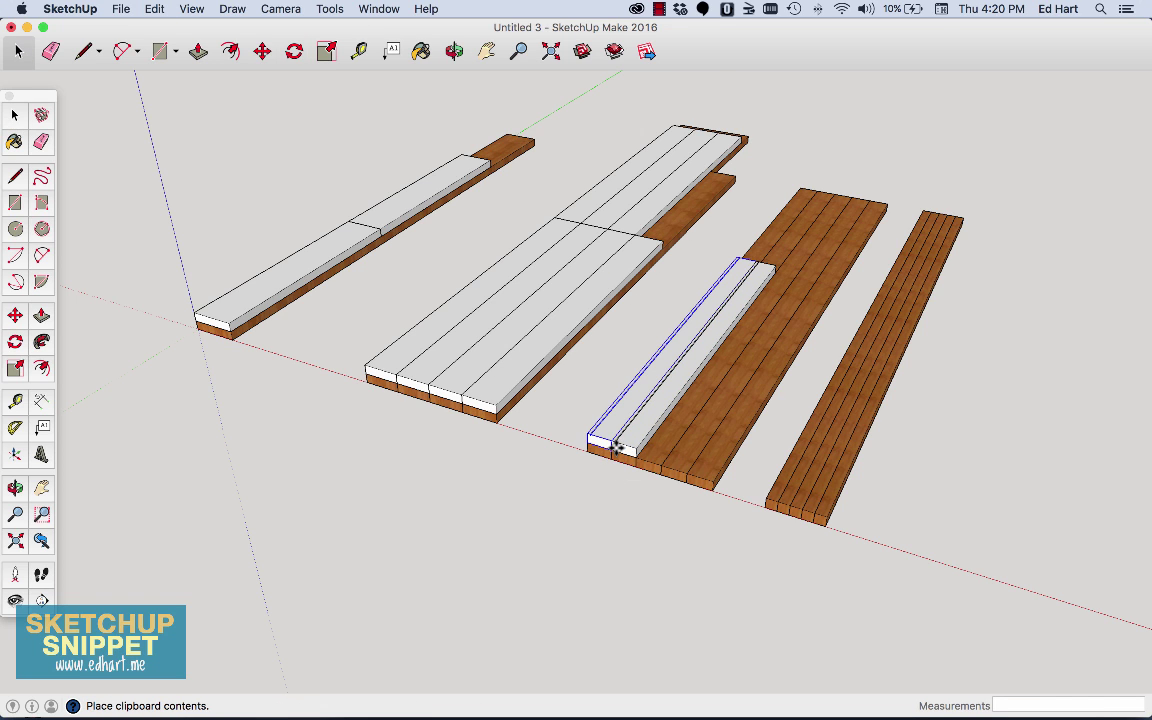
click(615, 440)
key(m)
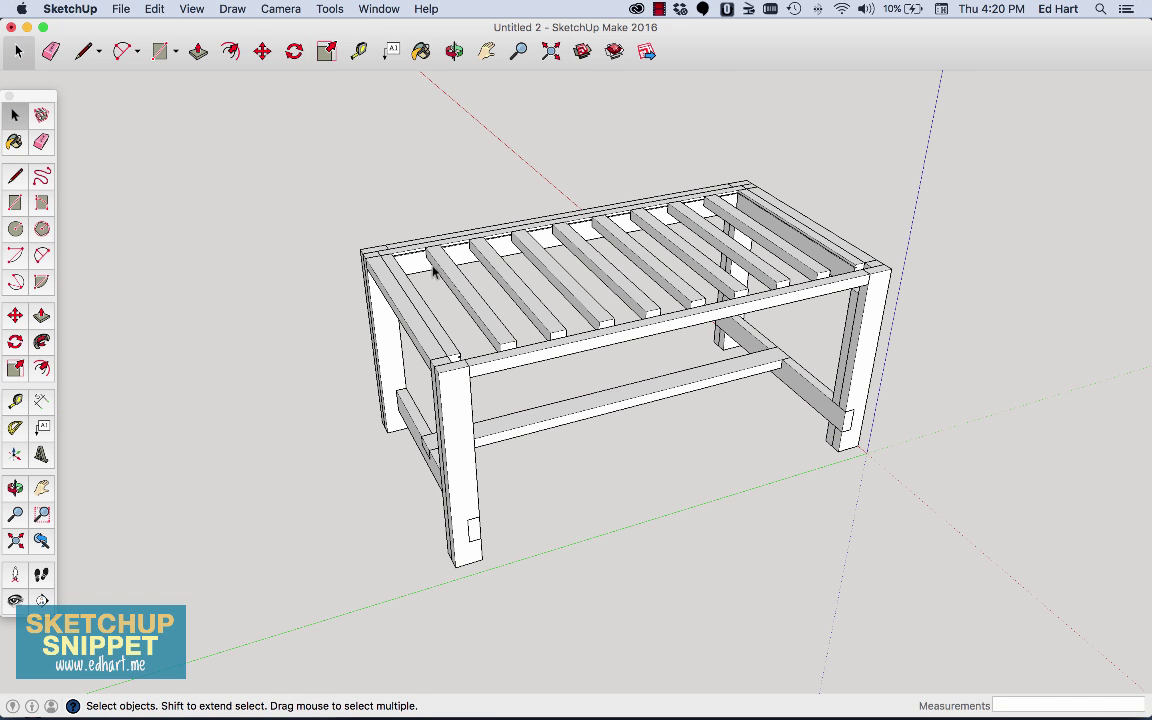
Step: Copy the table's lower front stretcher and place it beside the other rails in the board layout
click(534, 426)
key(m)
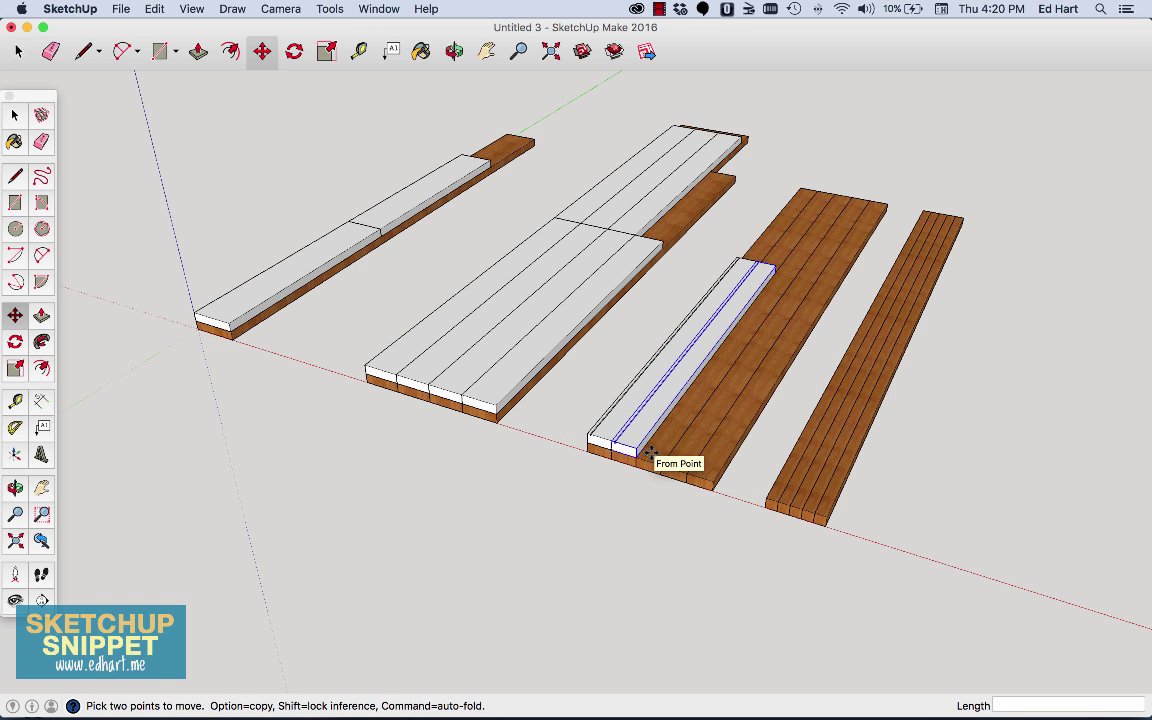
key(super+v)
click(749, 378)
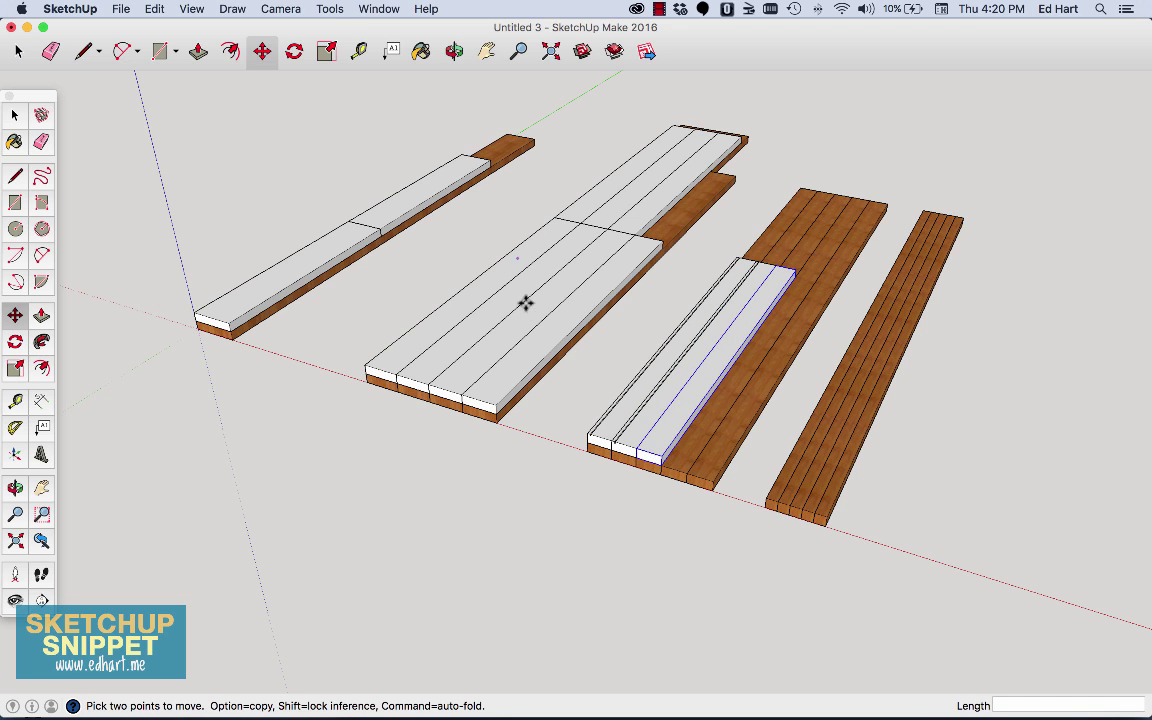
Step: Take the side stretcher off the table and paste it near the front of the stacks
key(super+grave)
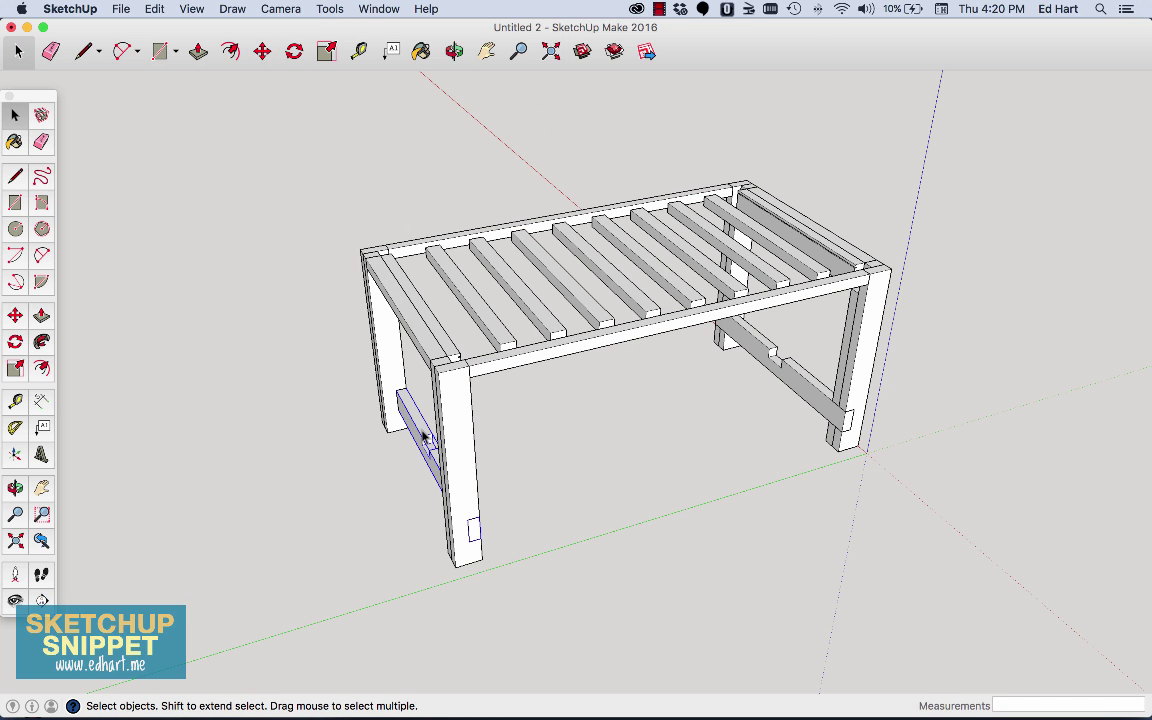
key(Delete)
key(super+grave)
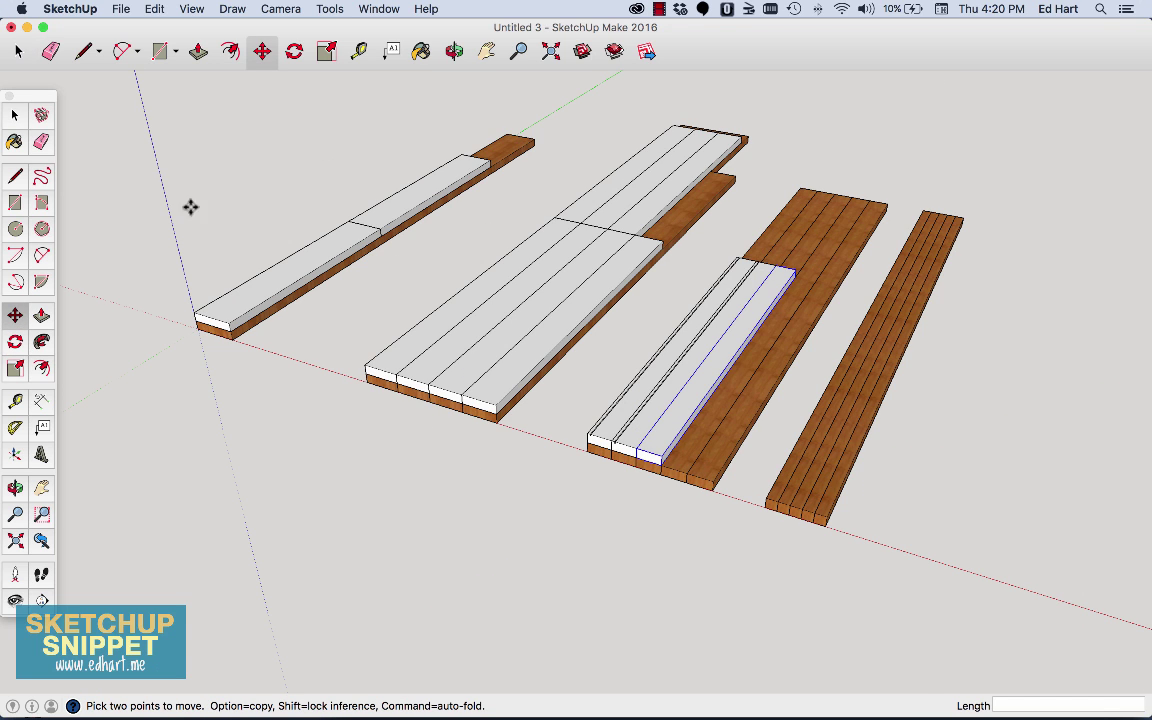
key(super+v)
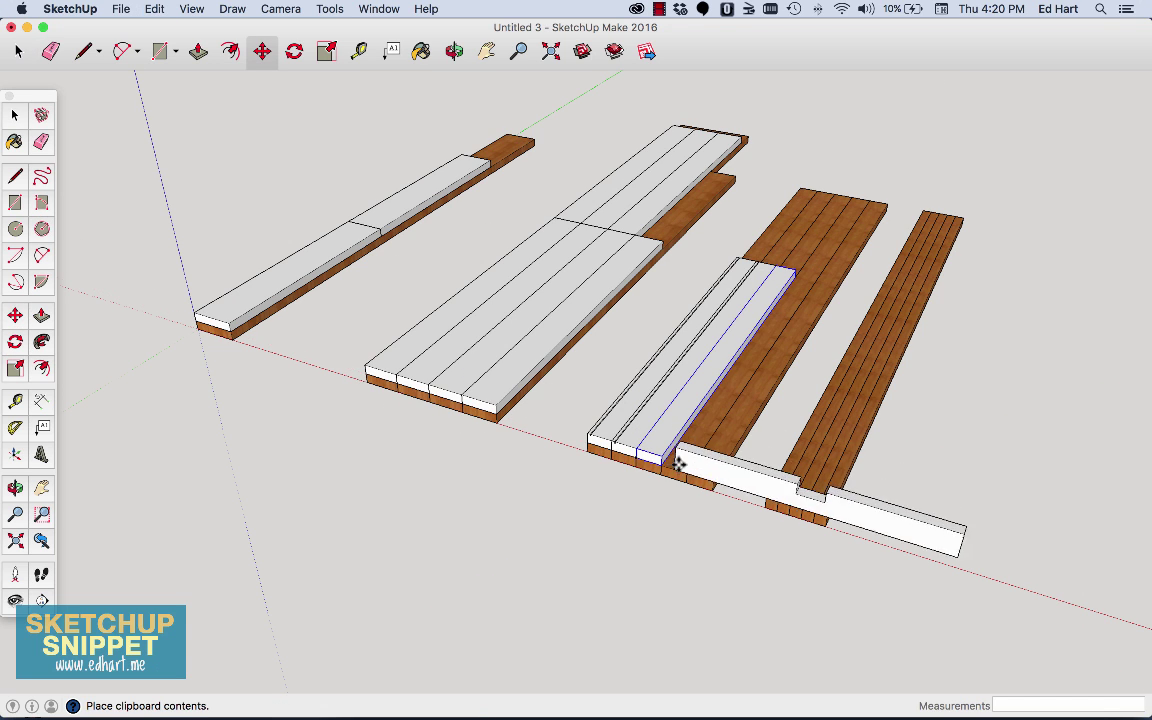
click(690, 468)
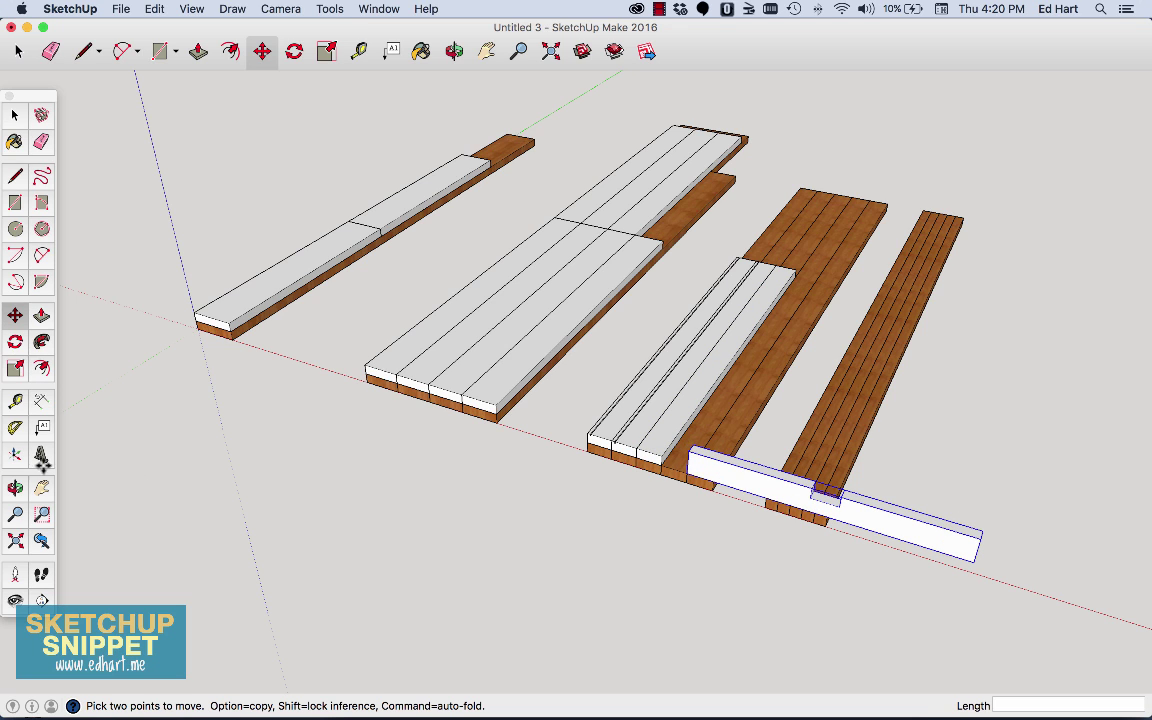
Step: Rotate the side stretcher to stand upright on its end
click(15, 342)
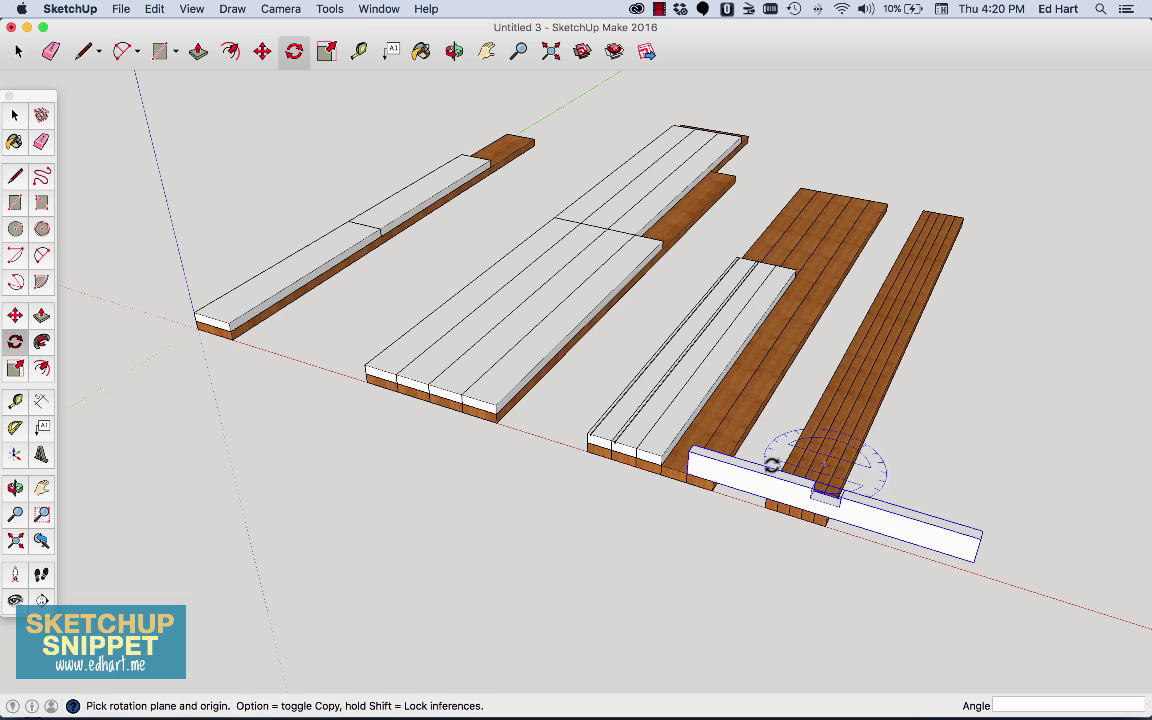
drag(689, 472, 790, 501)
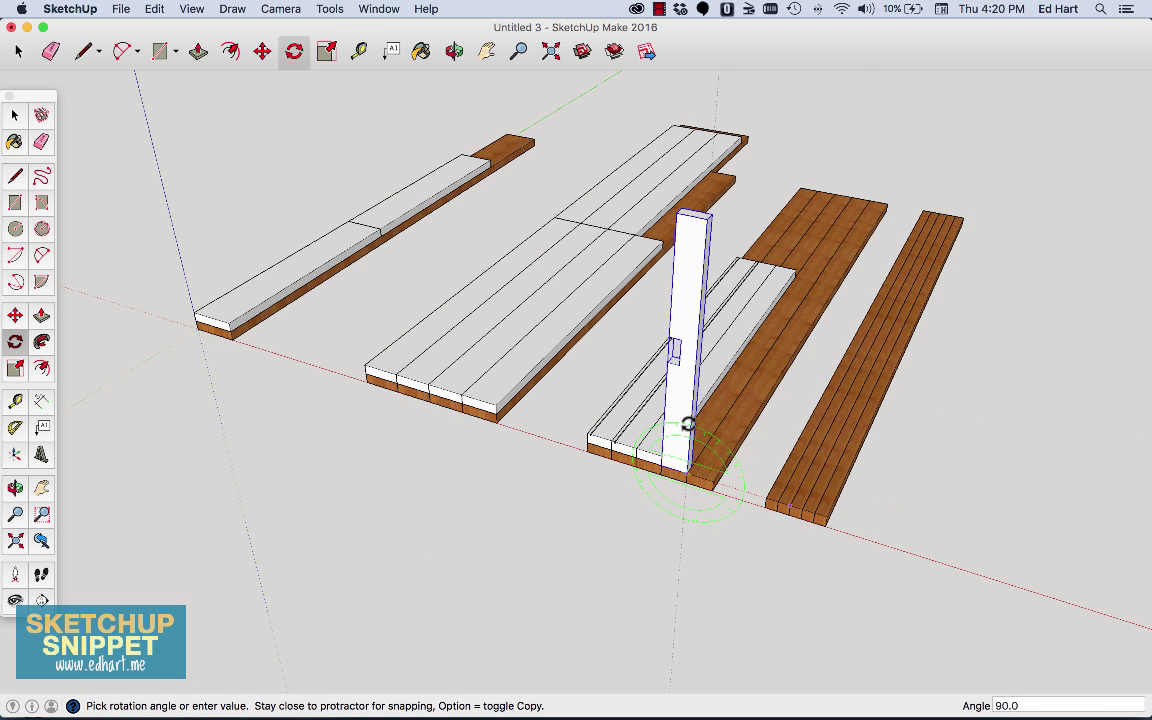
click(689, 424)
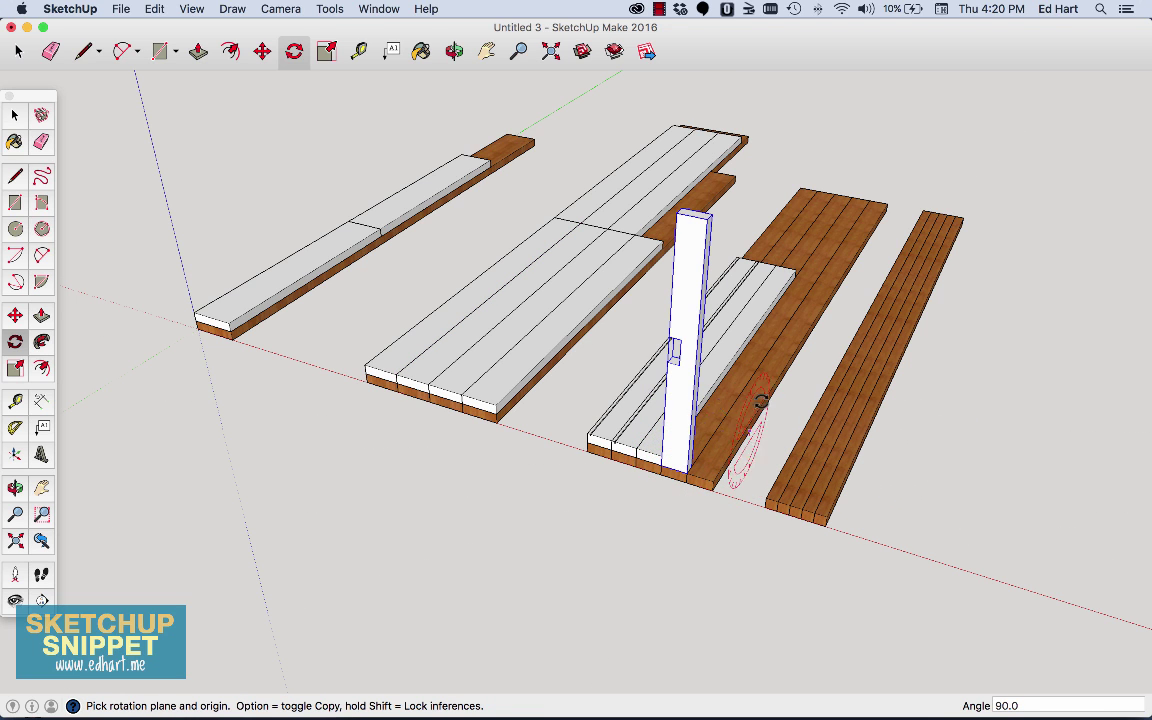
click(262, 51)
click(294, 51)
click(815, 524)
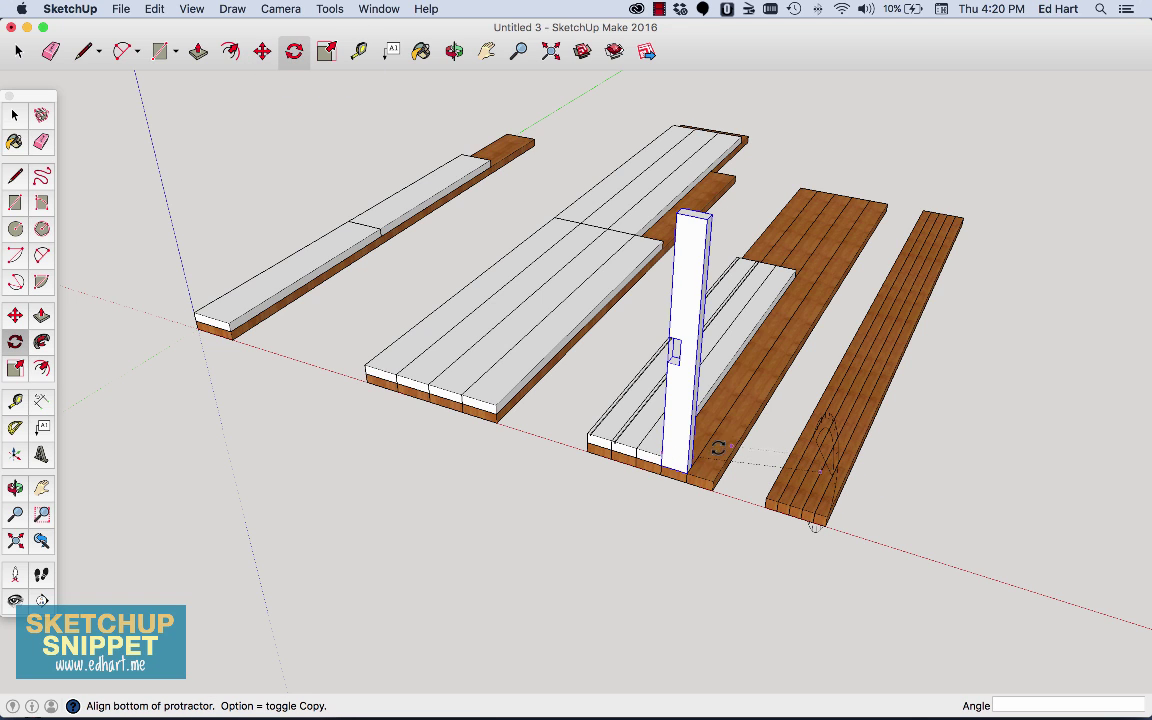
key(Escape)
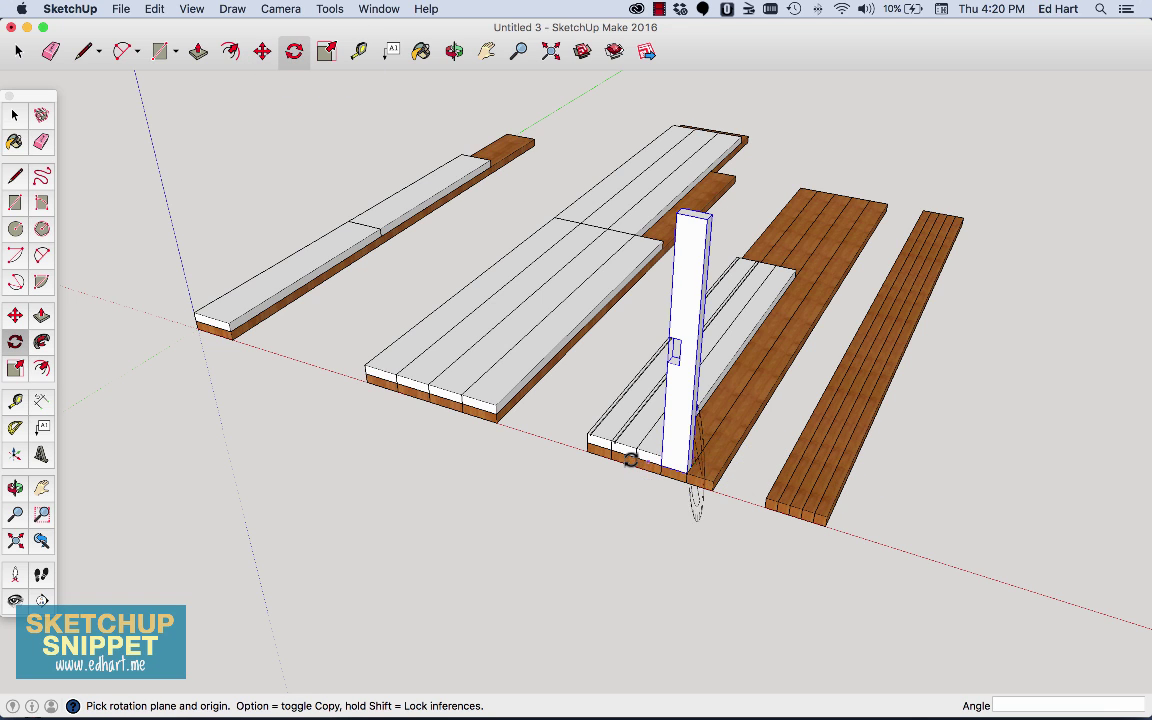
click(690, 462)
key(Escape)
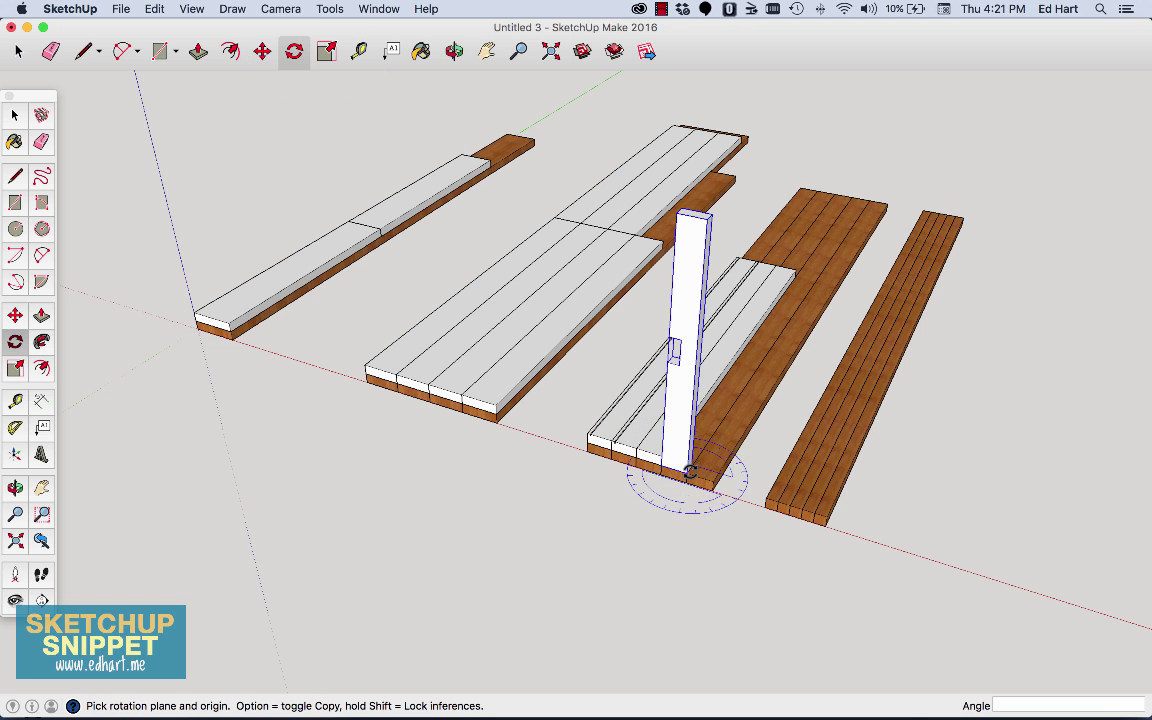
Step: Rotate the notched stretcher flat onto the stack and shift it 1 1/2 inches beside the rails
scroll(690, 462, up, 5)
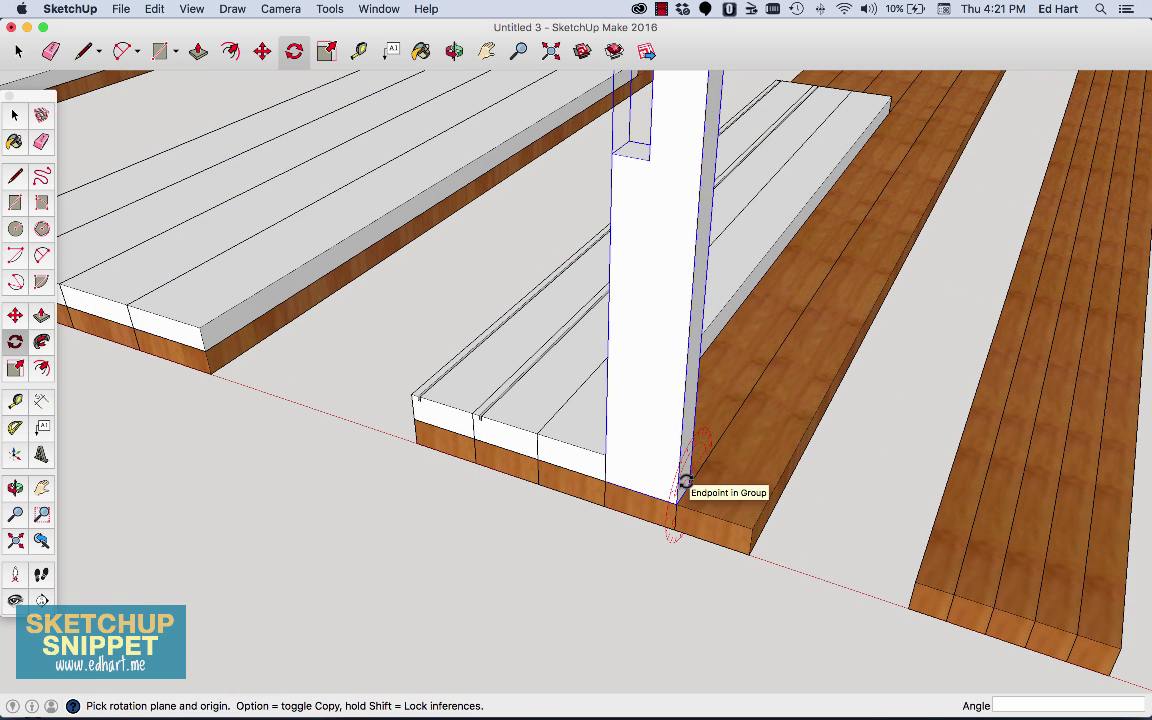
click(681, 490)
click(697, 336)
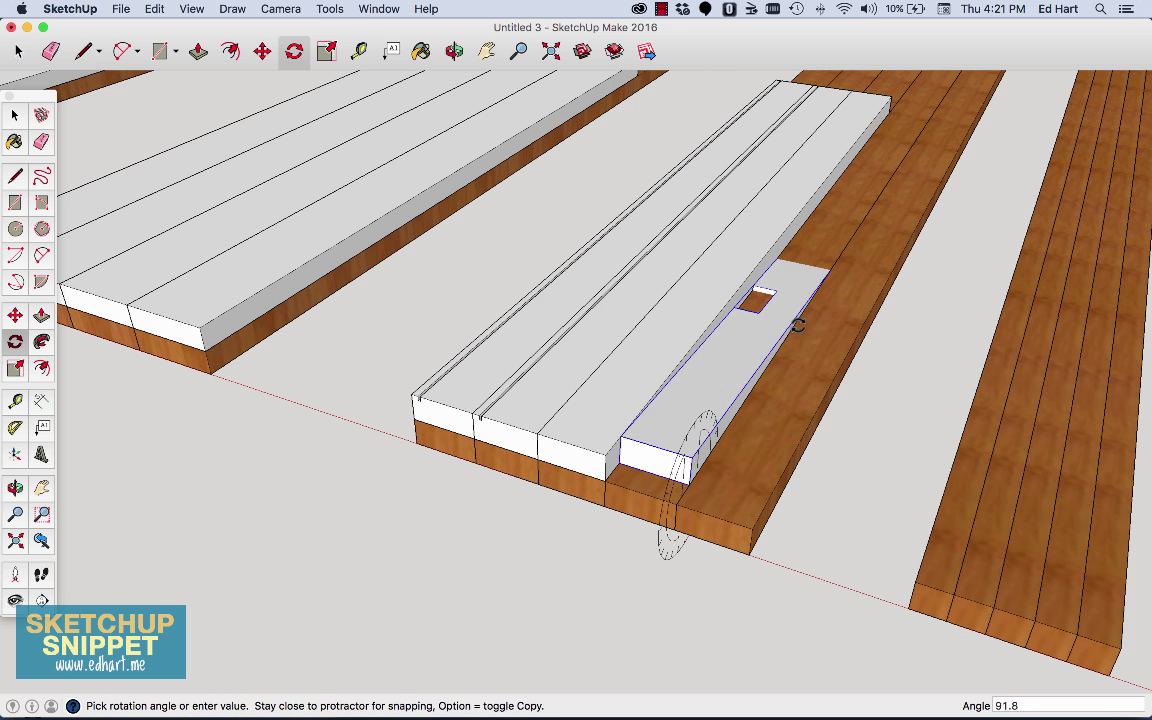
click(796, 323)
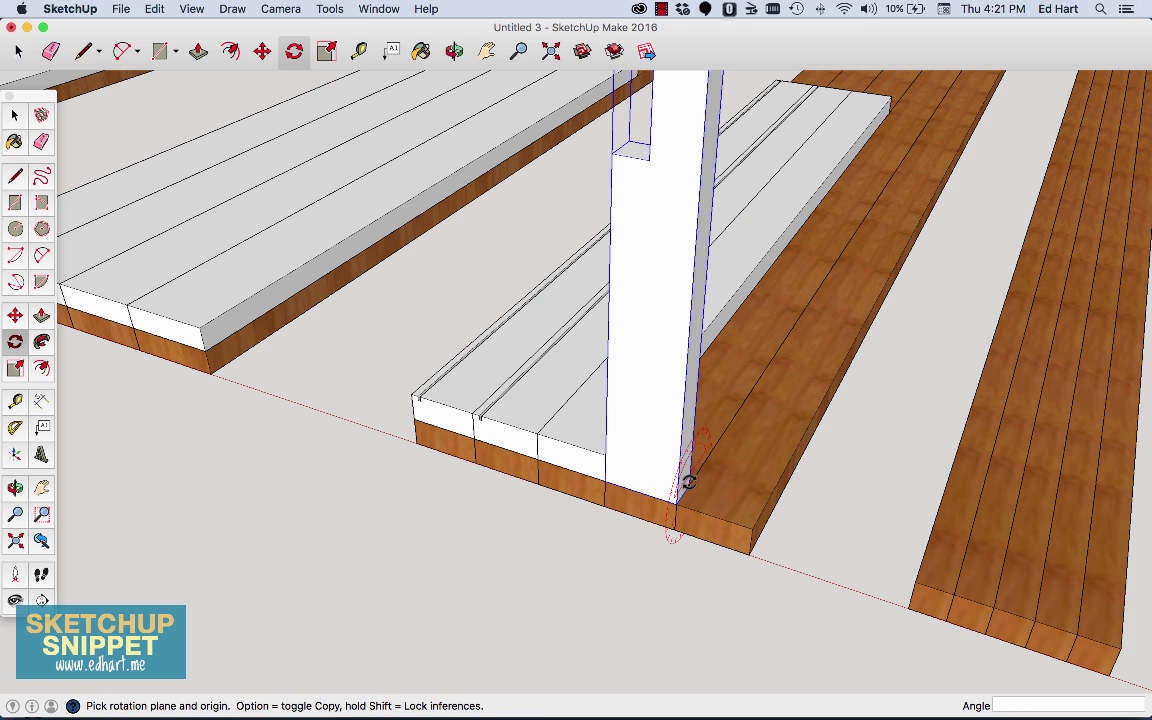
click(680, 490)
click(692, 403)
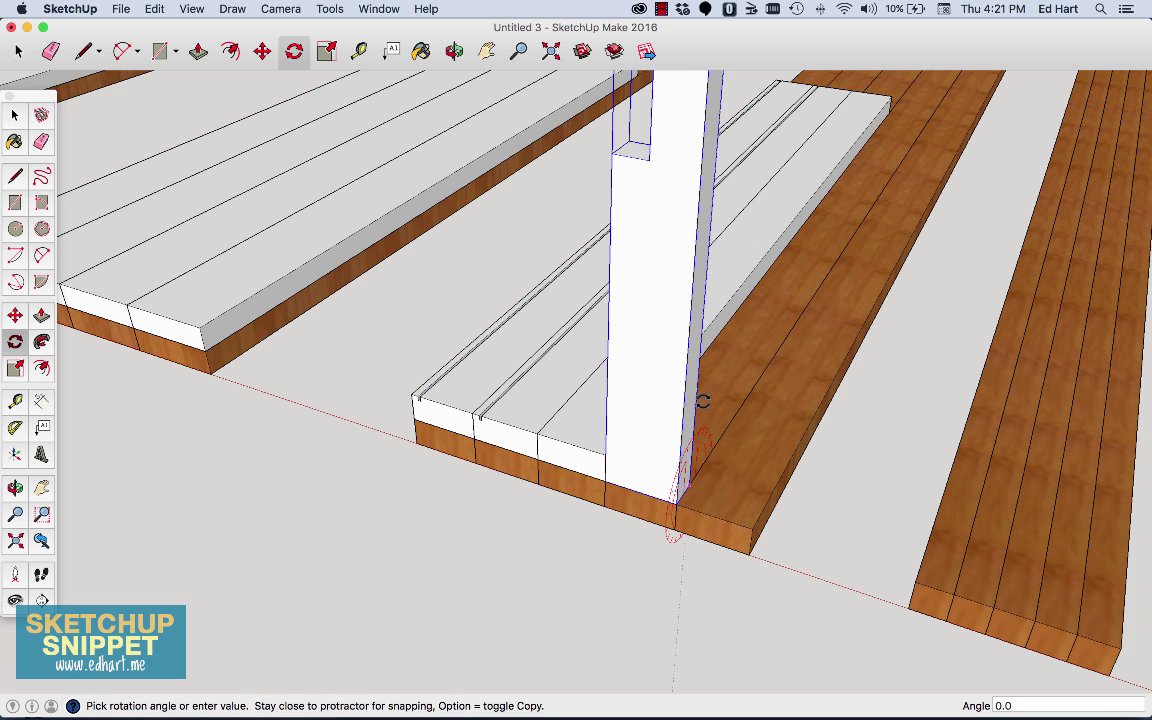
click(747, 392)
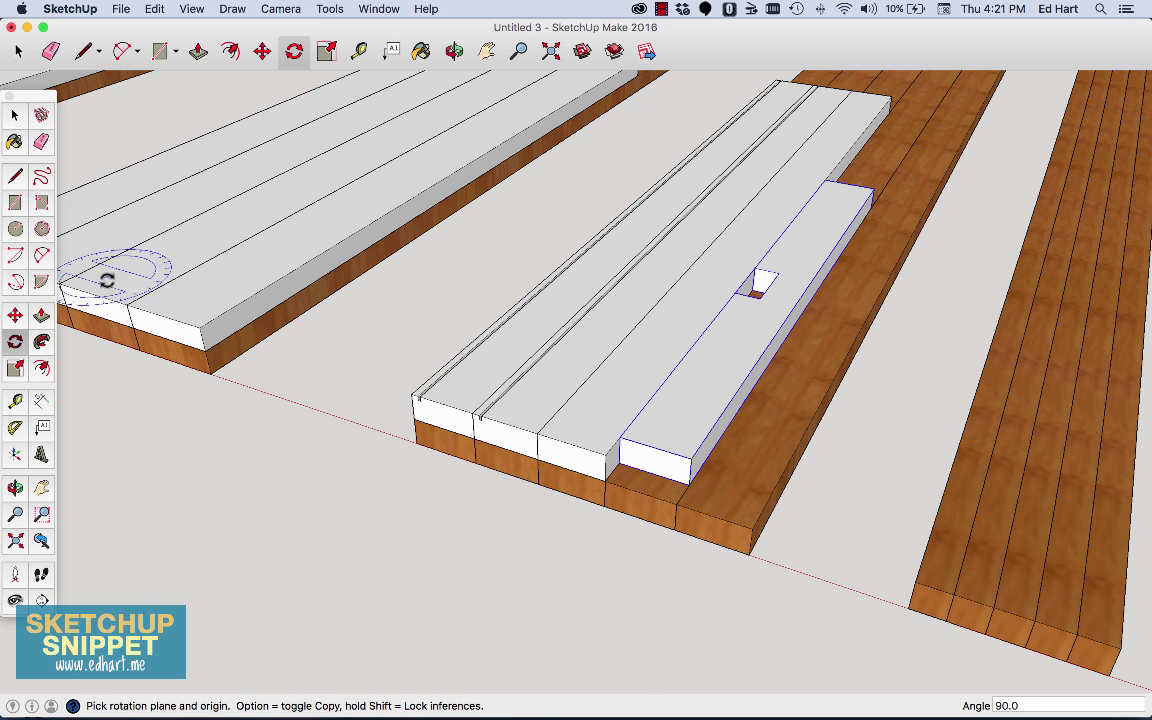
click(15, 315)
click(617, 436)
click(604, 458)
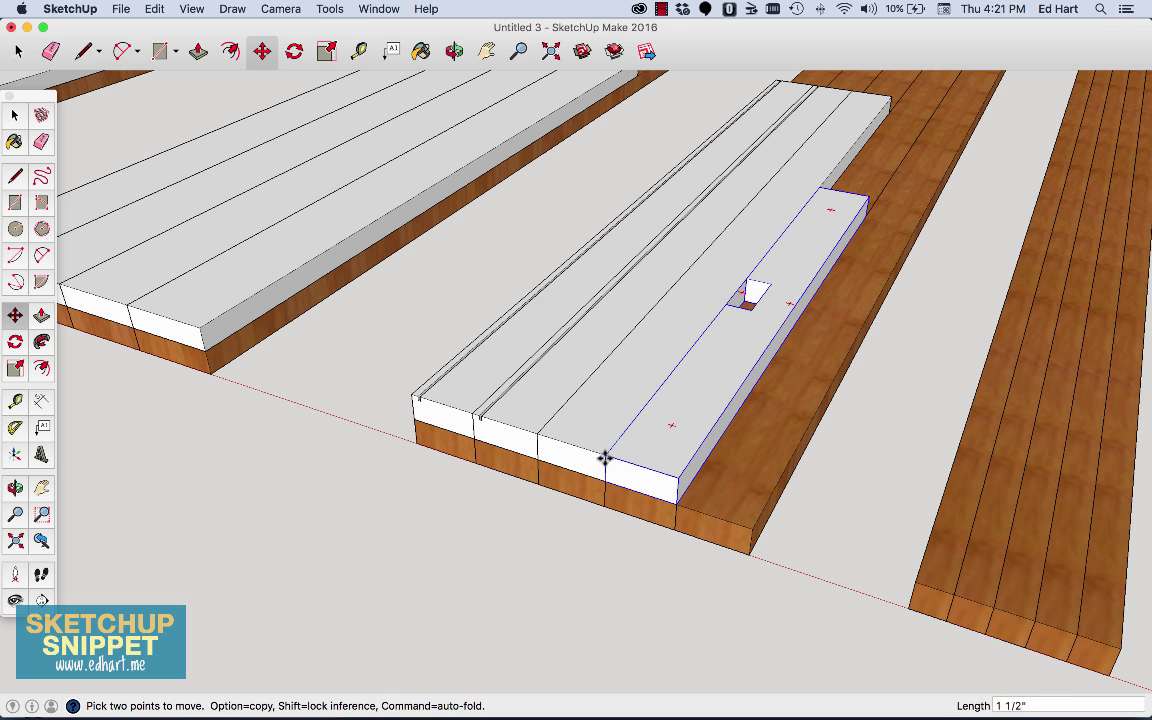
Step: Place a second notched stretcher further along the third stack and delete the table's last stretcher
click(550, 51)
key(super+v)
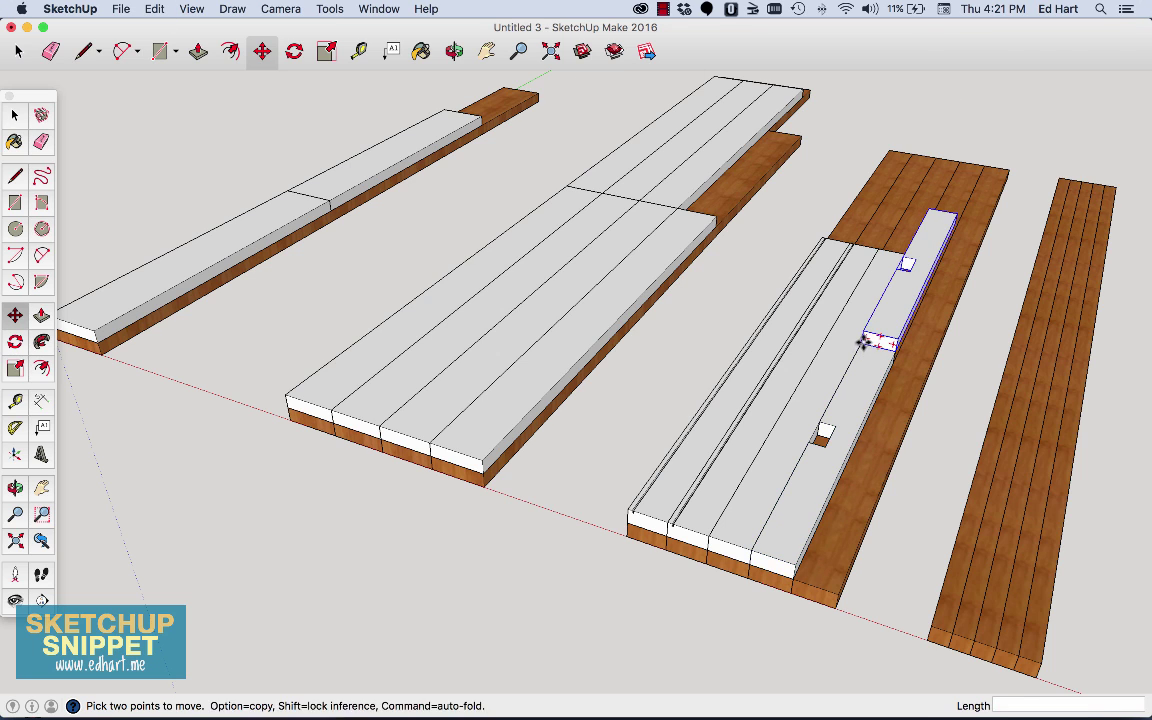
click(865, 334)
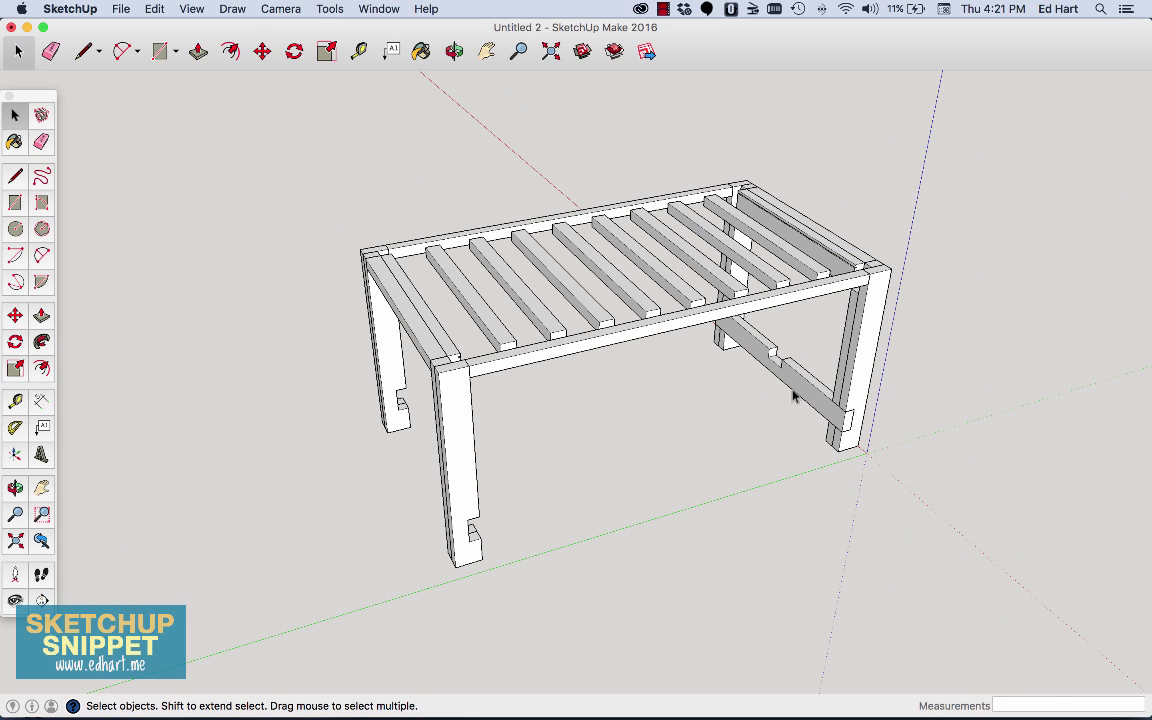
click(793, 397)
key(Delete)
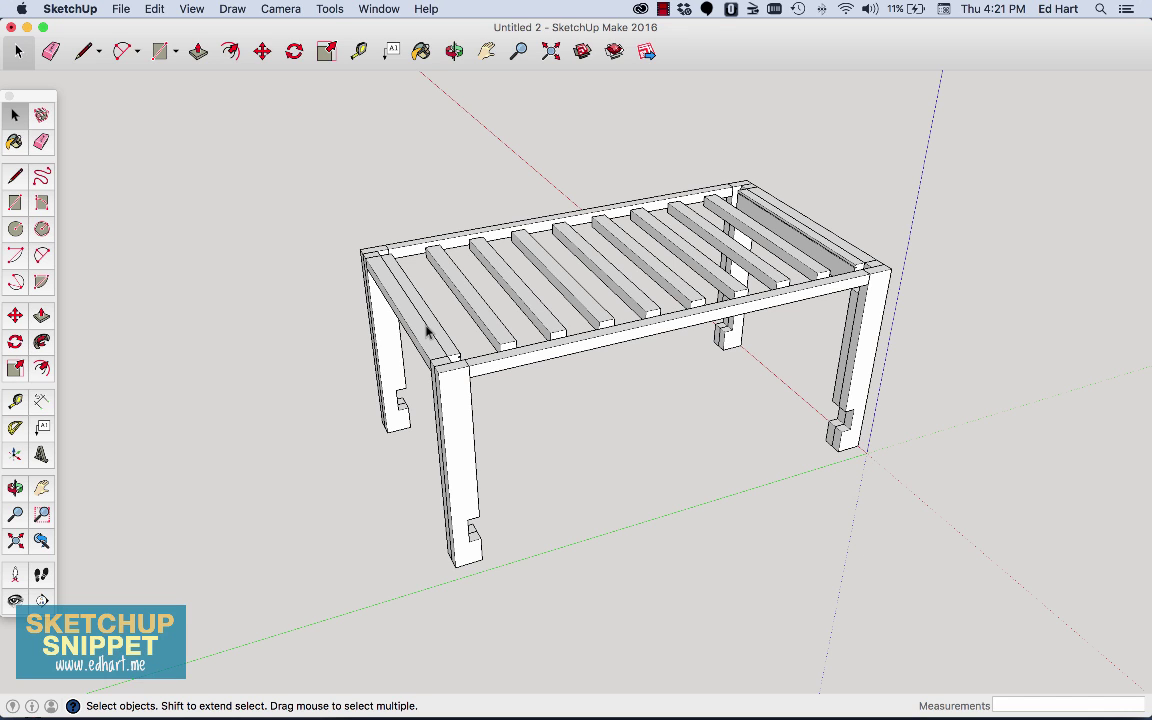
Step: Return to Untitled 3, where the legs and remaining parts lie across all four stacks
click(663, 9)
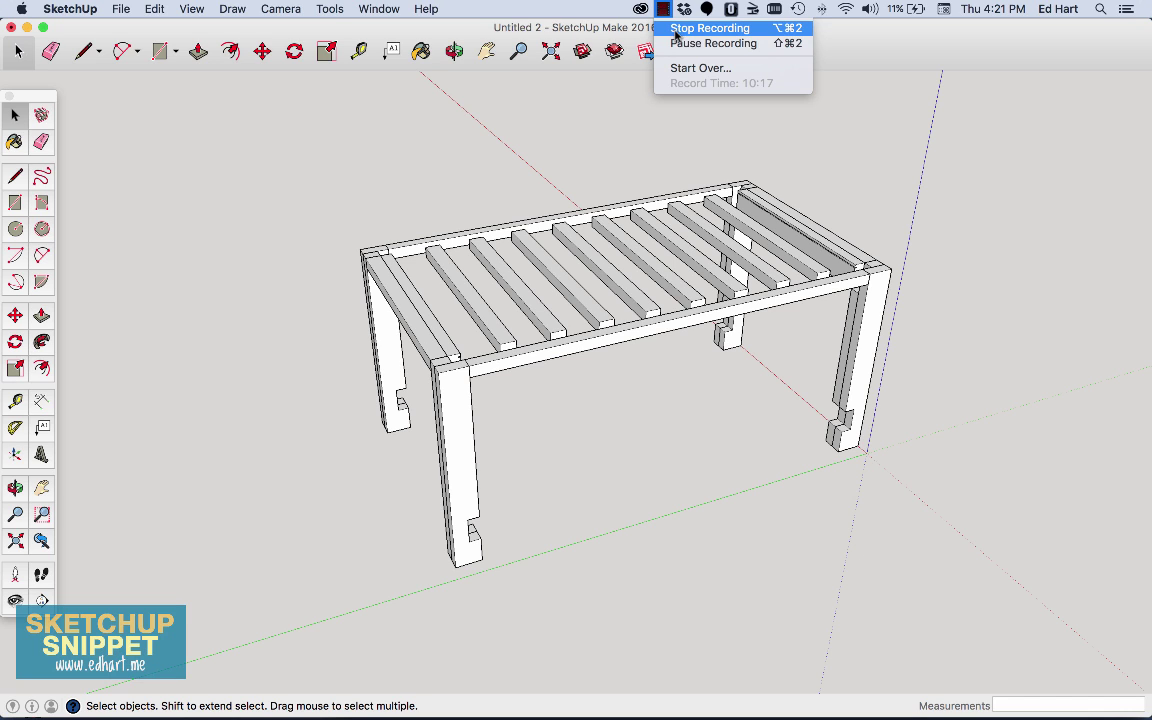
click(690, 43)
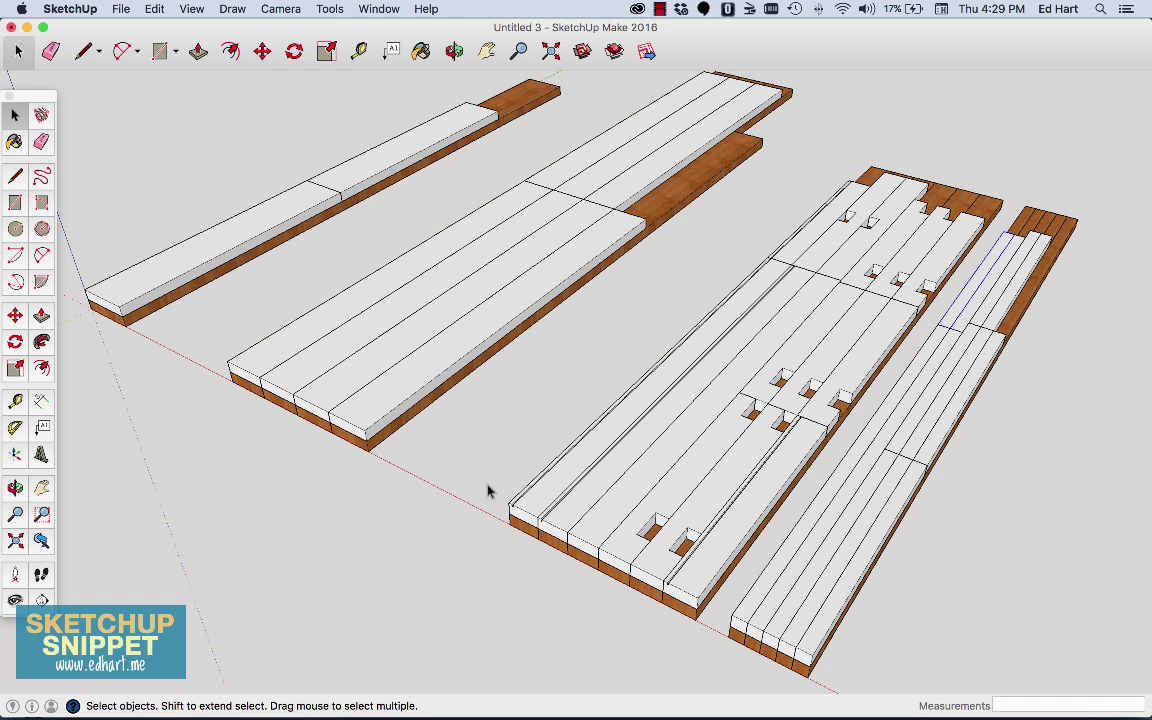
Step: Move the third lumber stack so its front corner sits on the red axis
click(294, 51)
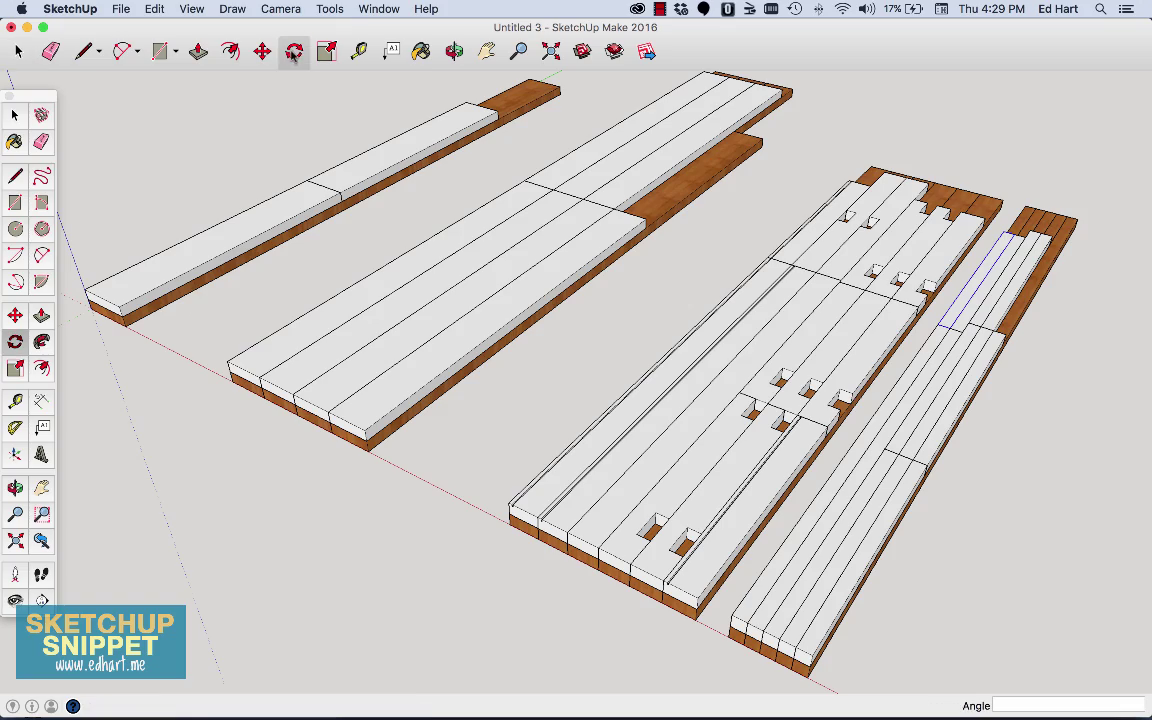
click(454, 51)
drag(443, 356, 432, 476)
click(566, 52)
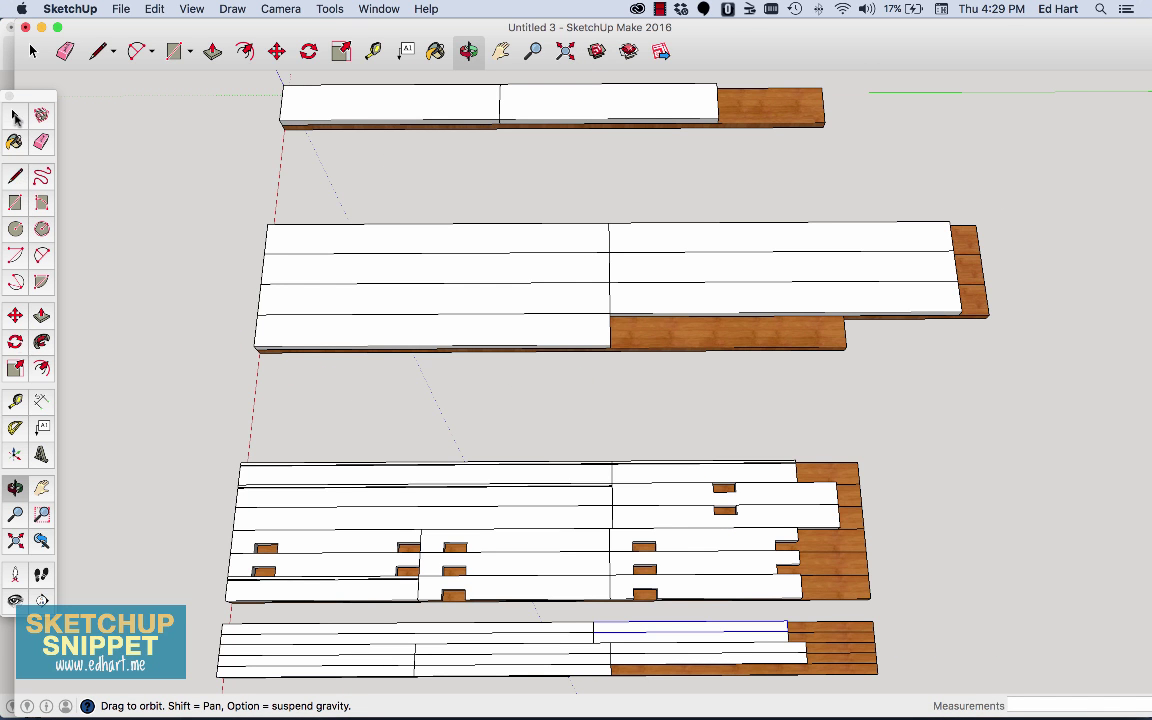
click(14, 115)
mouse_move(225, 432)
mouse_down()
mouse_move(393, 642)
mouse_move(566, 607)
mouse_move(912, 616)
mouse_up()
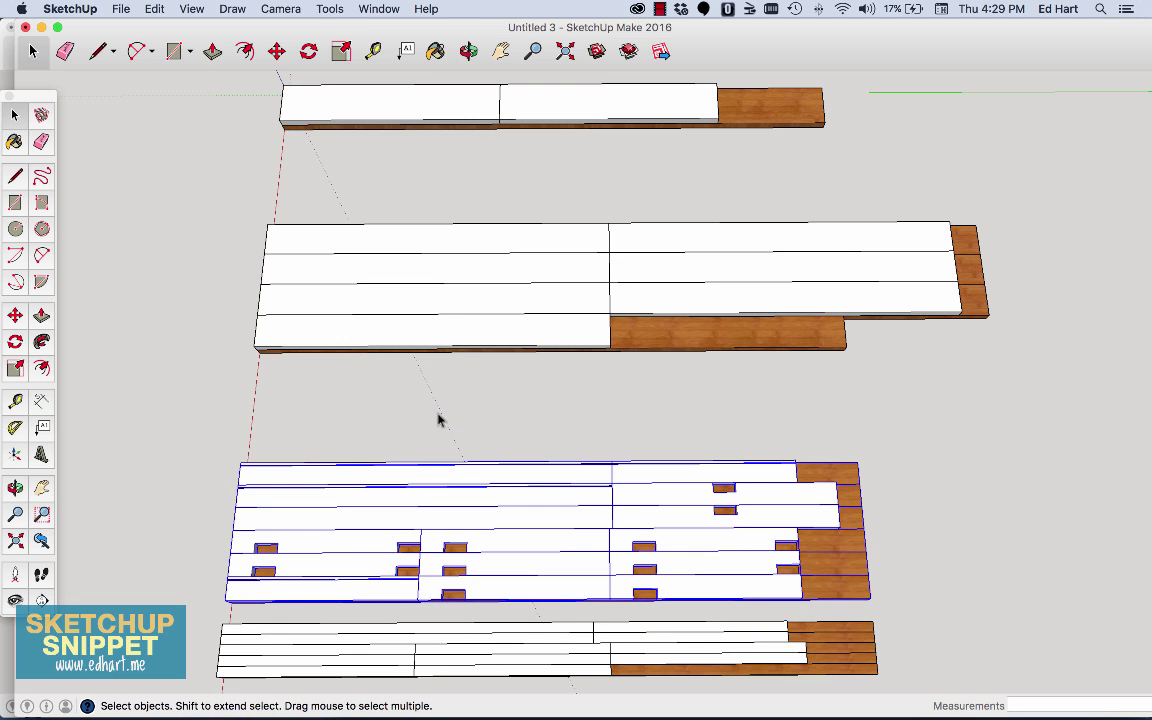
key(o)
drag(334, 393, 594, 121)
click(566, 52)
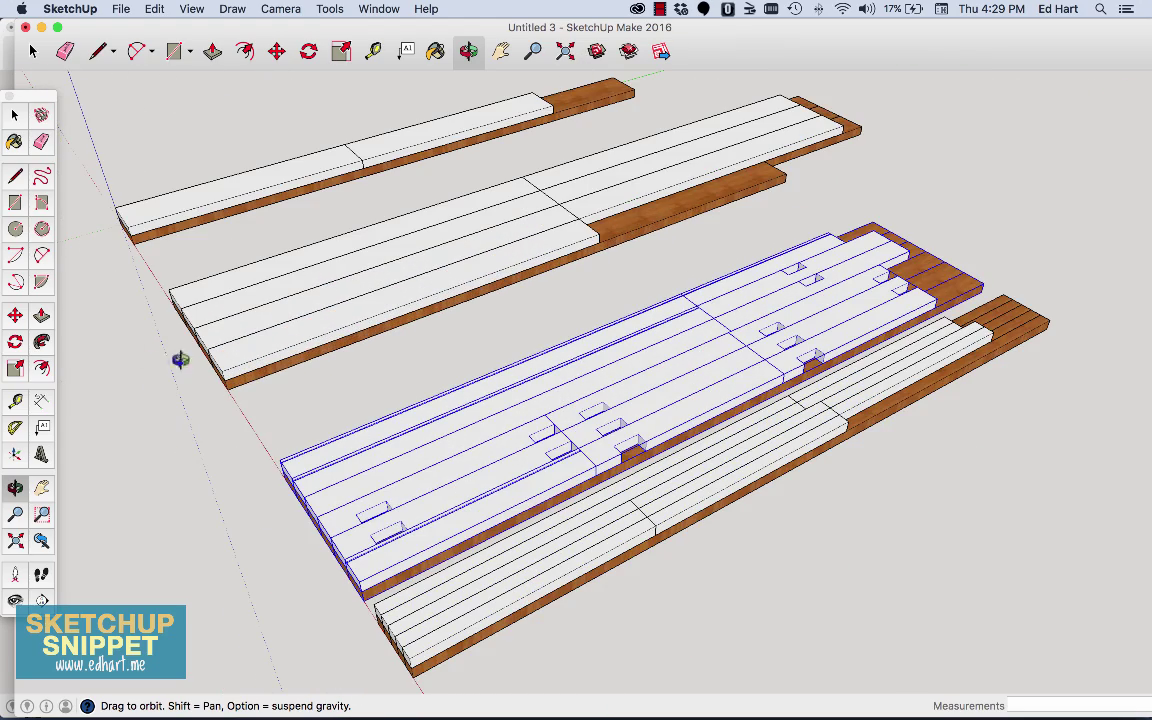
key(m)
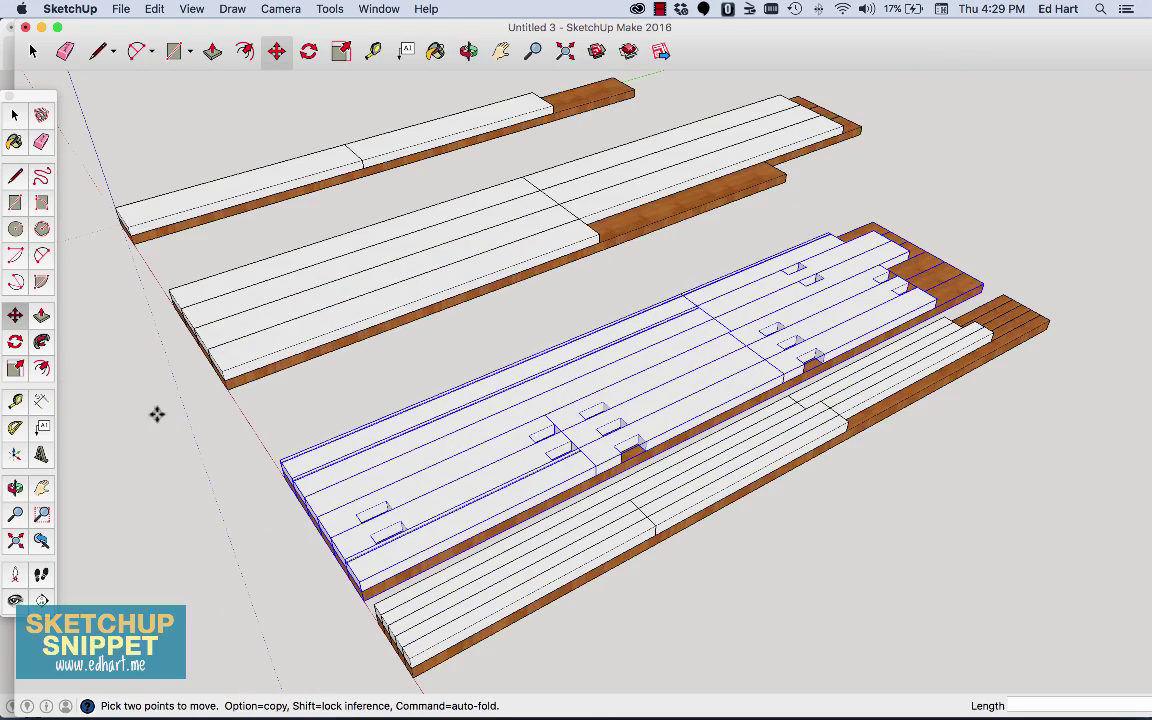
click(284, 477)
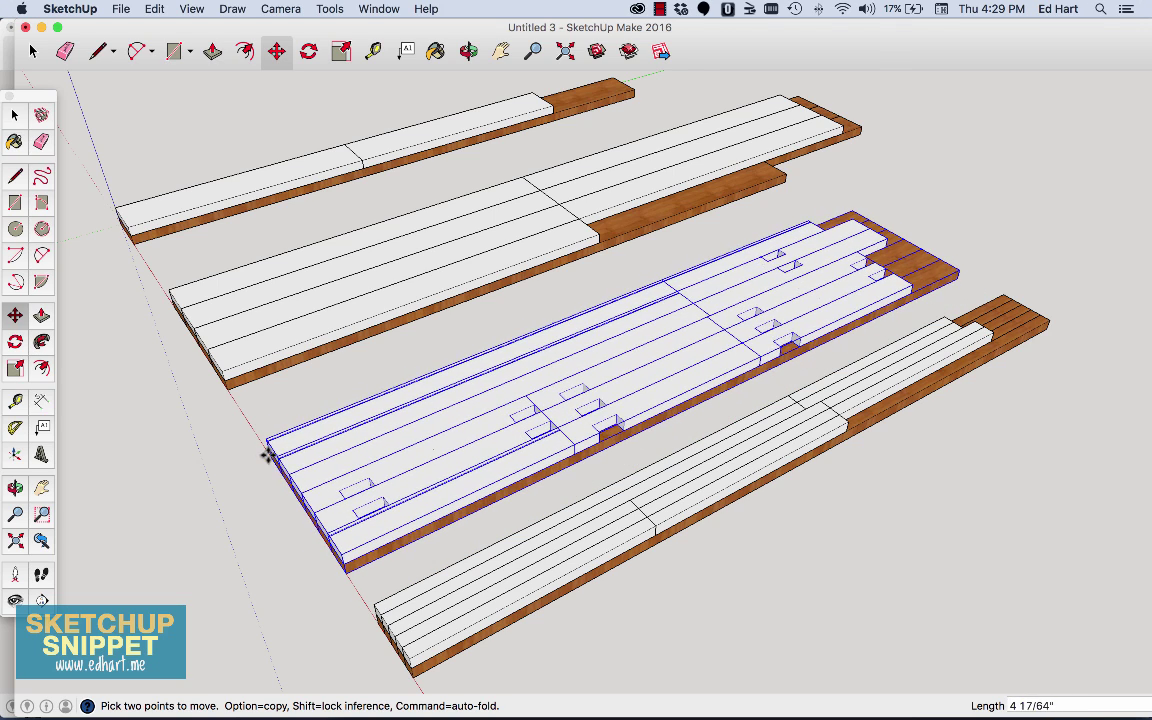
click(265, 458)
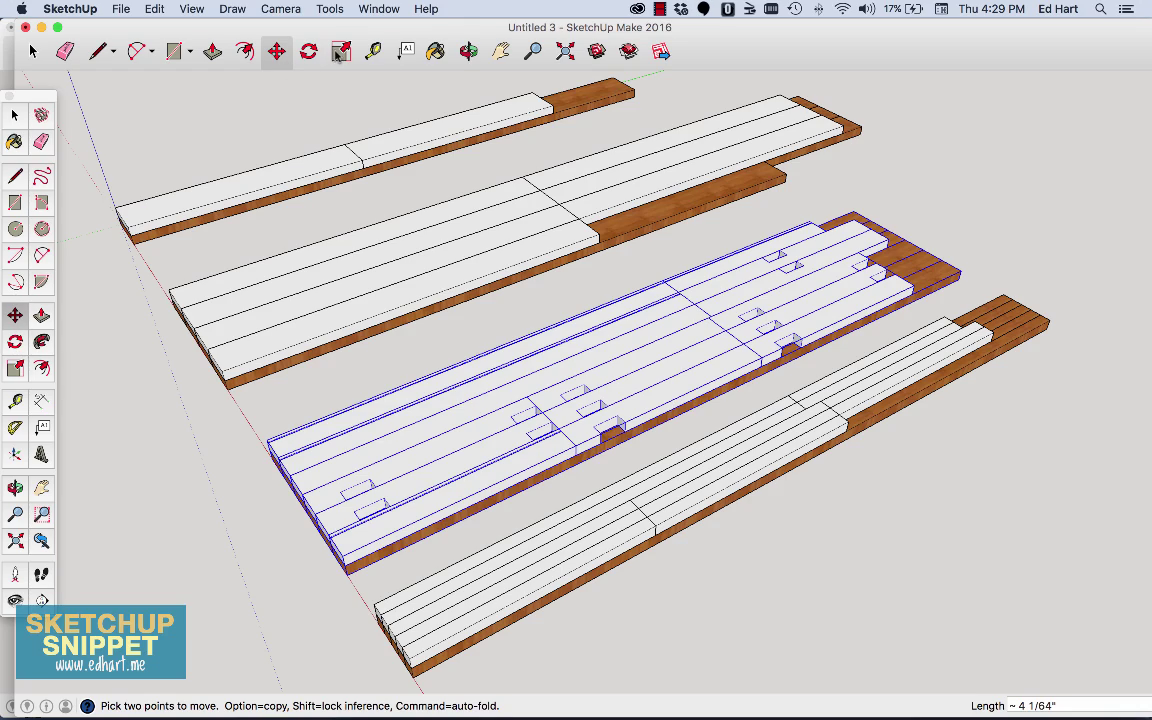
Step: Shift the bottom lumber stack forward, nearer the viewer, in line with the others
click(468, 51)
drag(440, 240, 312, 378)
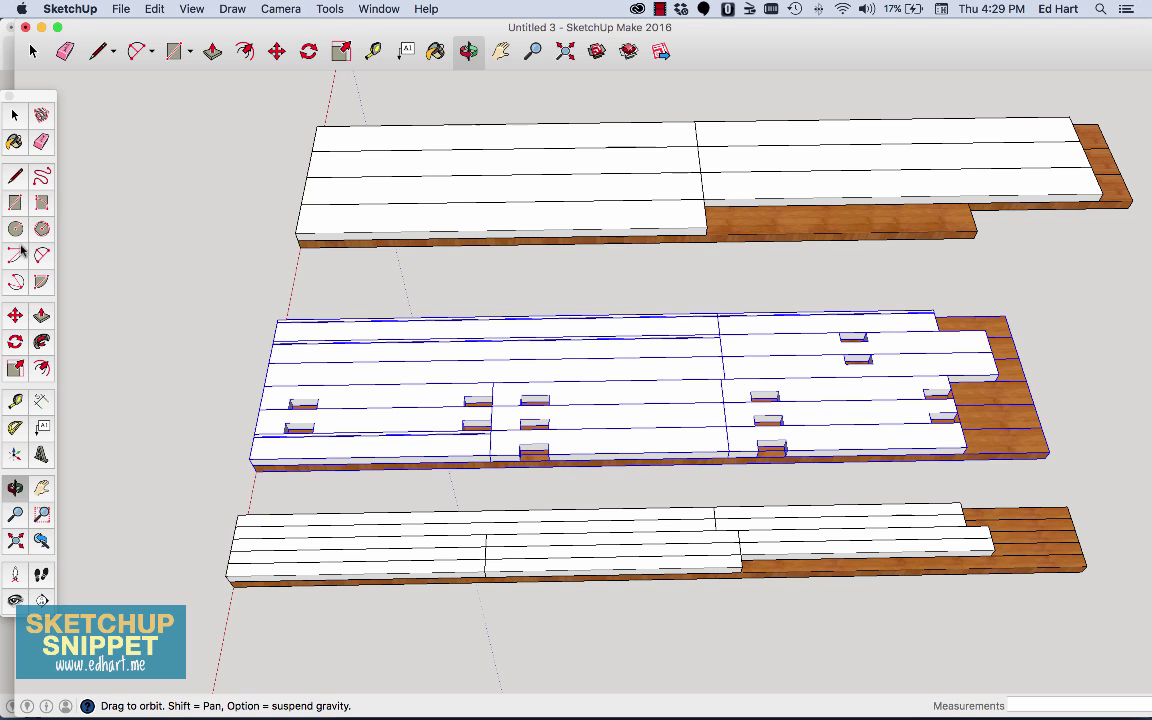
click(15, 114)
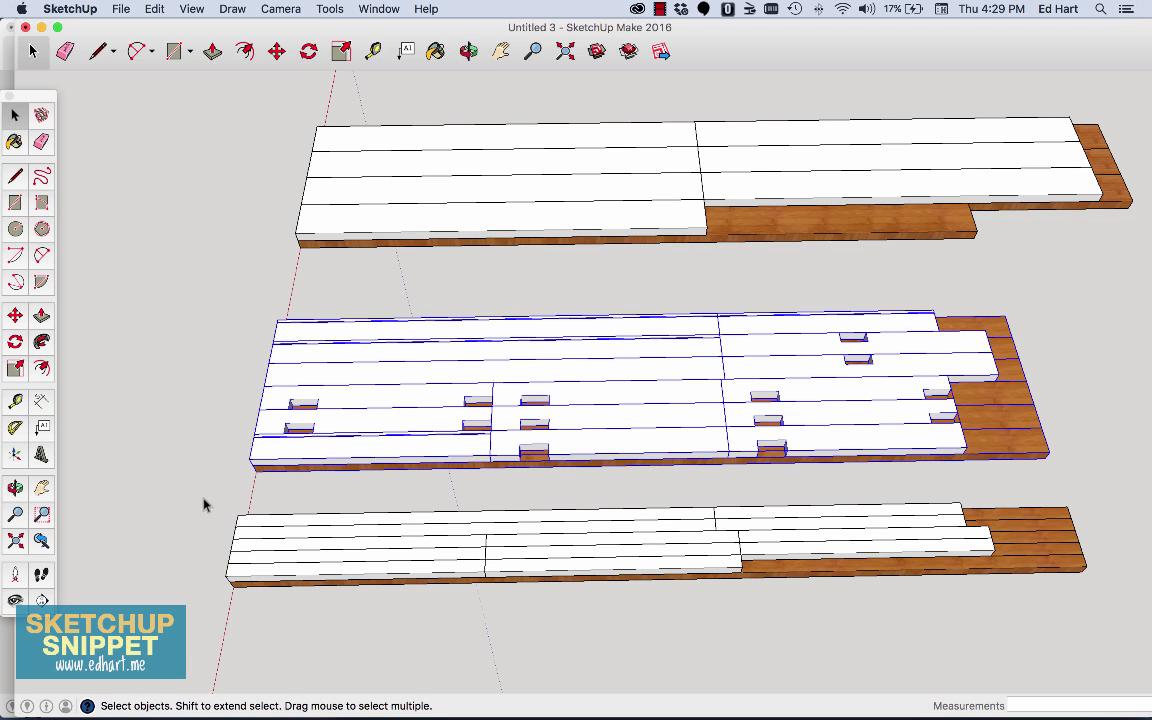
drag(200, 463, 1106, 604)
click(15, 341)
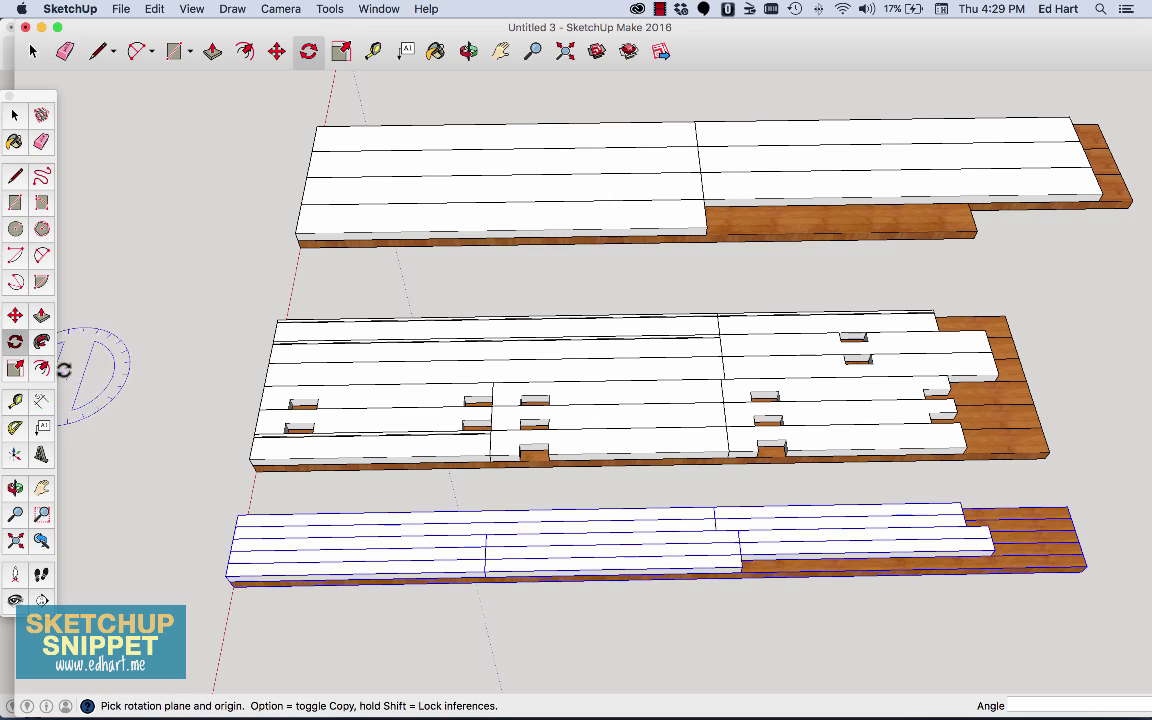
click(15, 315)
click(233, 587)
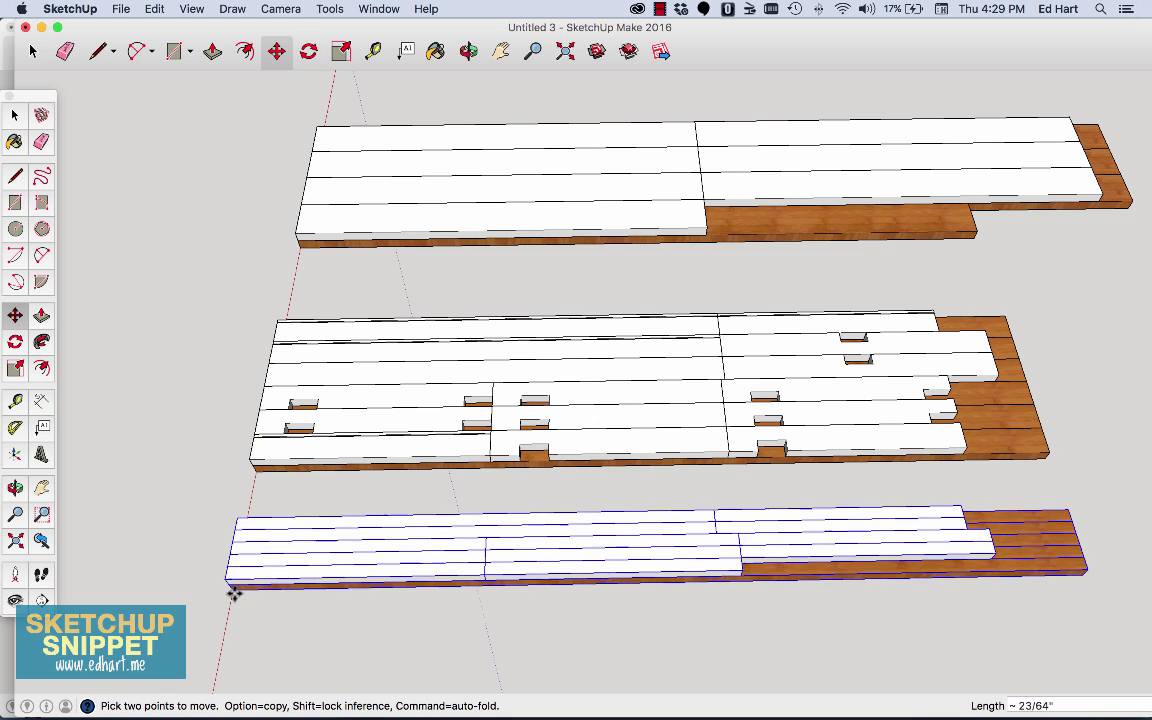
click(226, 613)
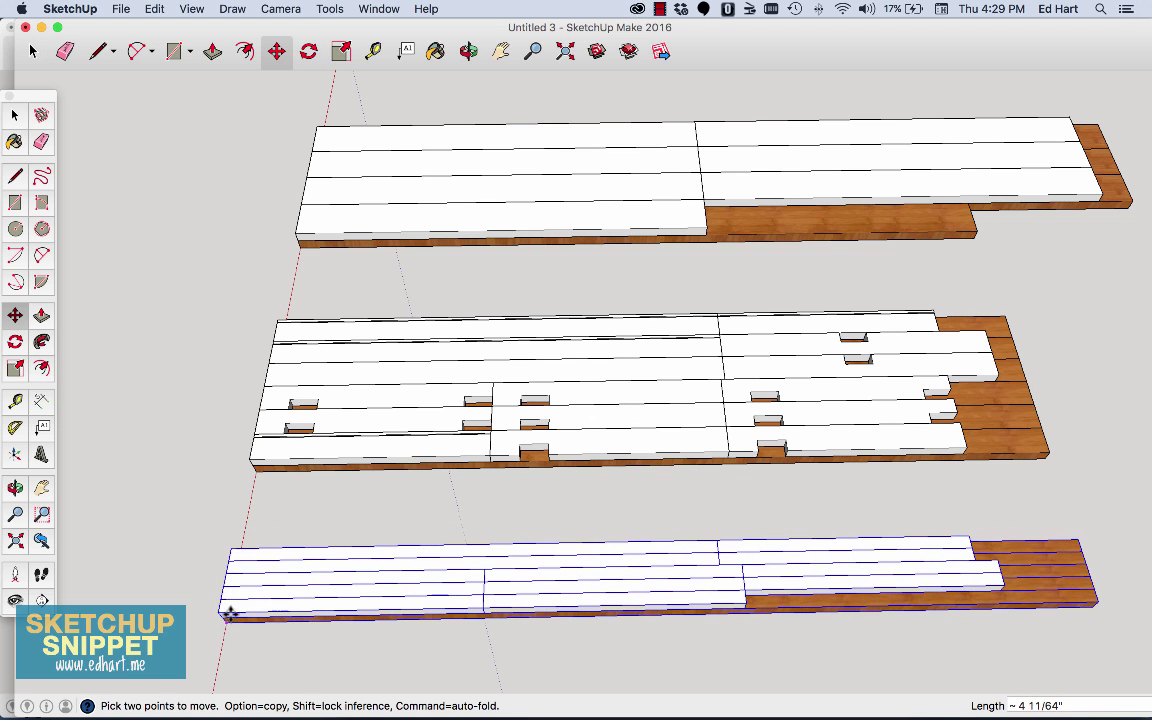
click(468, 51)
drag(530, 420, 650, 290)
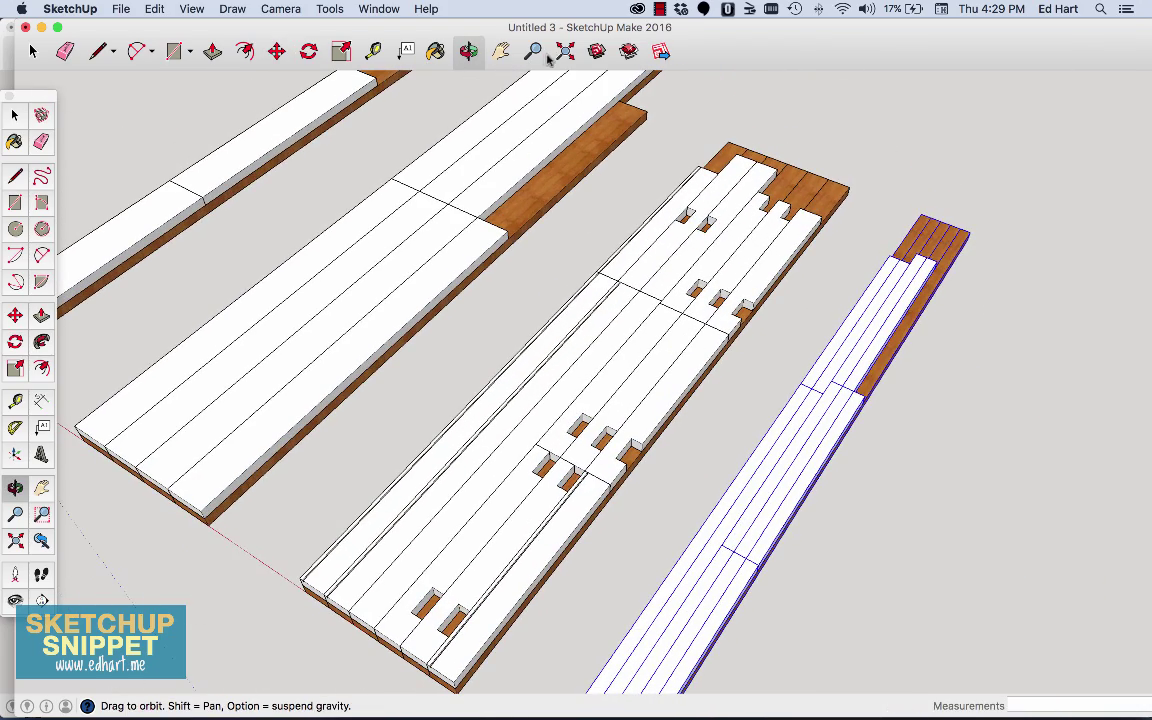
key(shift+z)
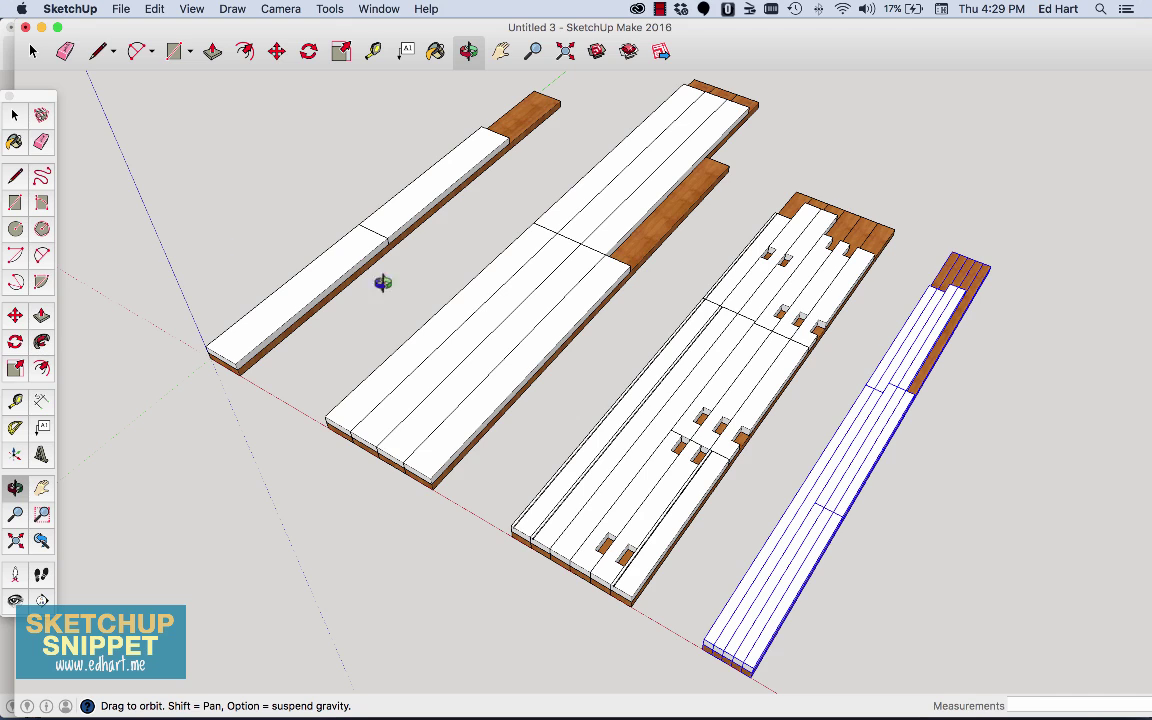
click(18, 115)
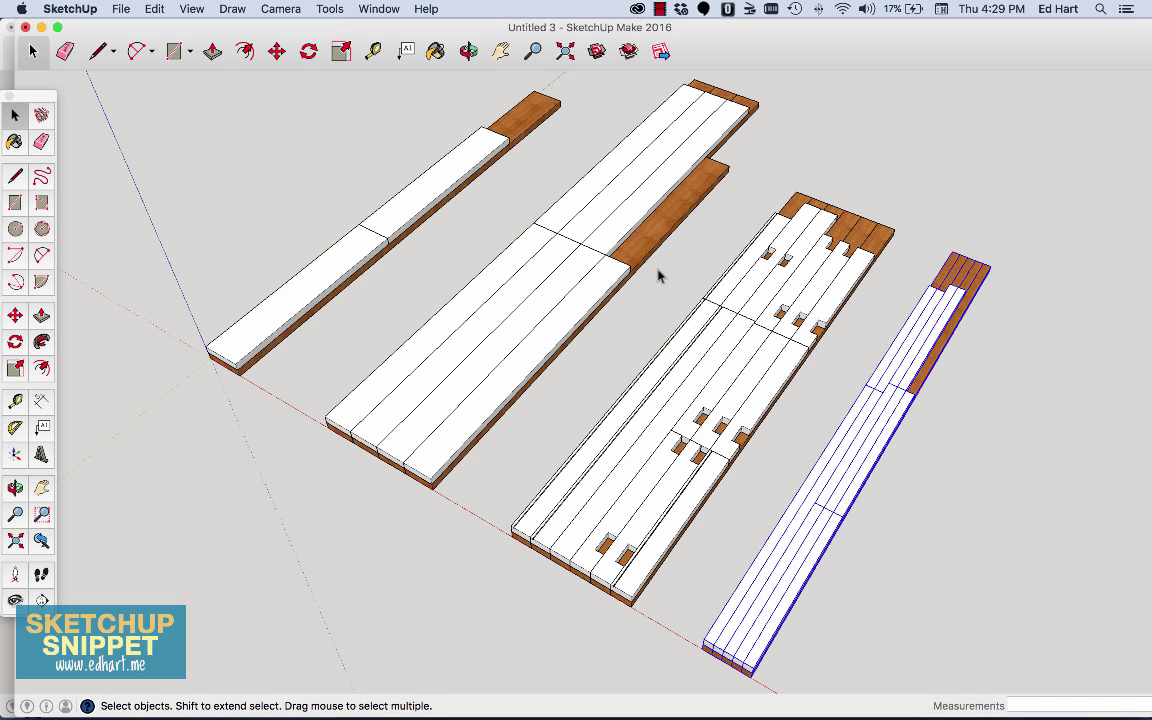
click(925, 232)
Step: Dimension the first three boards at 38 1/2", 57 1/2" and 57 1/2"
click(41, 400)
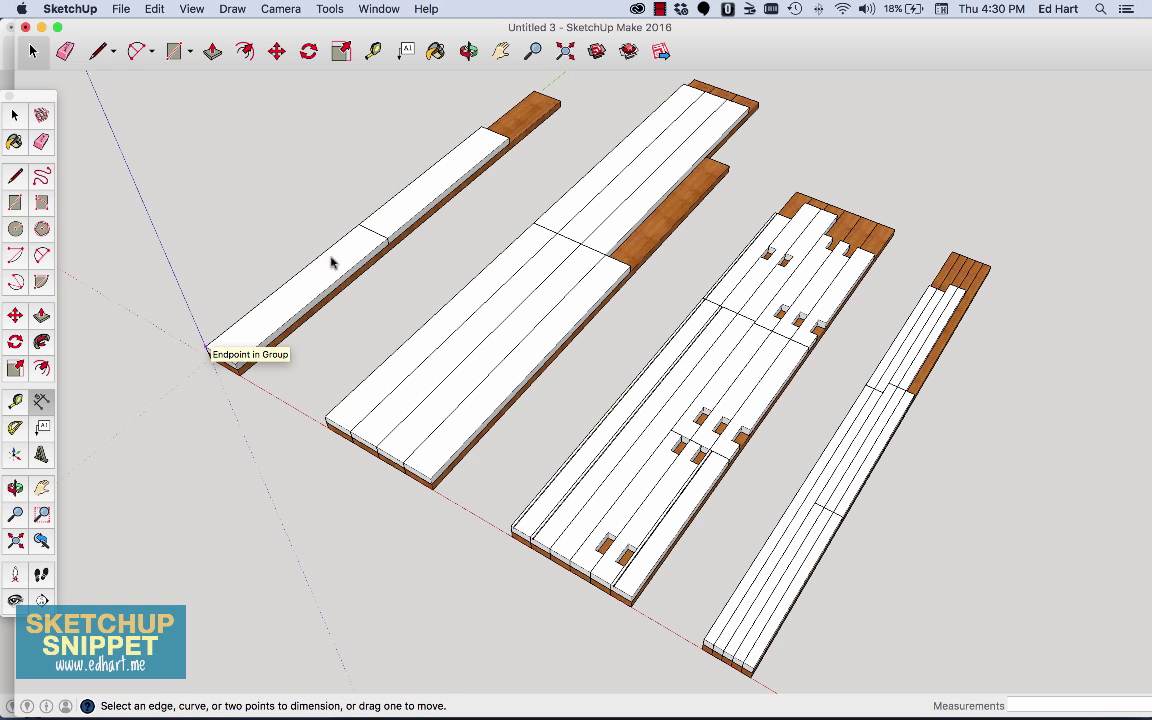
click(359, 229)
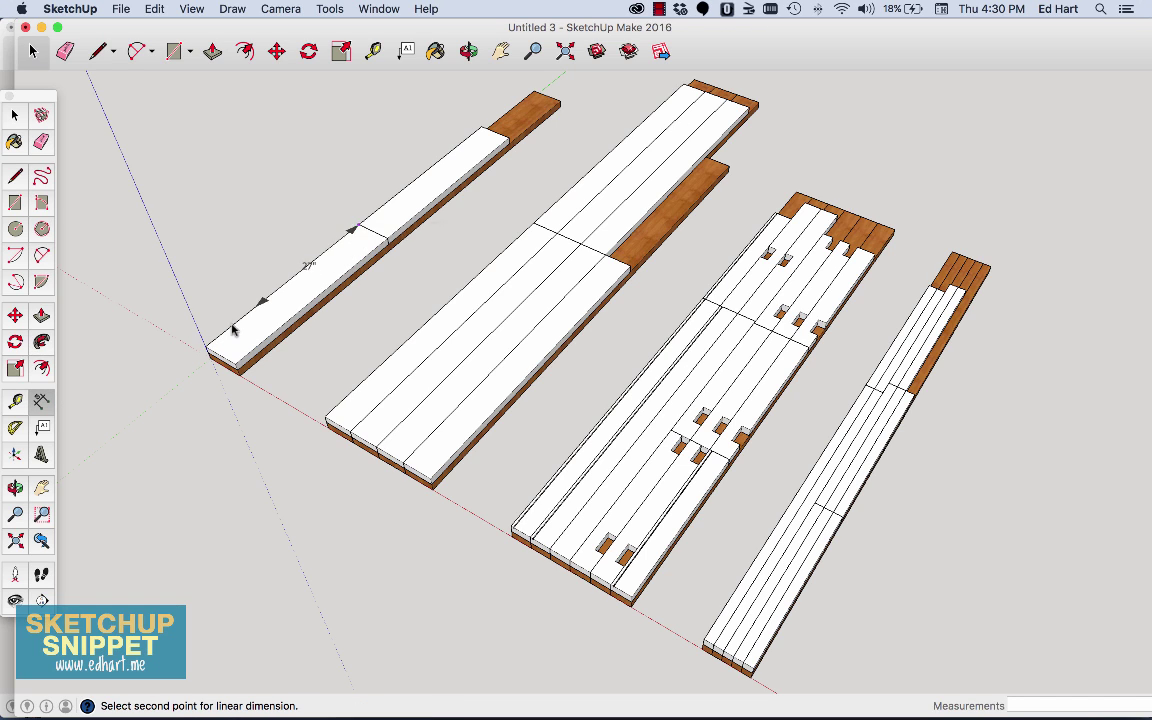
click(208, 344)
click(200, 312)
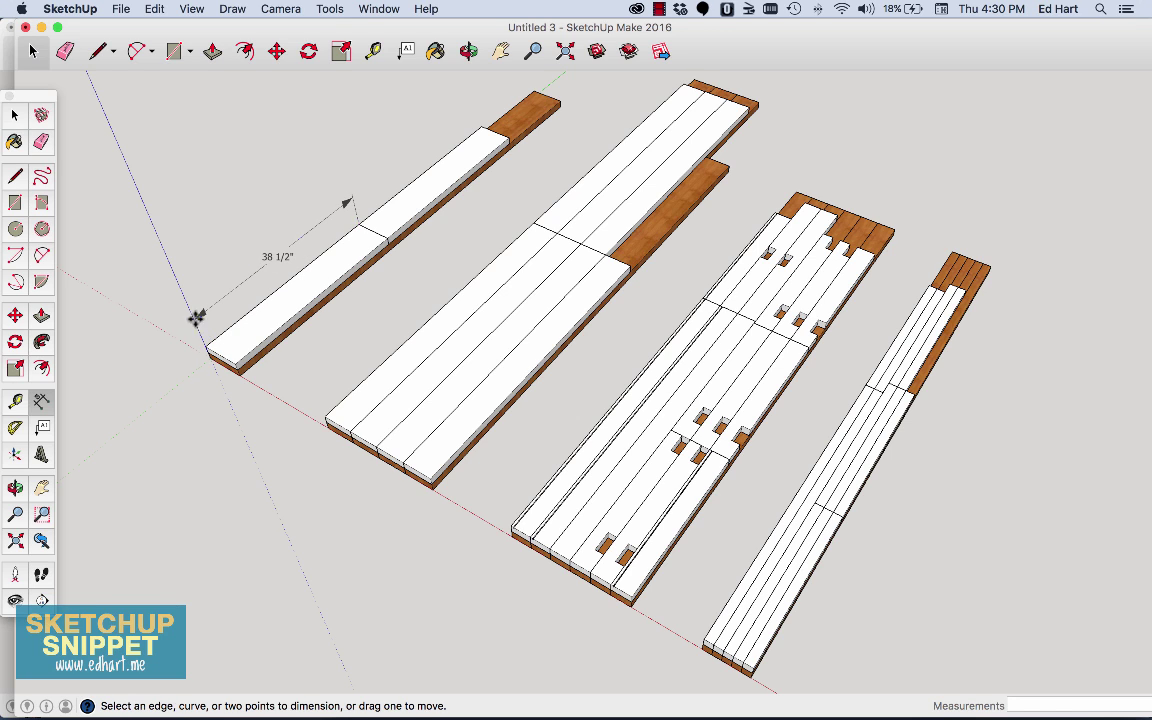
click(333, 412)
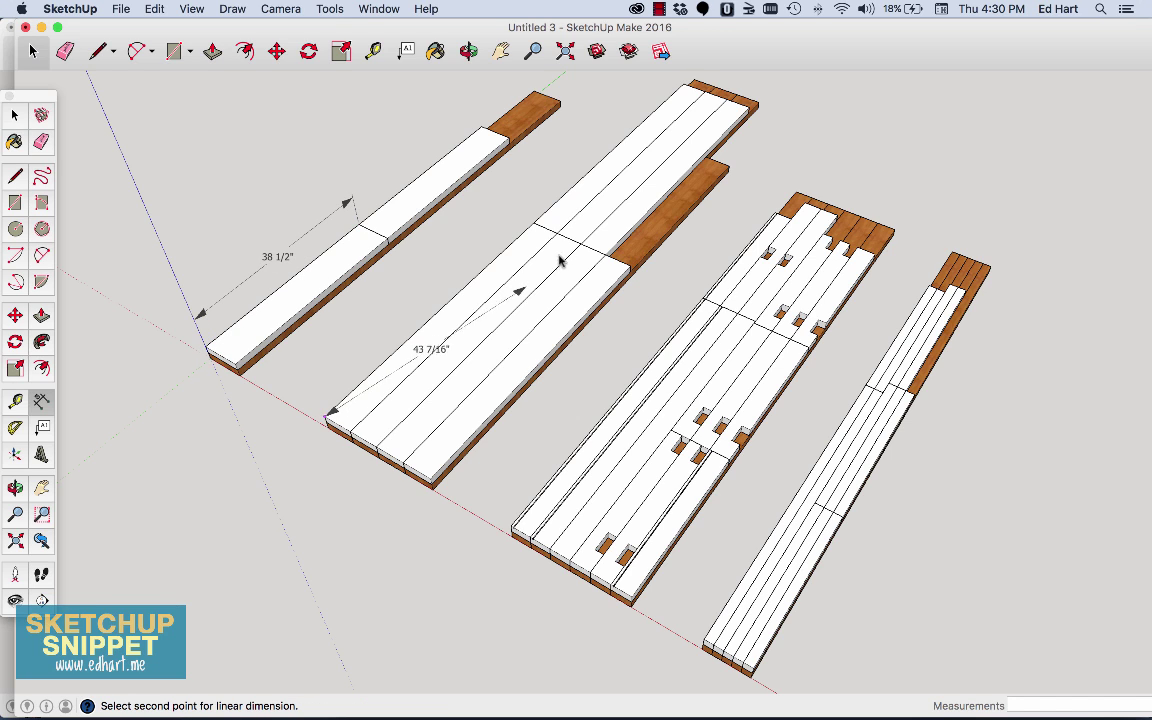
click(533, 220)
click(527, 195)
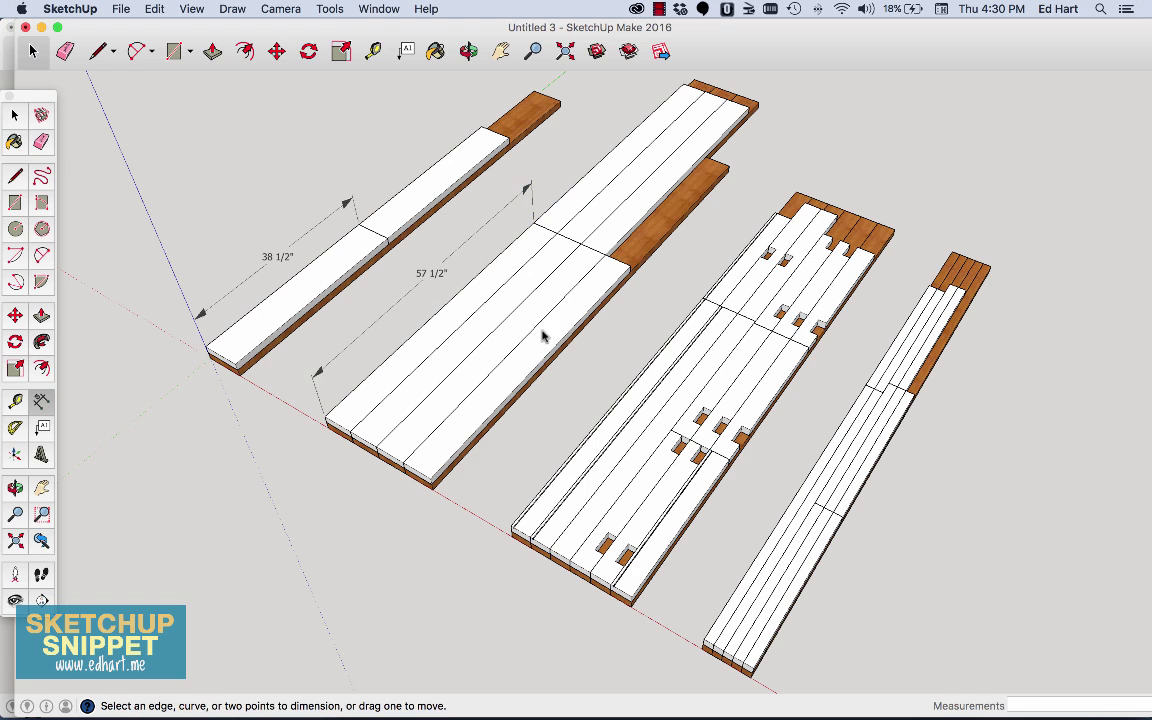
click(514, 529)
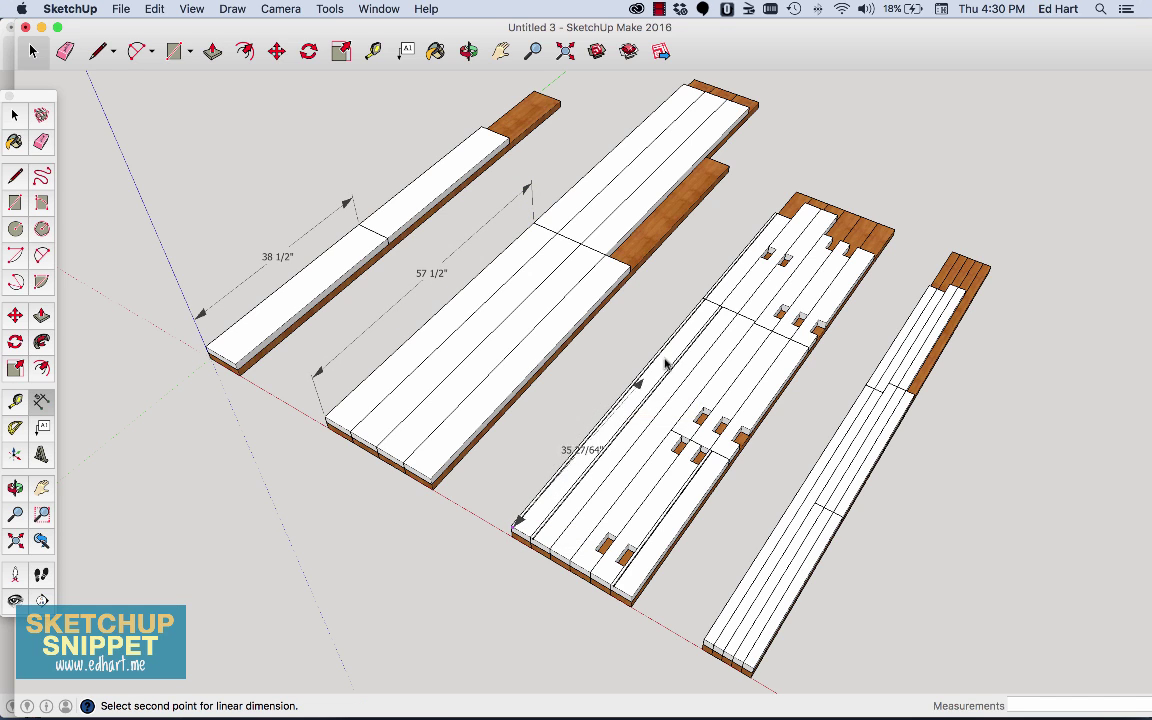
click(703, 305)
click(700, 261)
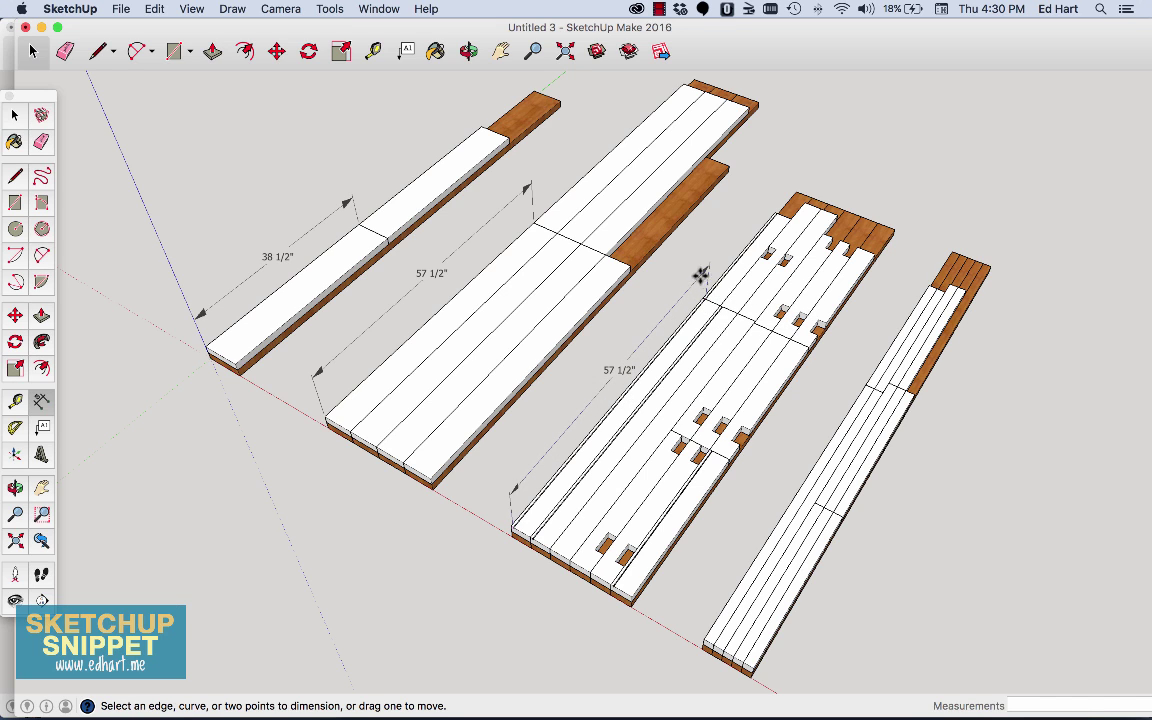
Step: Dimension the short board at 28 1/2" and the fourth stack's board at 54 1/2"
click(573, 566)
click(681, 437)
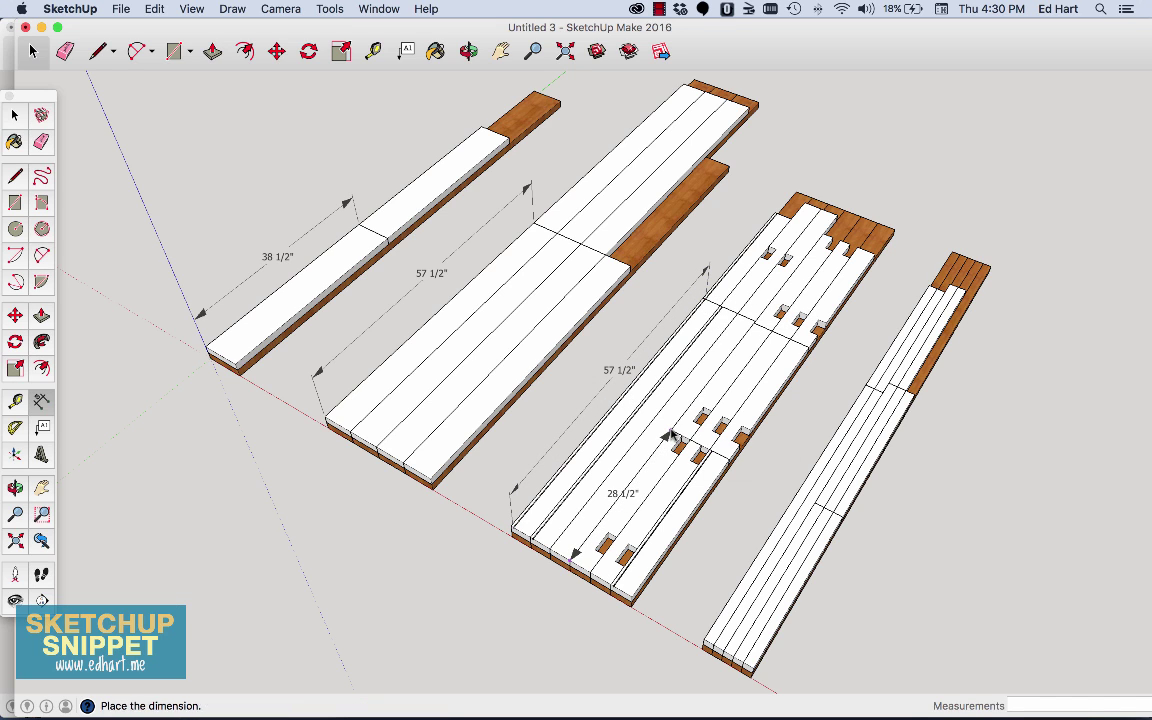
click(670, 420)
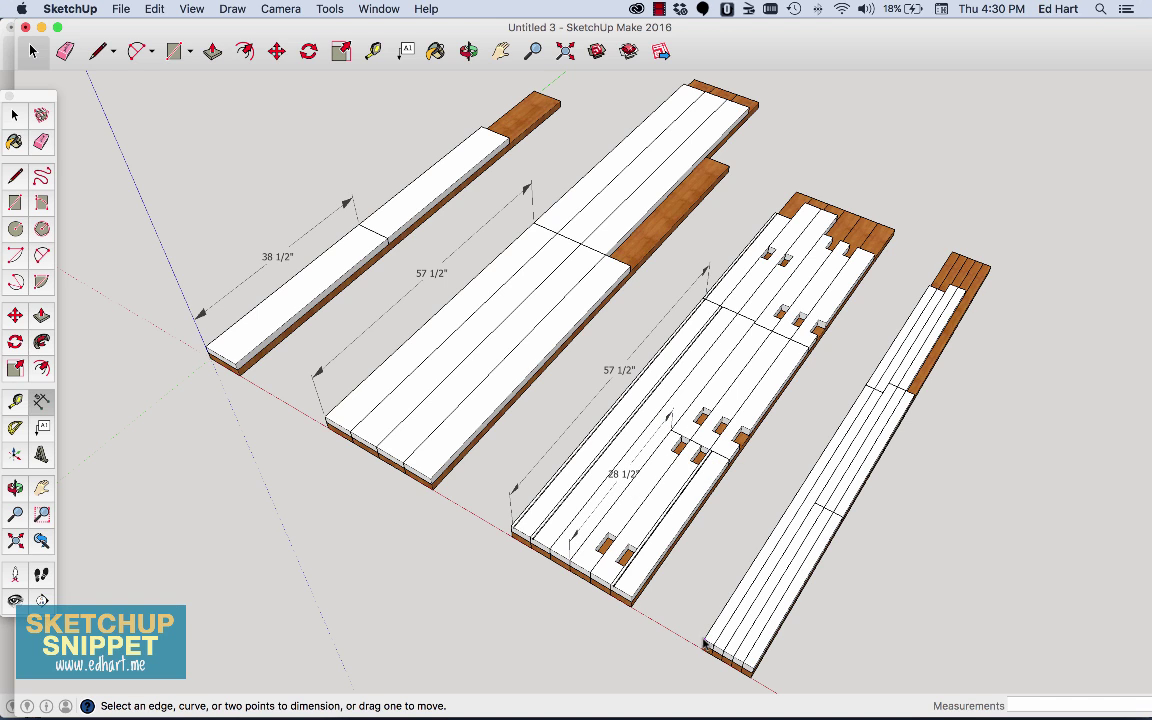
click(705, 632)
click(869, 383)
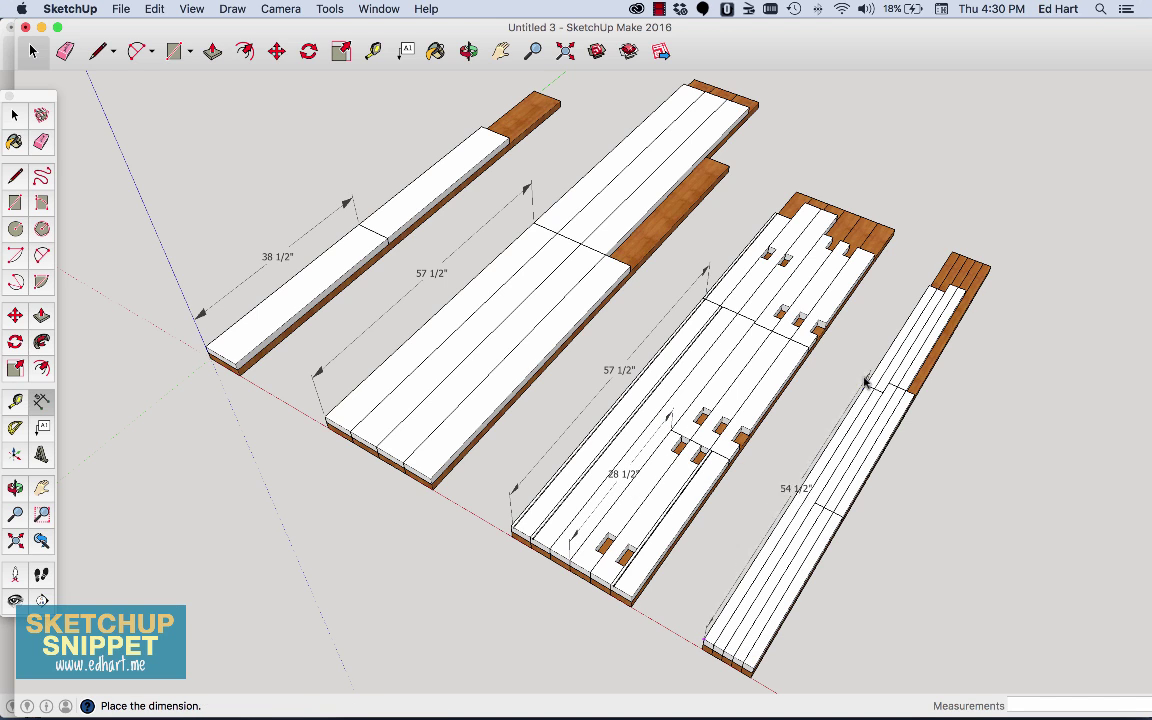
click(863, 367)
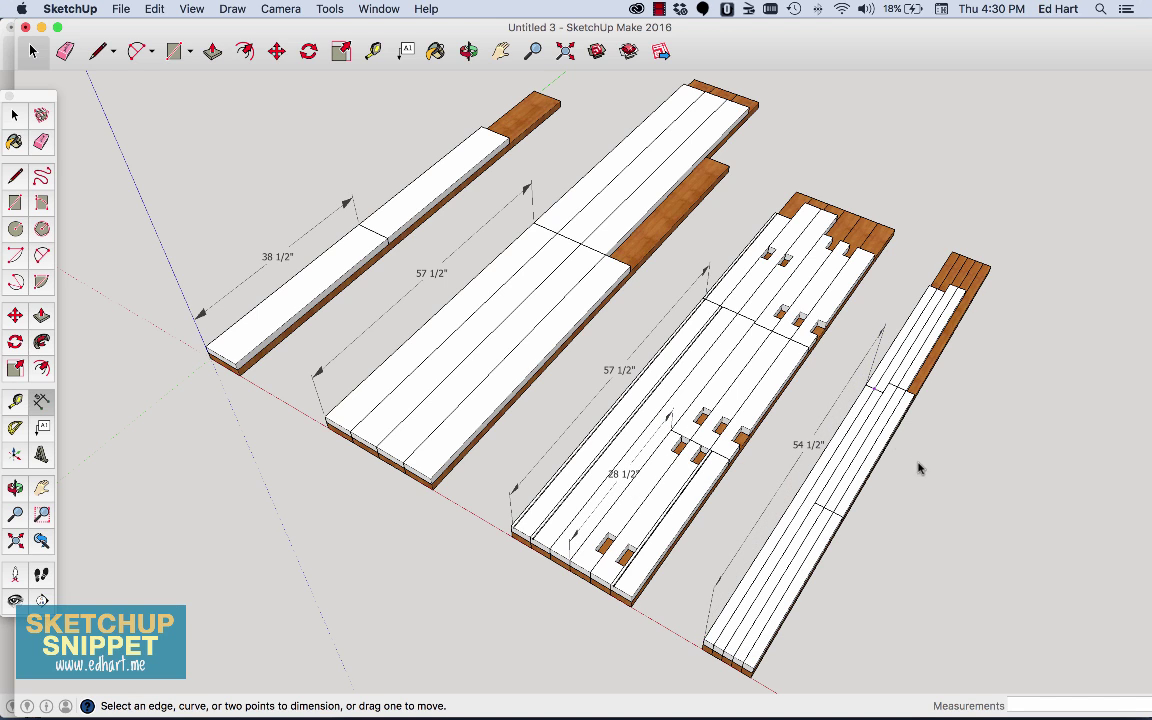
Step: Orbit down to a lower overview showing all four dimensioned lumber stacks
click(468, 52)
drag(463, 64, 400, 150)
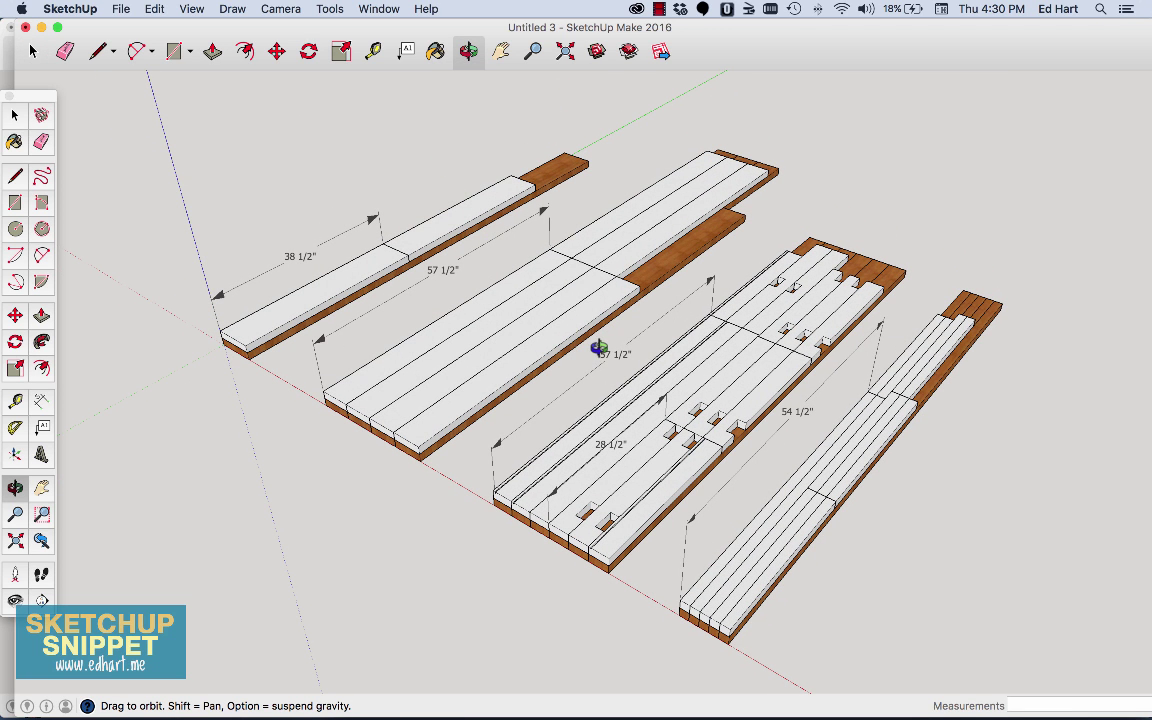